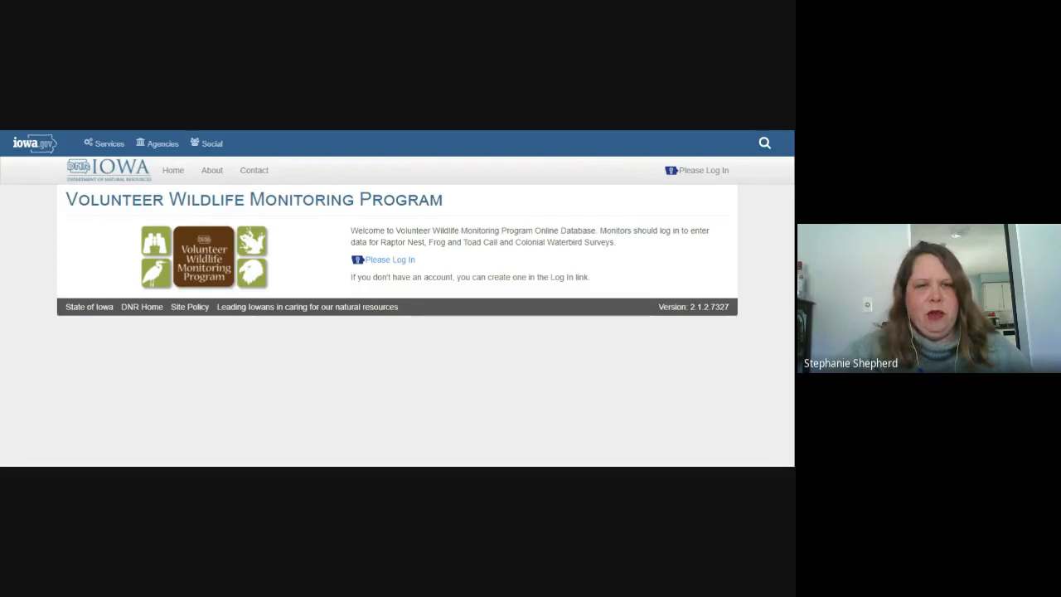
Step: Go to the log-in page and sign in with the browser-saved account ID and password
click(379, 260)
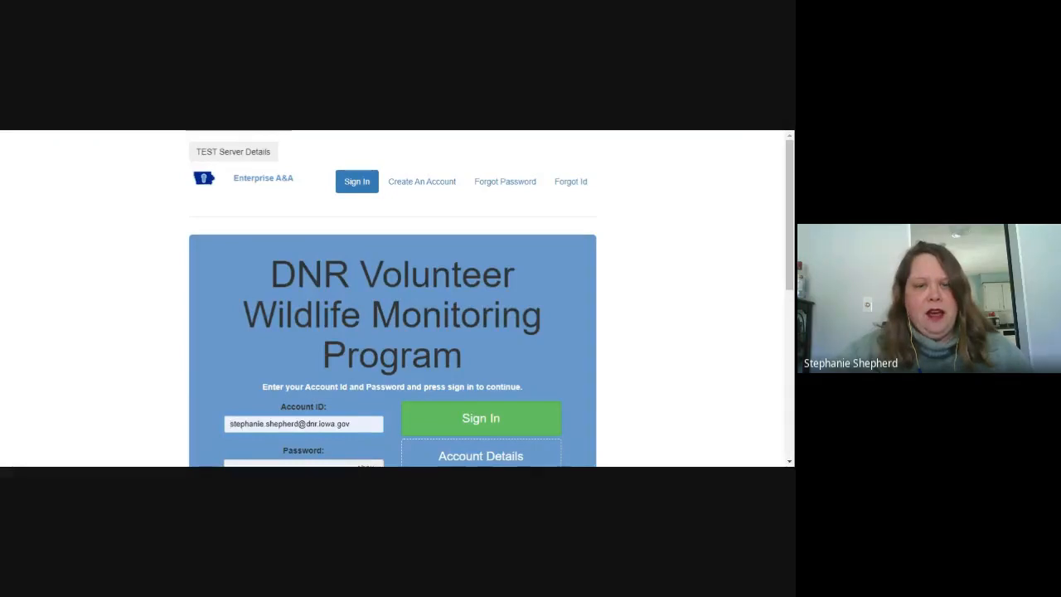
scroll(416, 272, down, 3)
scroll(415, 272, up, 3)
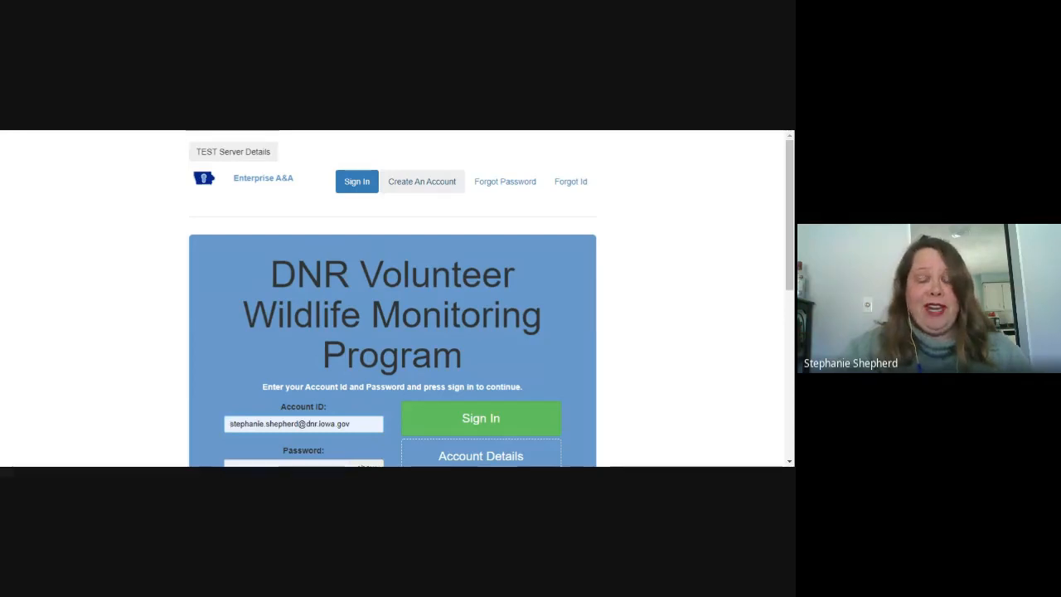
scroll(443, 232, down, 1)
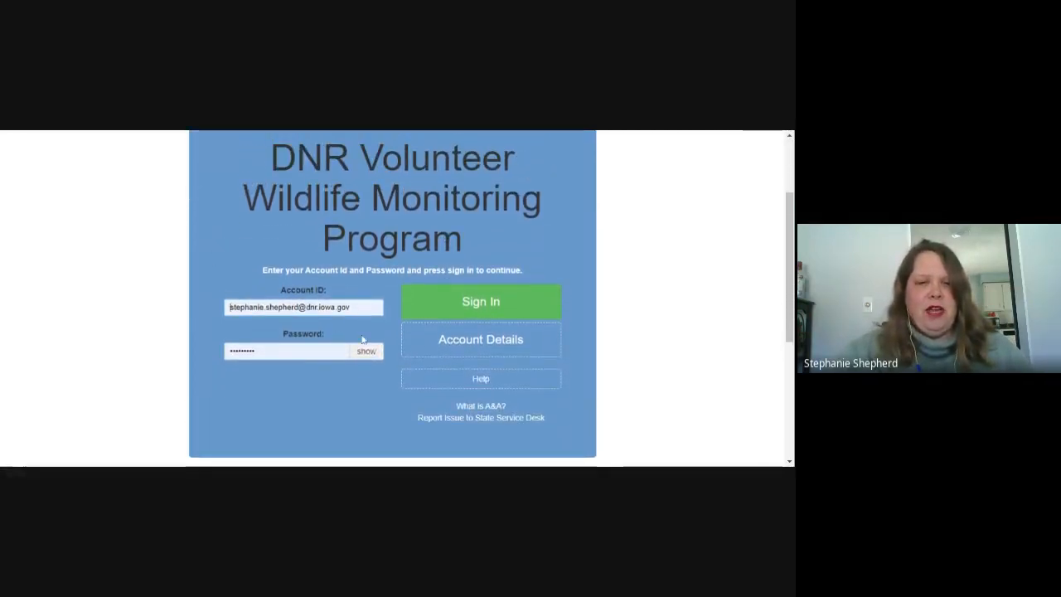
click(483, 310)
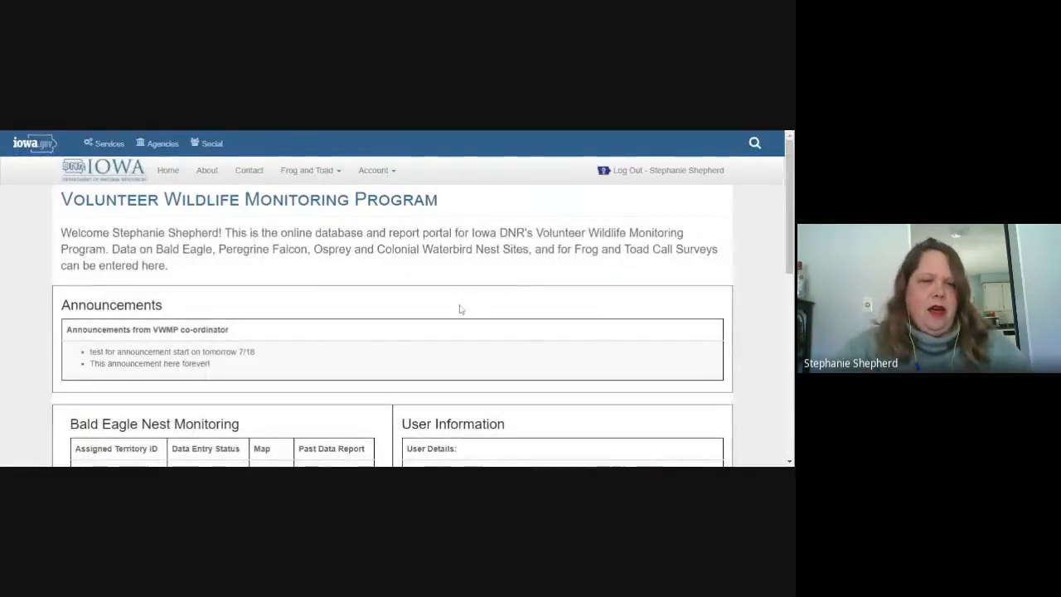
Step: Scroll the home page down to the Frog and Toad table with route 284 and runs 1–3
scroll(399, 298, down, 5)
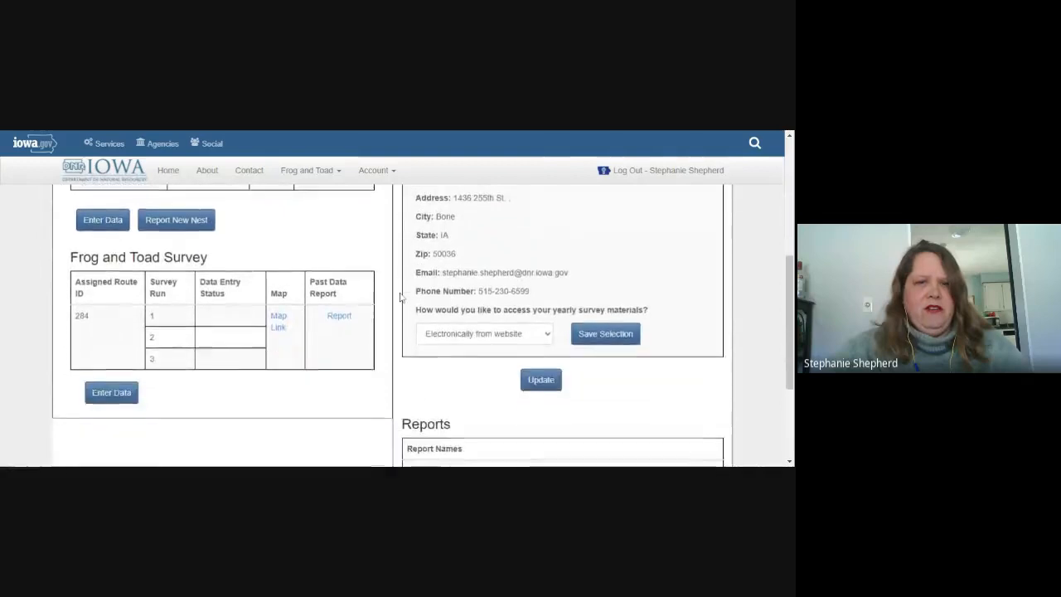
scroll(401, 297, up, 5)
scroll(404, 294, down, 4)
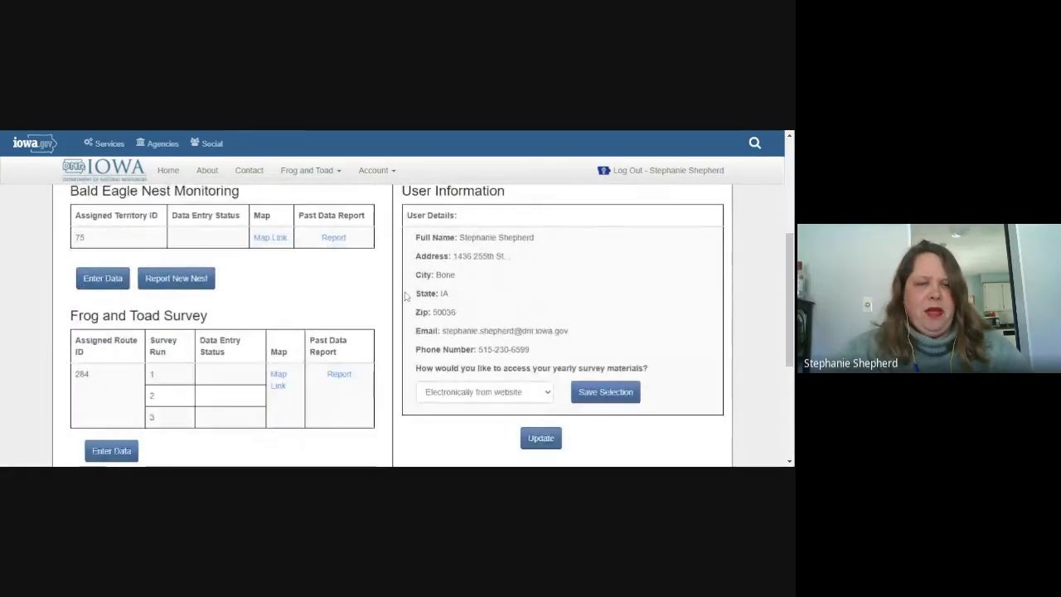
scroll(409, 292, down, 2)
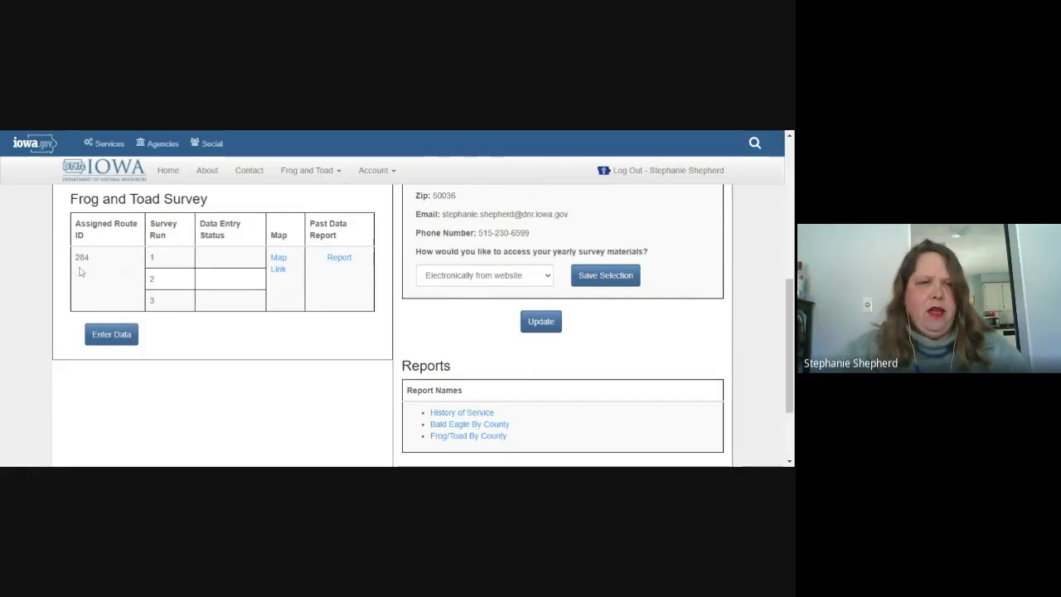
scroll(75, 274, up, 2)
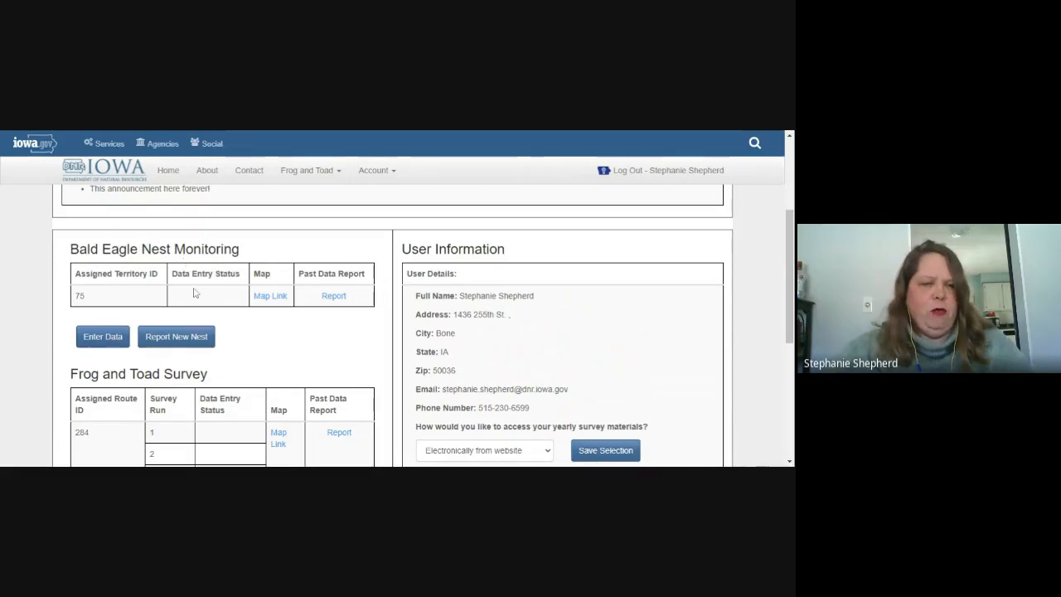
scroll(199, 298, down, 2)
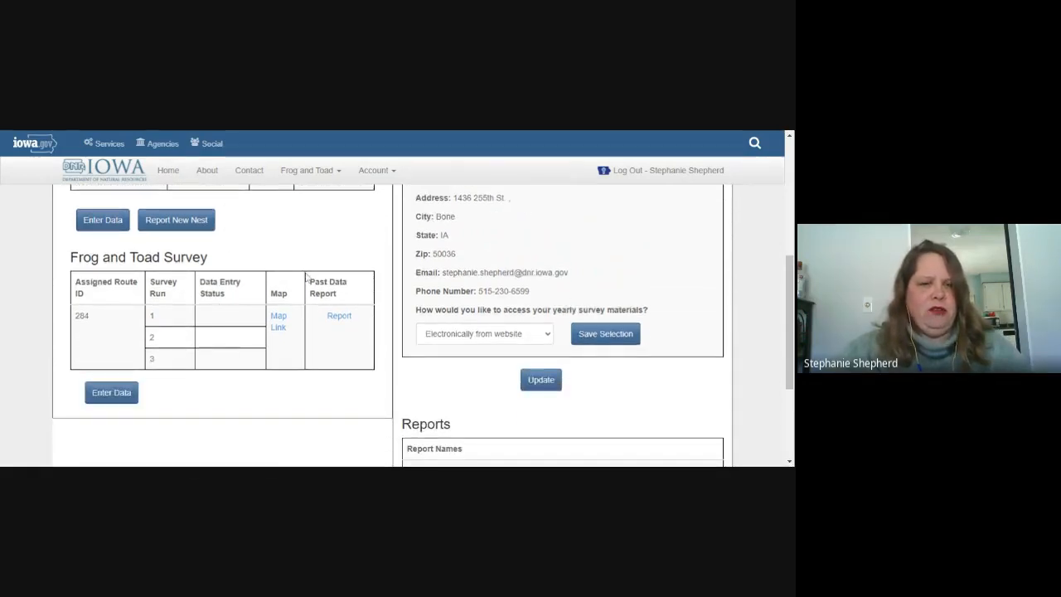
scroll(305, 278, down, 1)
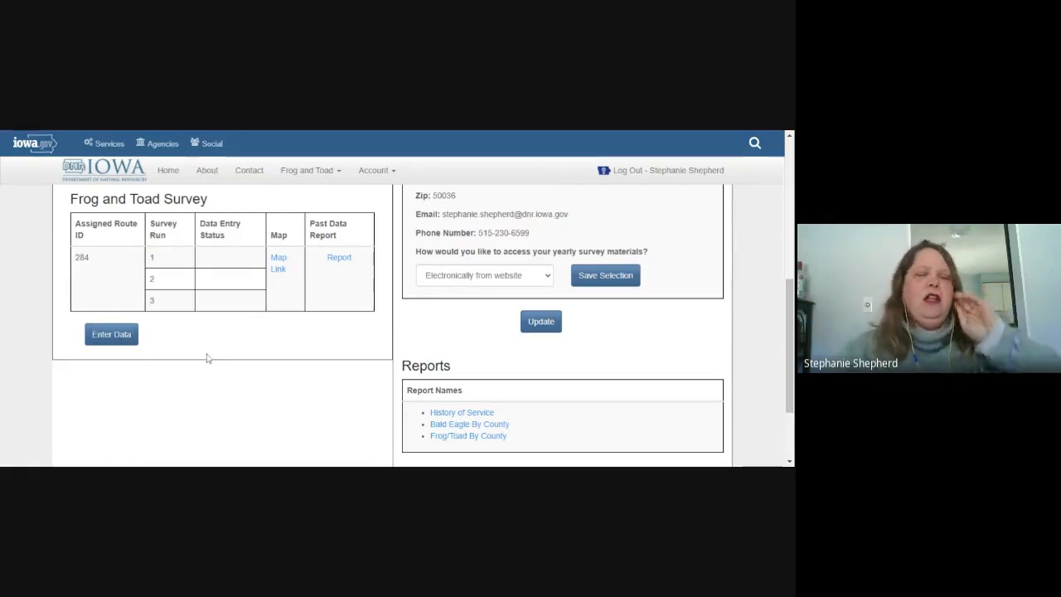
Step: Open Enter Data for the Frog and Toad Survey and scroll through the routes table
click(112, 335)
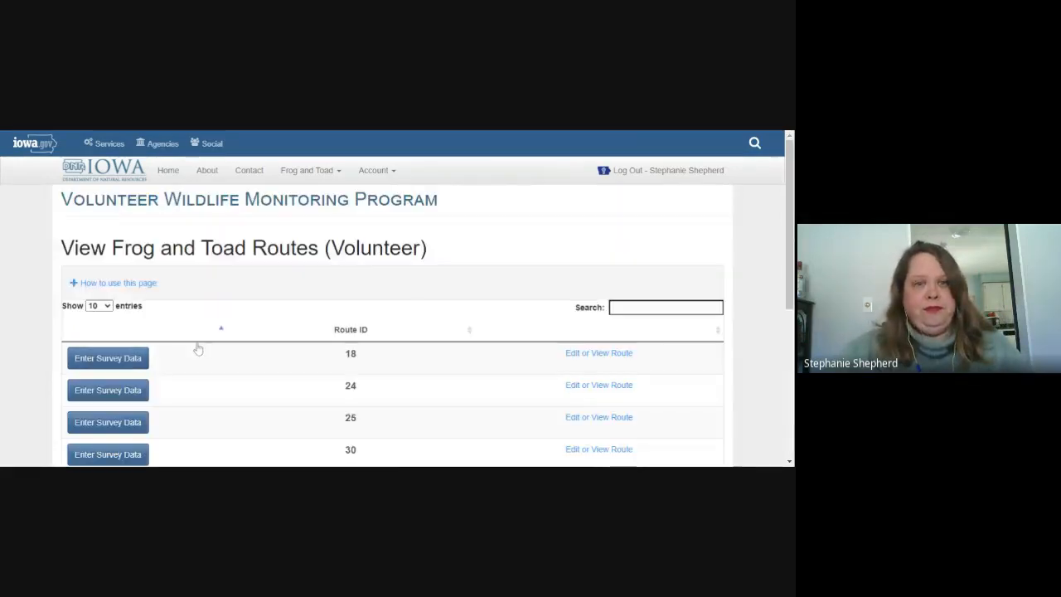
scroll(197, 348, down, 1)
scroll(199, 348, down, 2)
scroll(198, 348, up, 3)
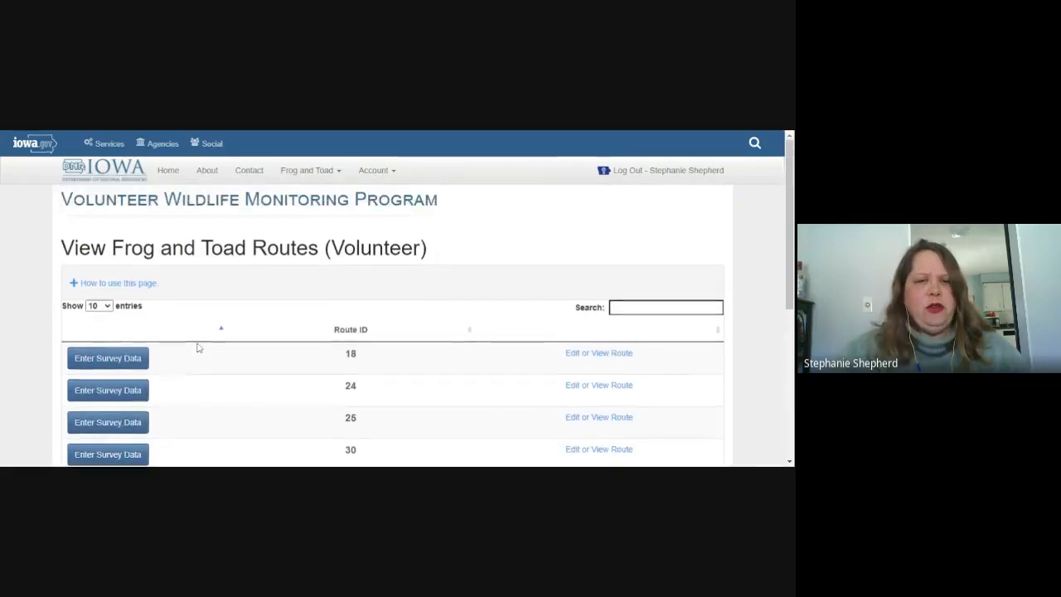
scroll(199, 348, down, 2)
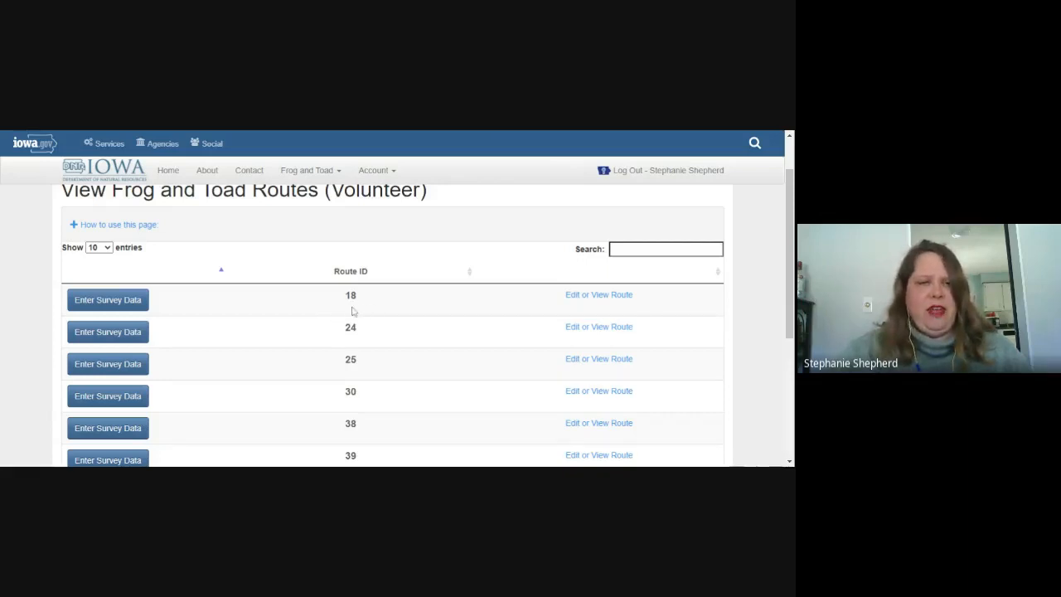
scroll(342, 331, down, 2)
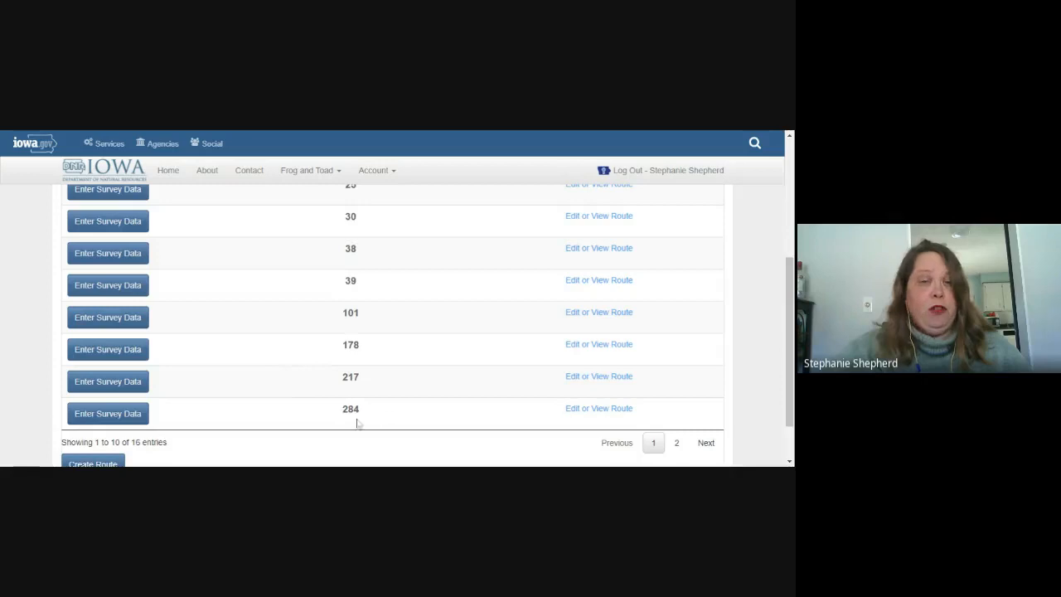
scroll(287, 319, up, 2)
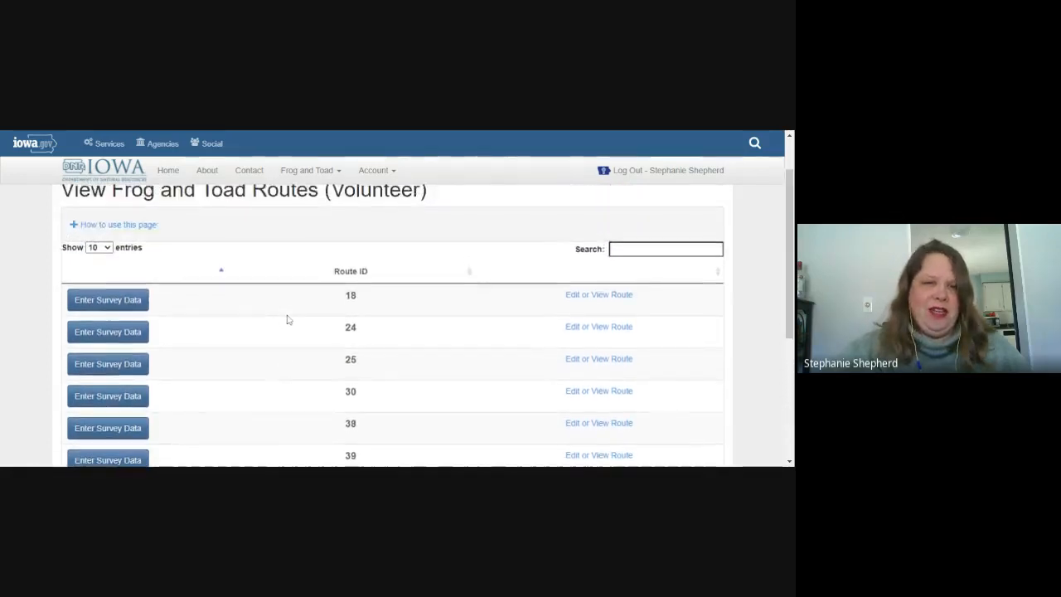
scroll(287, 319, down, 1)
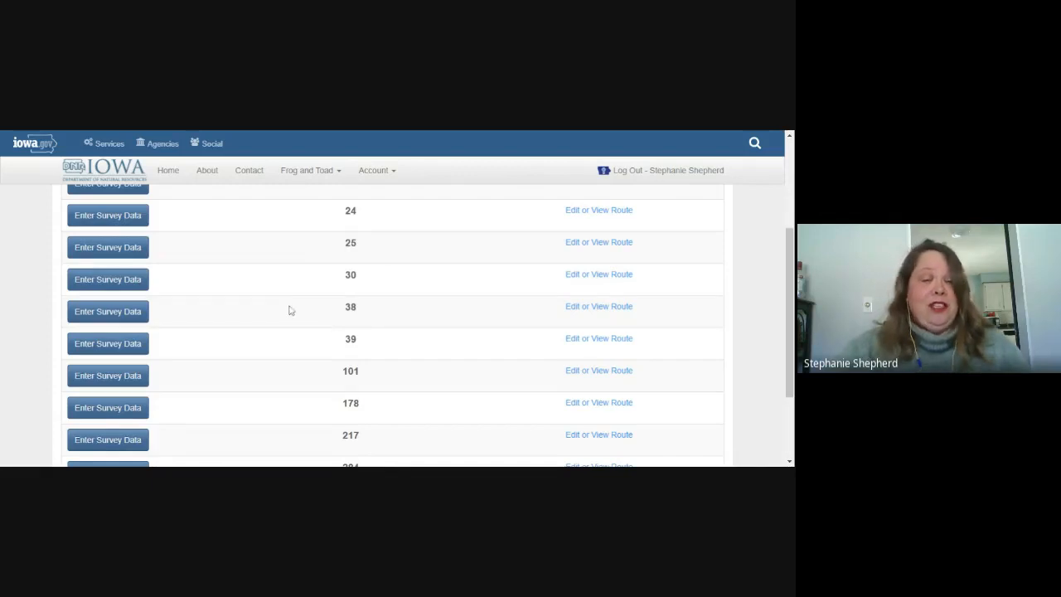
scroll(289, 305, down, 1)
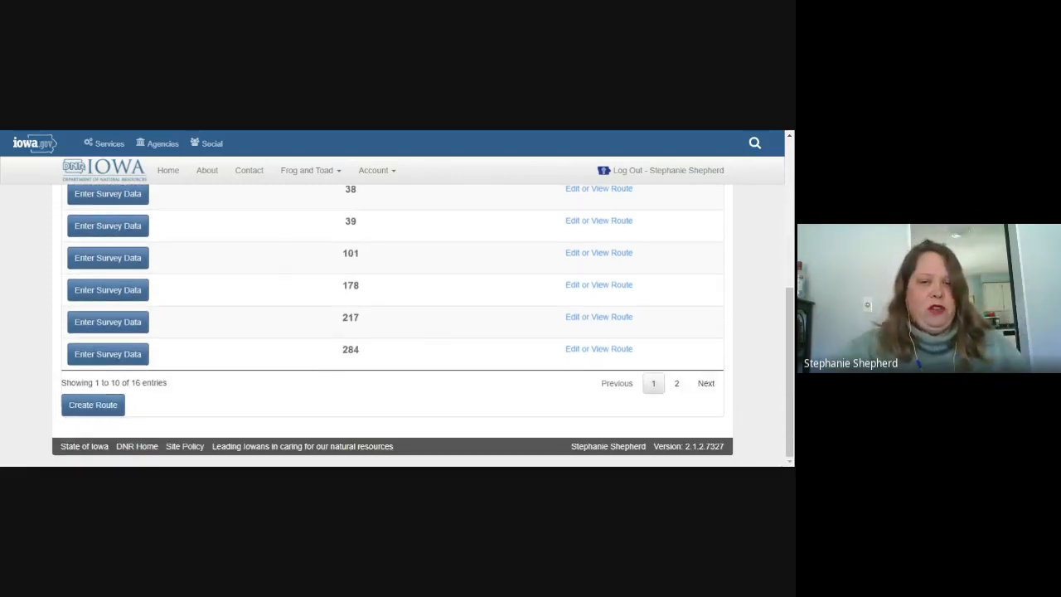
Step: View page 2 of the routes list, then return to page 1
click(676, 385)
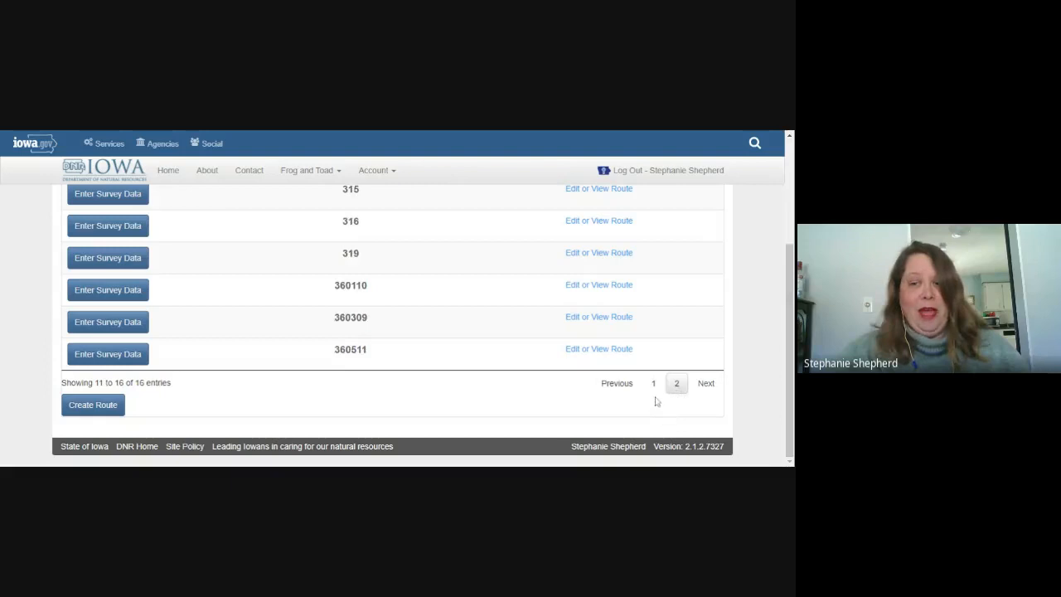
click(654, 384)
scroll(431, 361, down, 2)
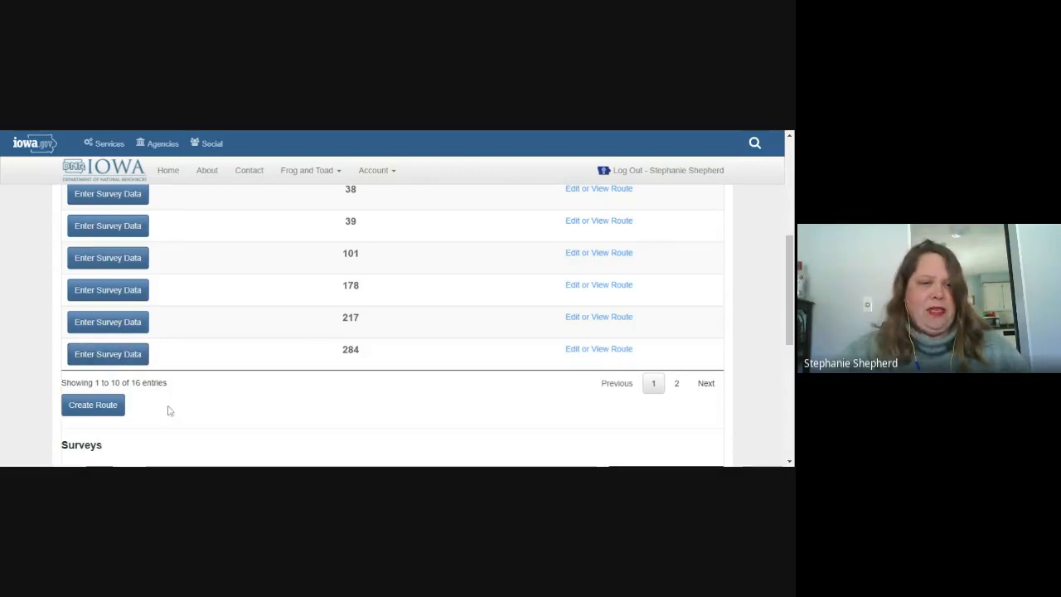
scroll(169, 406, down, 3)
scroll(204, 360, down, 4)
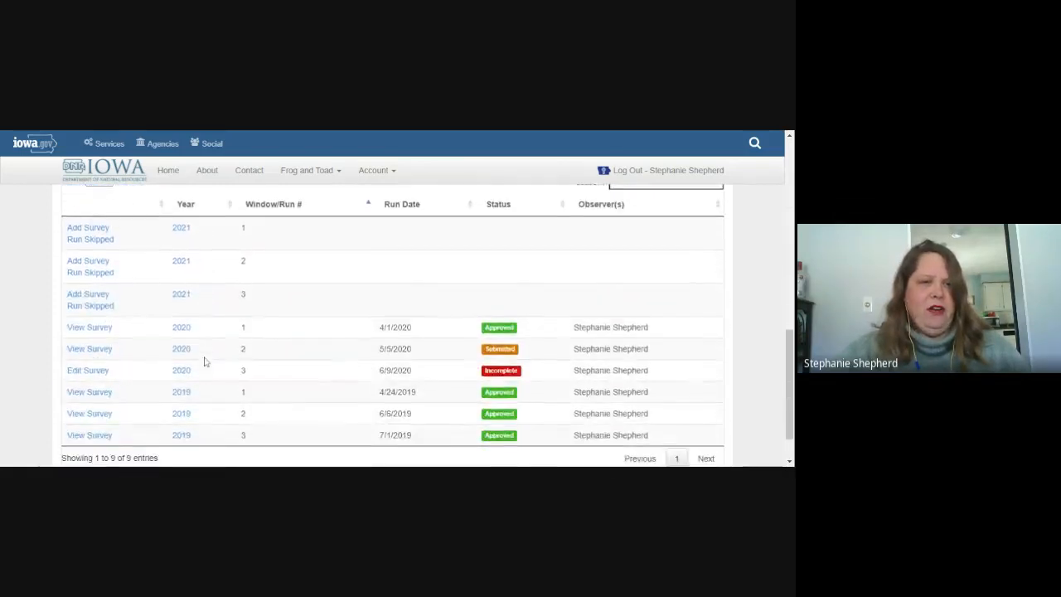
scroll(204, 359, up, 1)
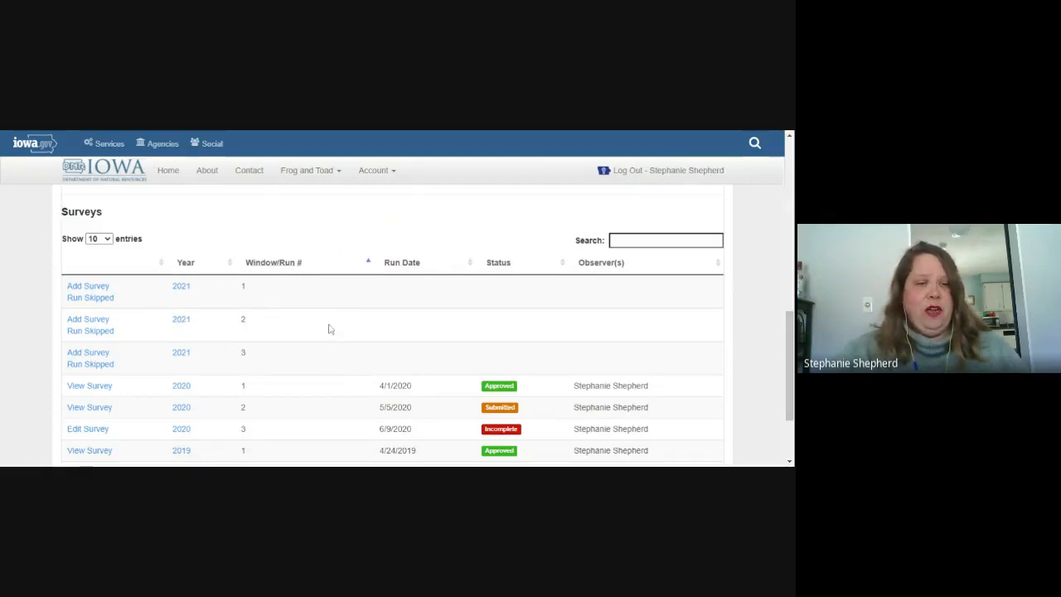
scroll(330, 340, down, 1)
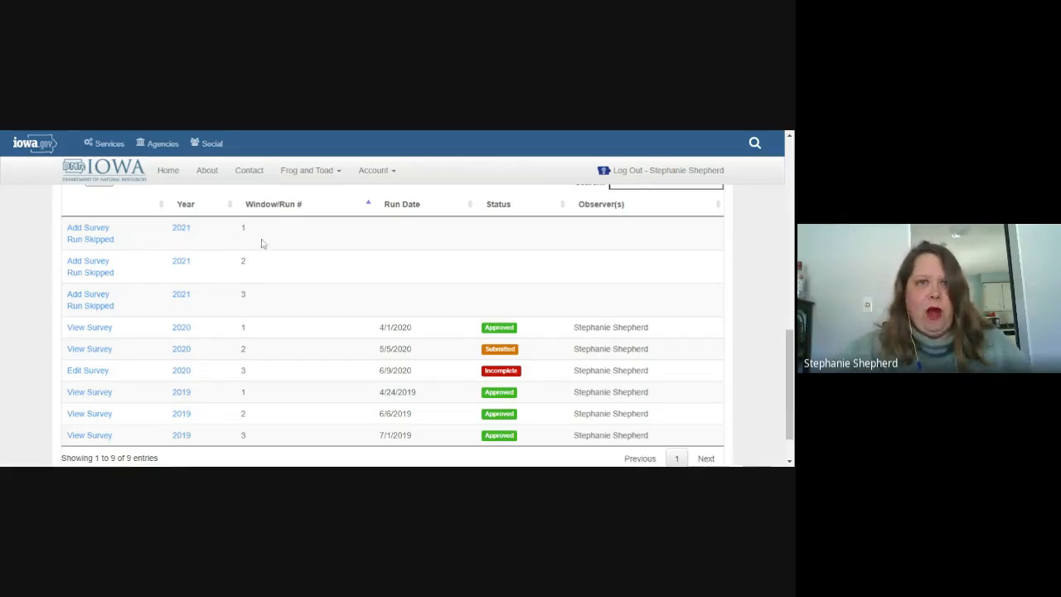
Step: Confirm 2021 run 1 as Run Skipped, then choose Add Survey on the run 2 row
click(85, 241)
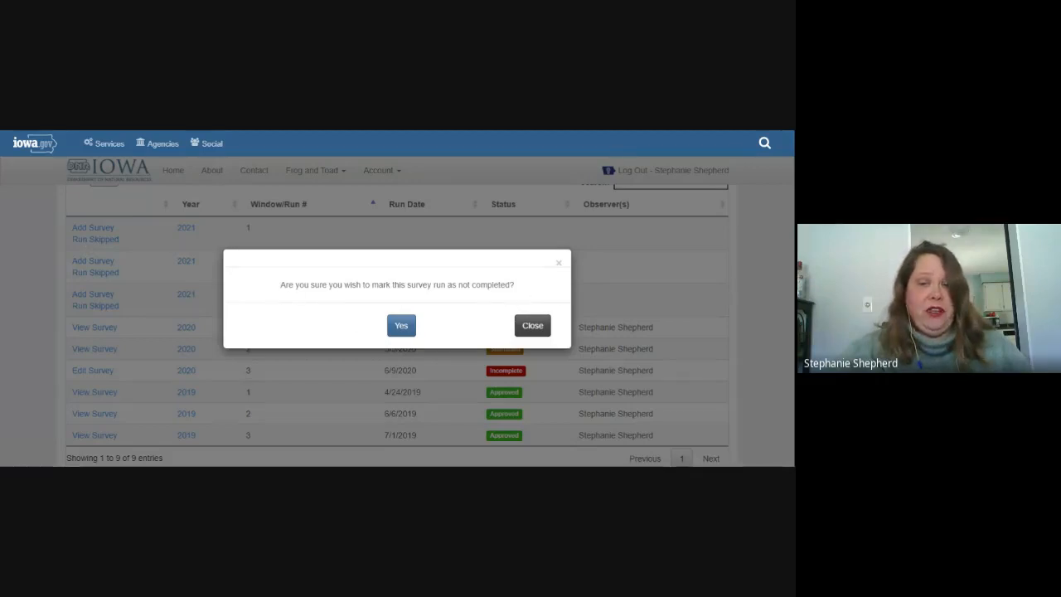
click(401, 325)
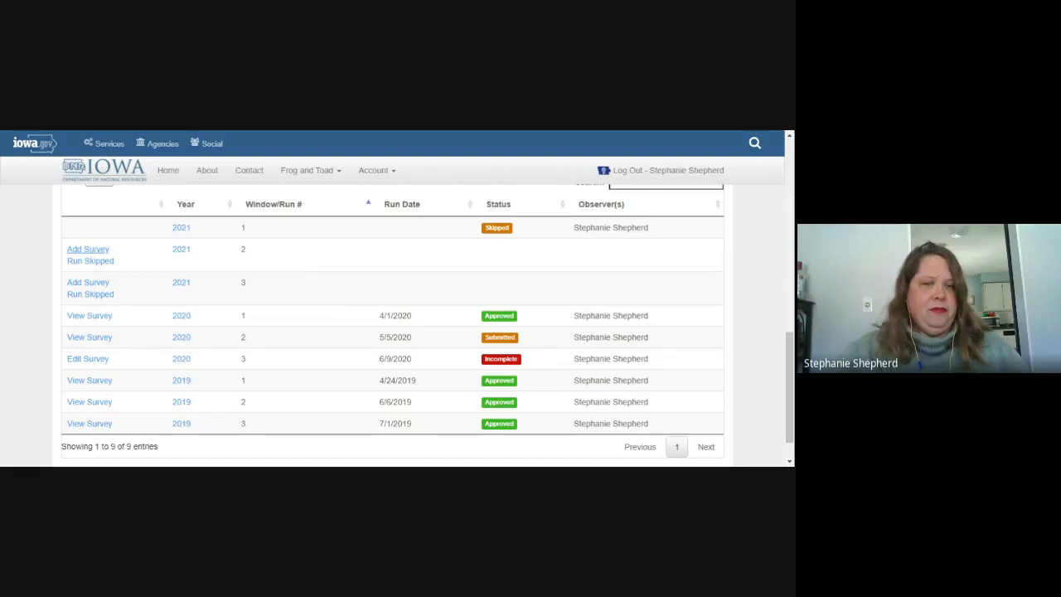
click(88, 248)
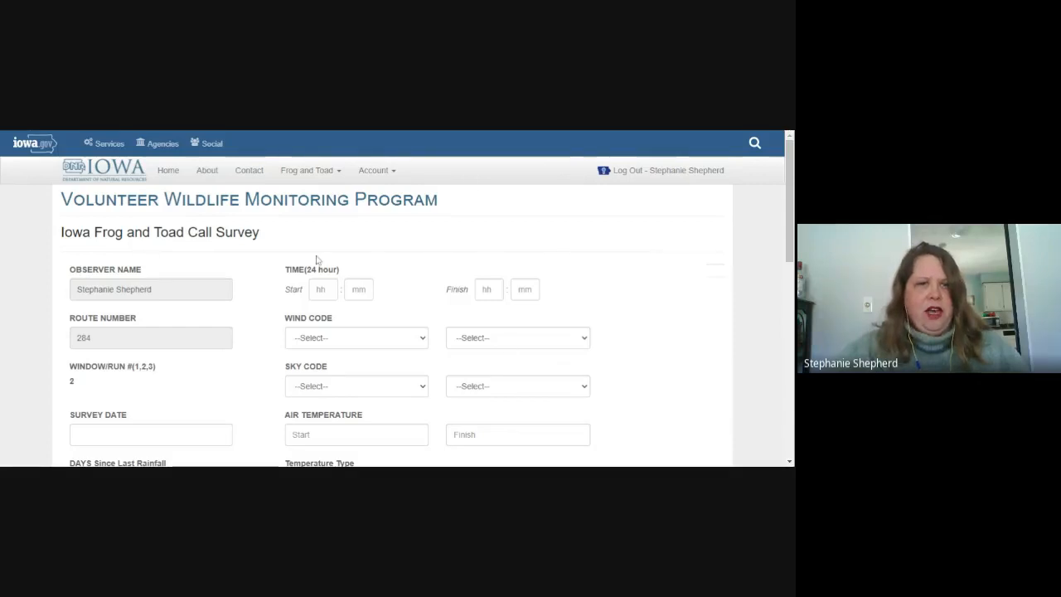
Step: Scroll the blank run 2 form down to the six-stop species table and back up
scroll(314, 260, down, 1)
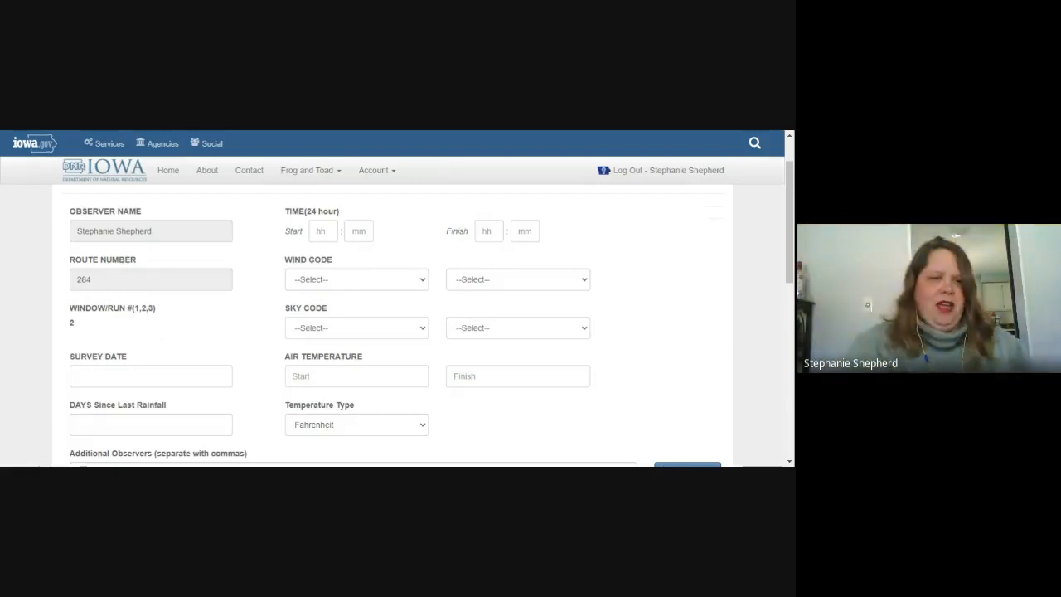
scroll(319, 291, down, 1)
scroll(319, 292, down, 6)
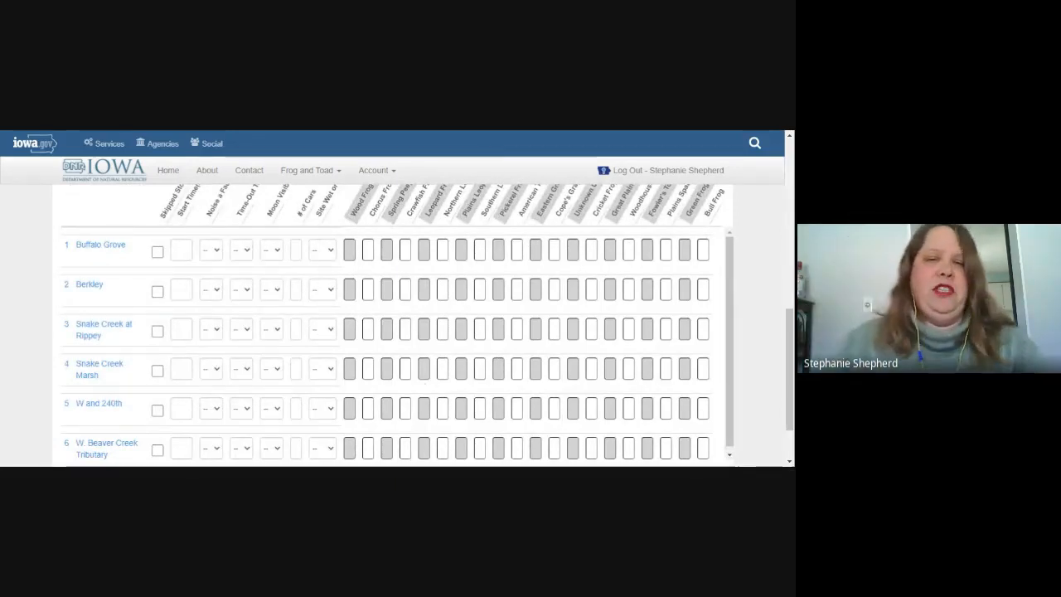
scroll(388, 402, up, 8)
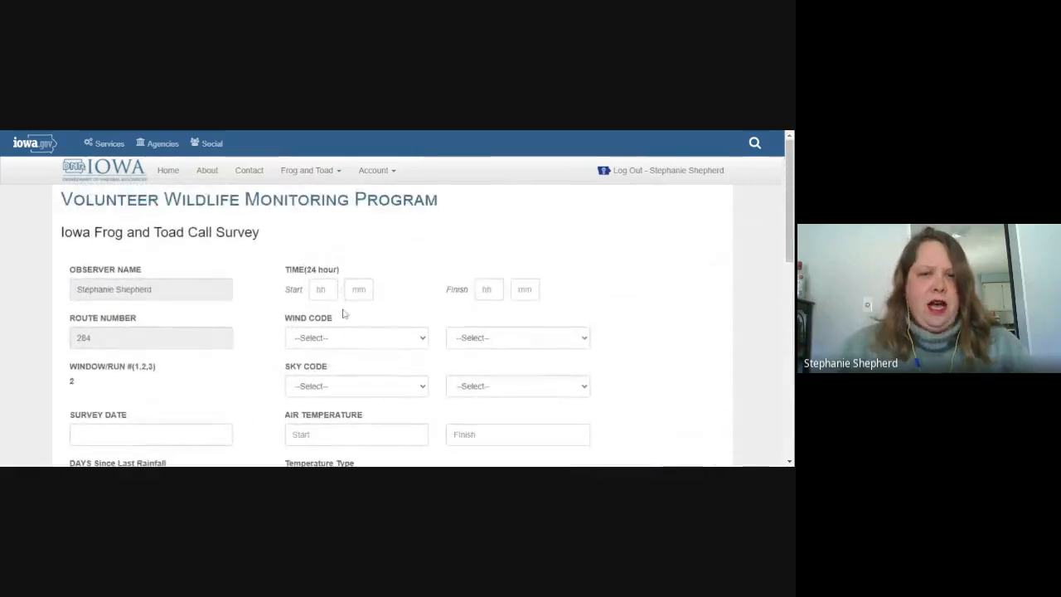
Step: Enter survey start time 21:15 and finish time 22:26
click(322, 289)
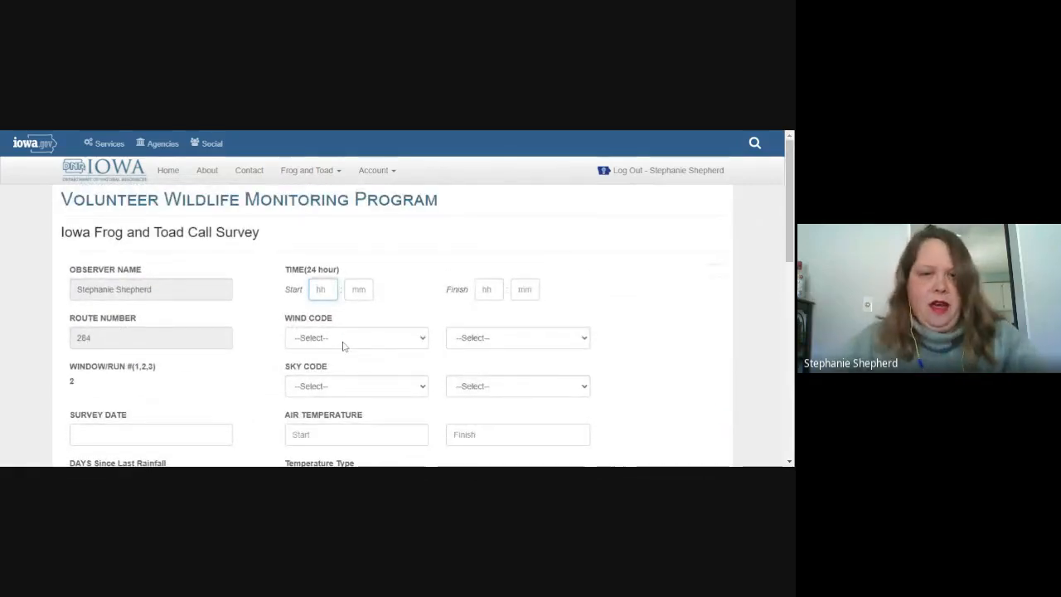
text(21)
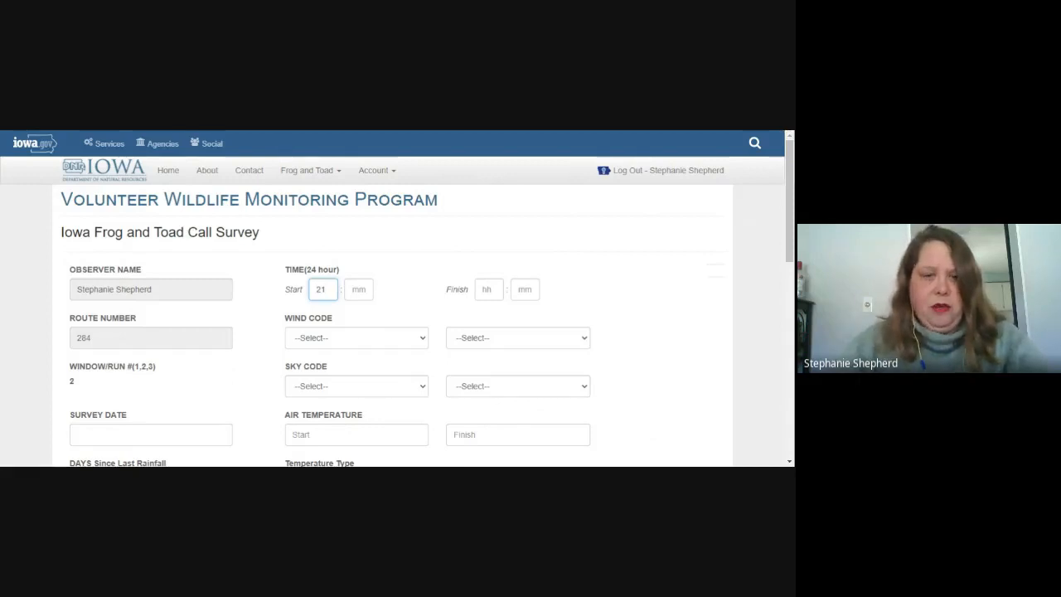
key(Tab)
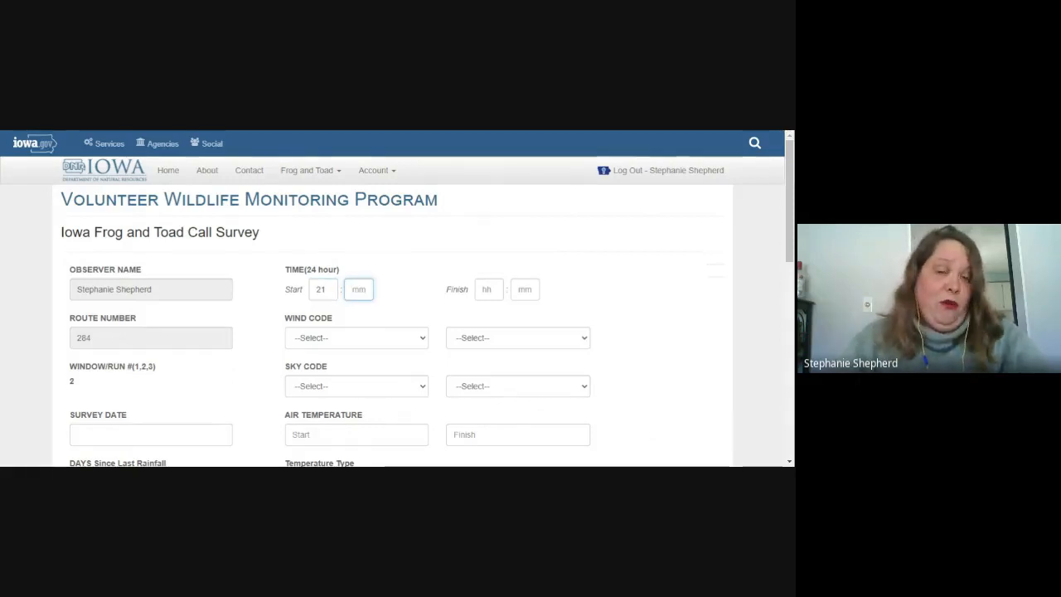
text(15)
key(Tab)
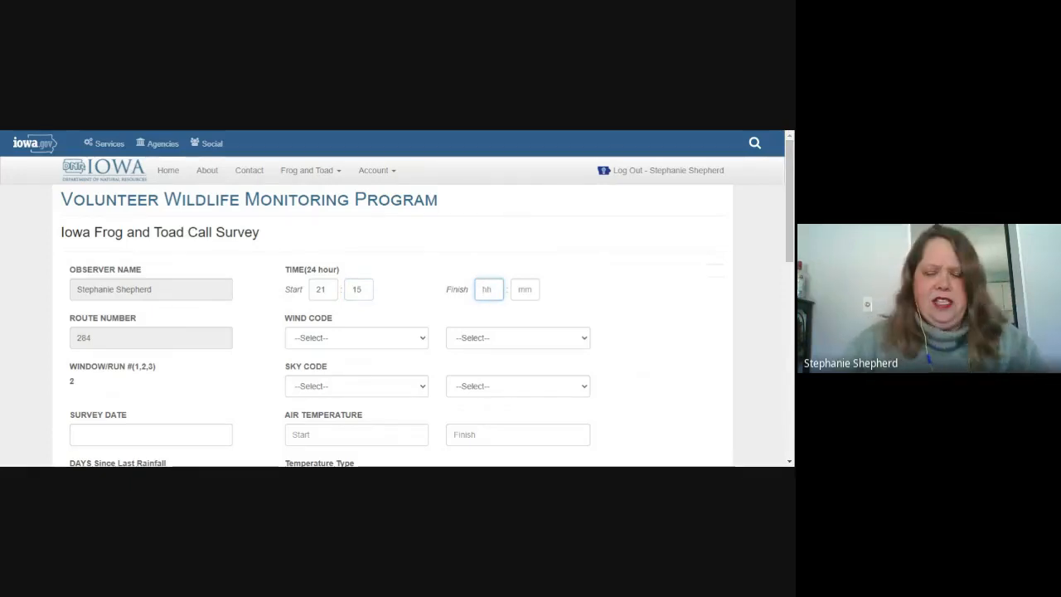
text(22)
key(Tab)
text(26)
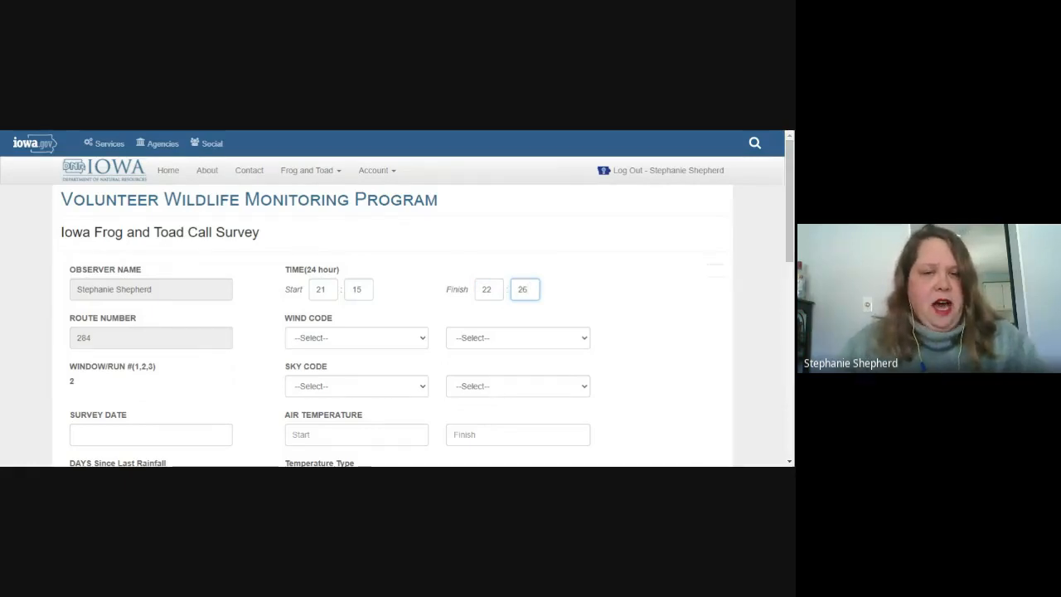
Step: Set both wind codes to 0 - 0 mph and sky codes to Partly Cloudy, then Cloudy or Overcast
click(339, 338)
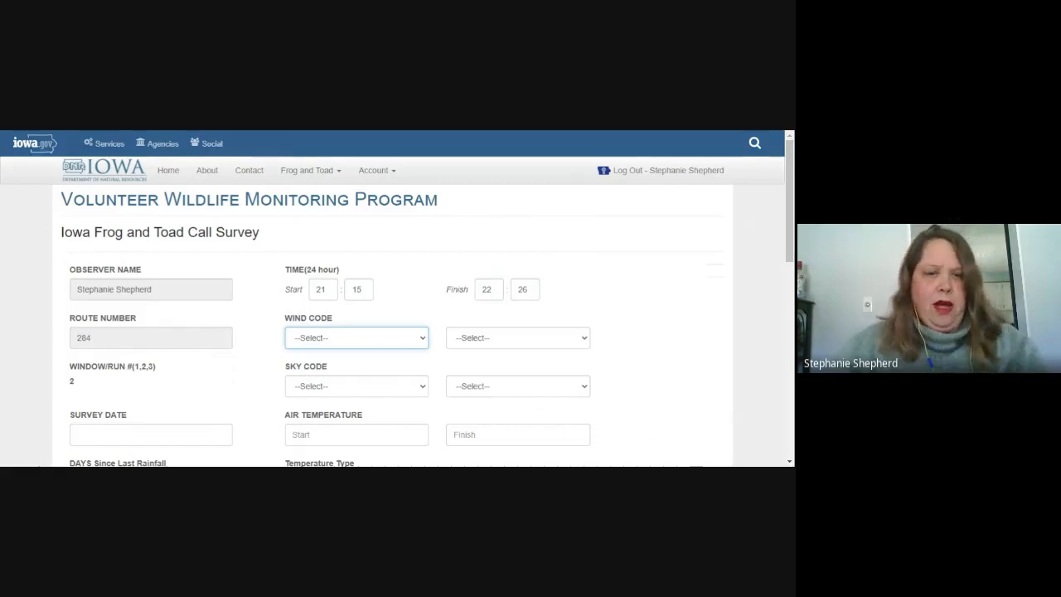
key(Down)
click(536, 339)
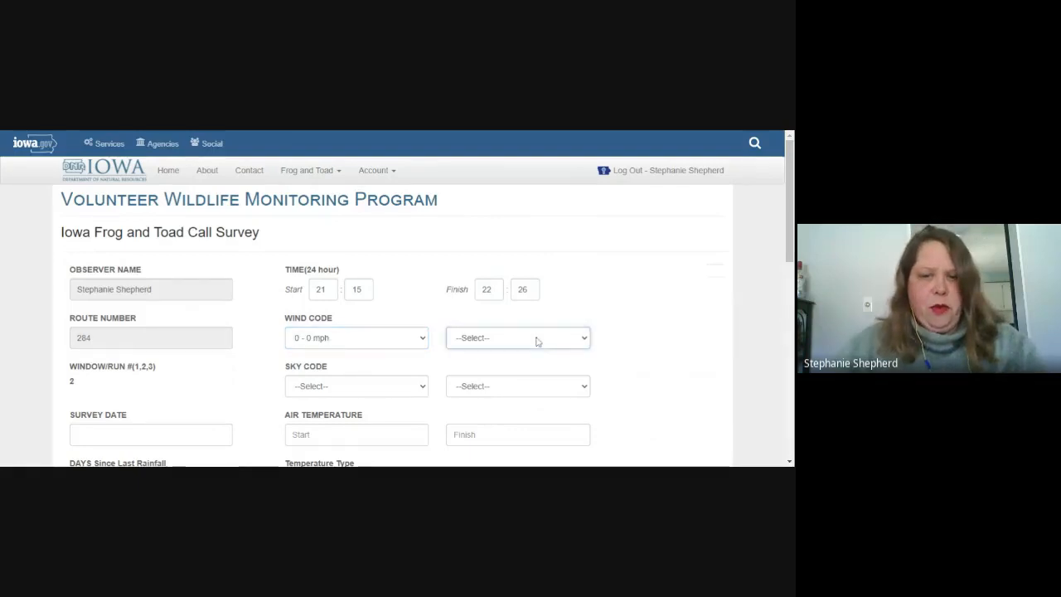
key(Down)
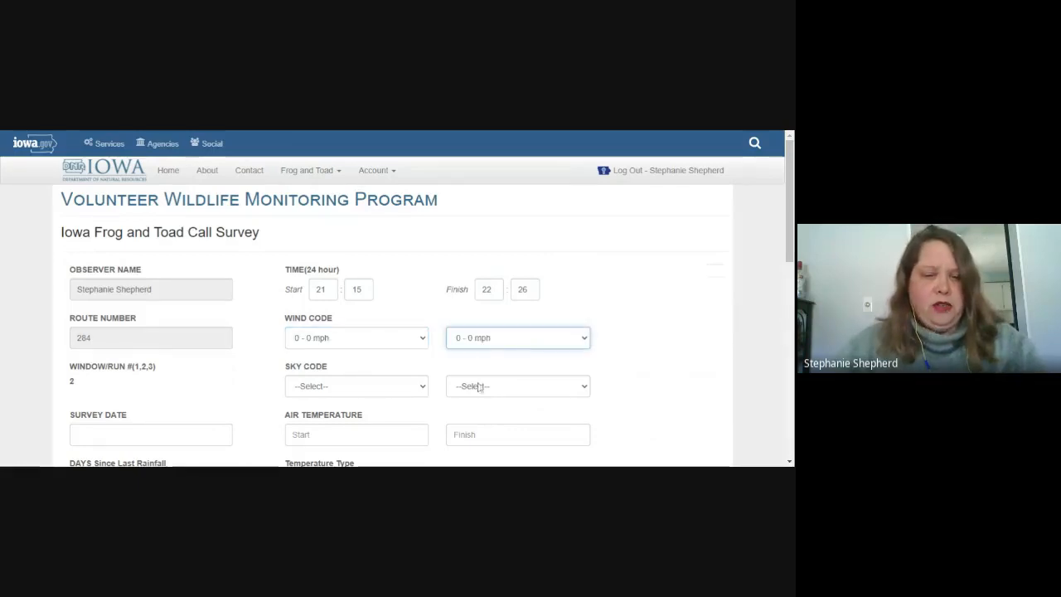
click(393, 392)
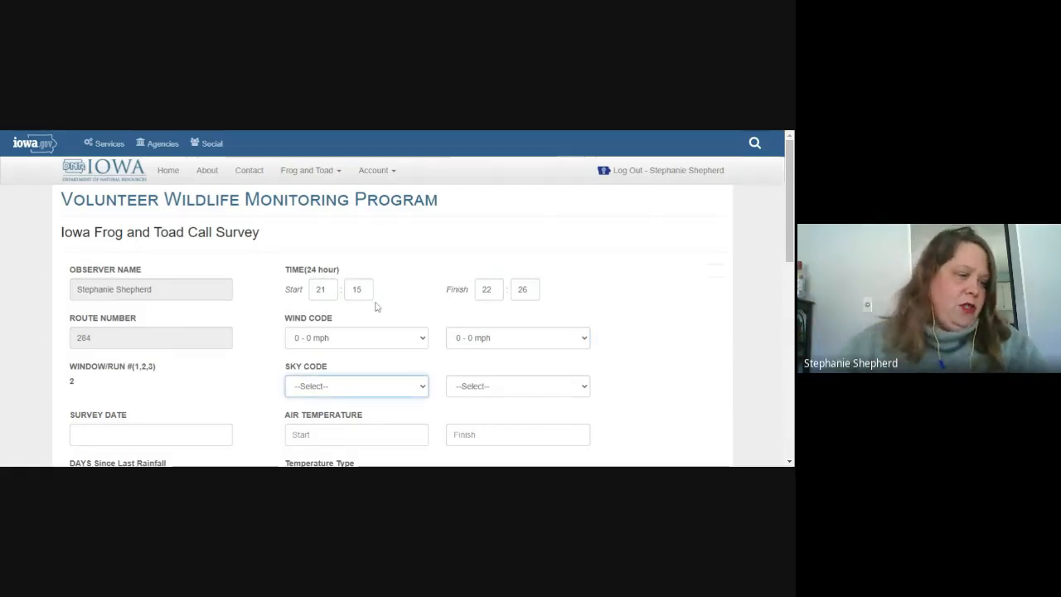
click(356, 341)
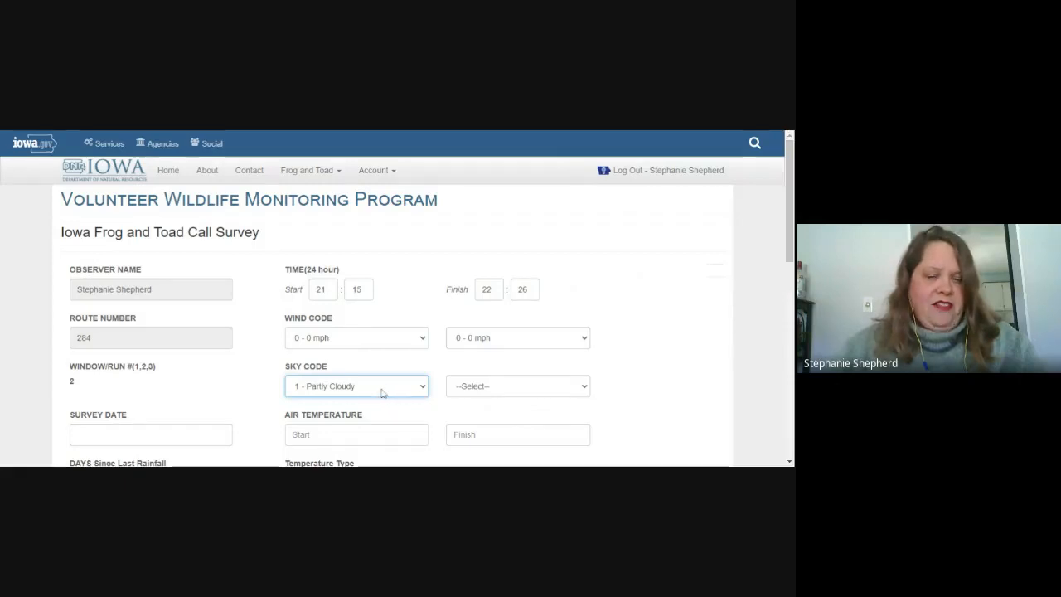
key(Tab)
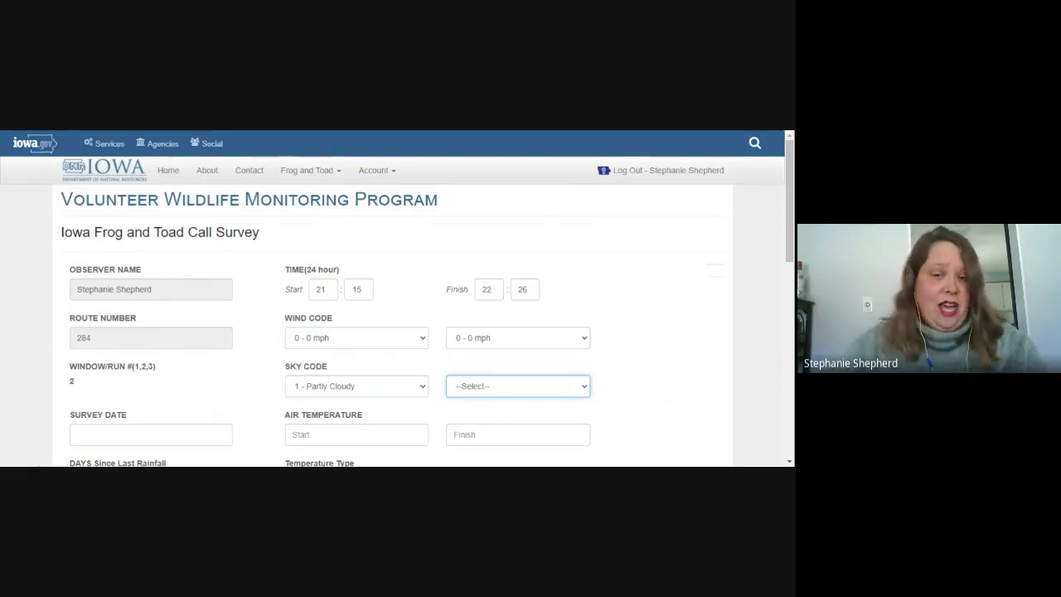
key(2)
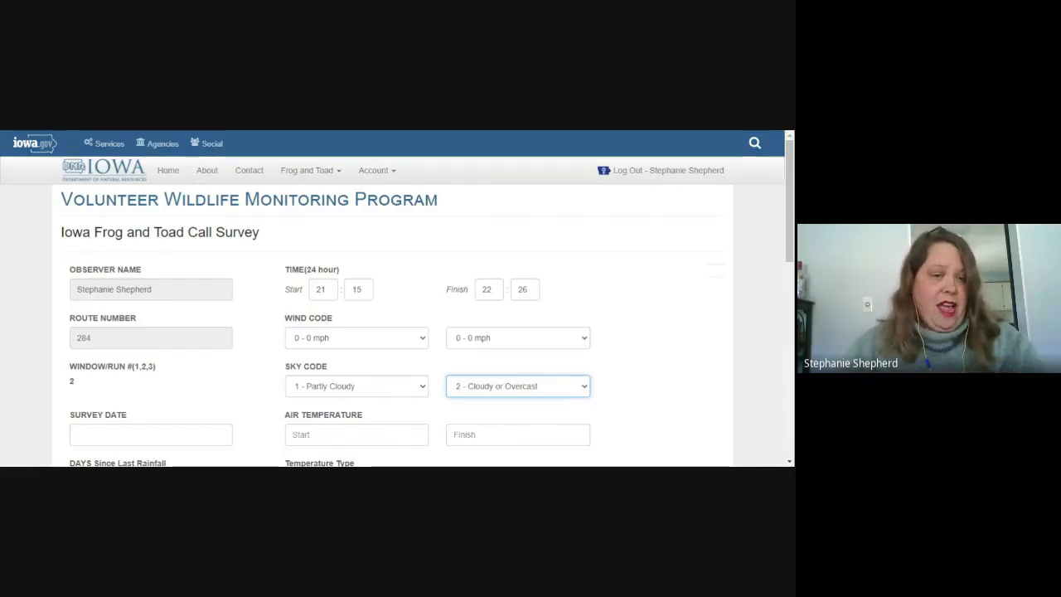
key(Tab)
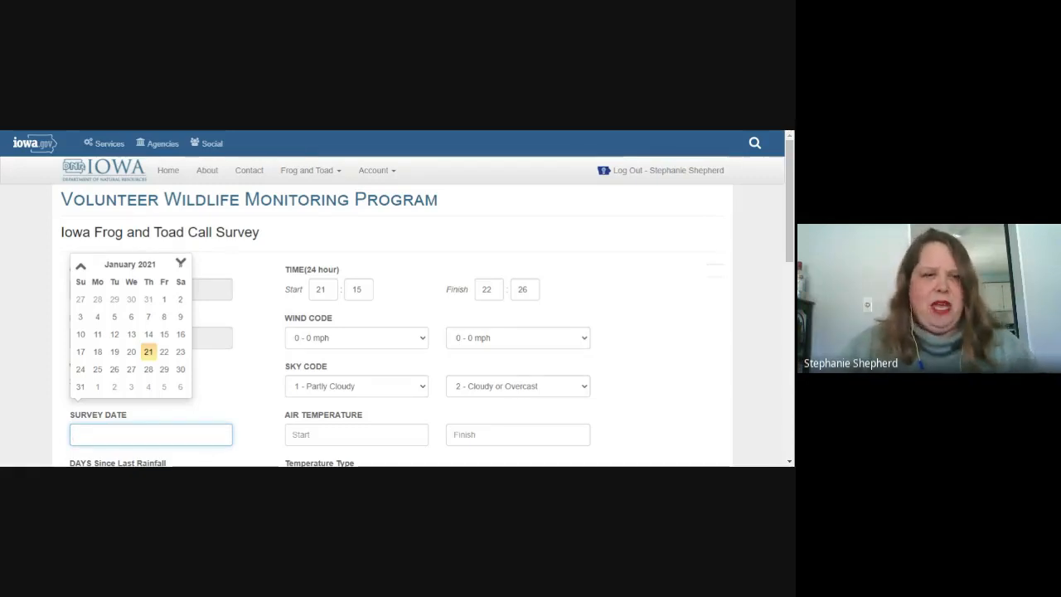
Step: Set the survey date to 6/3/2021
scroll(471, 338, down, 1)
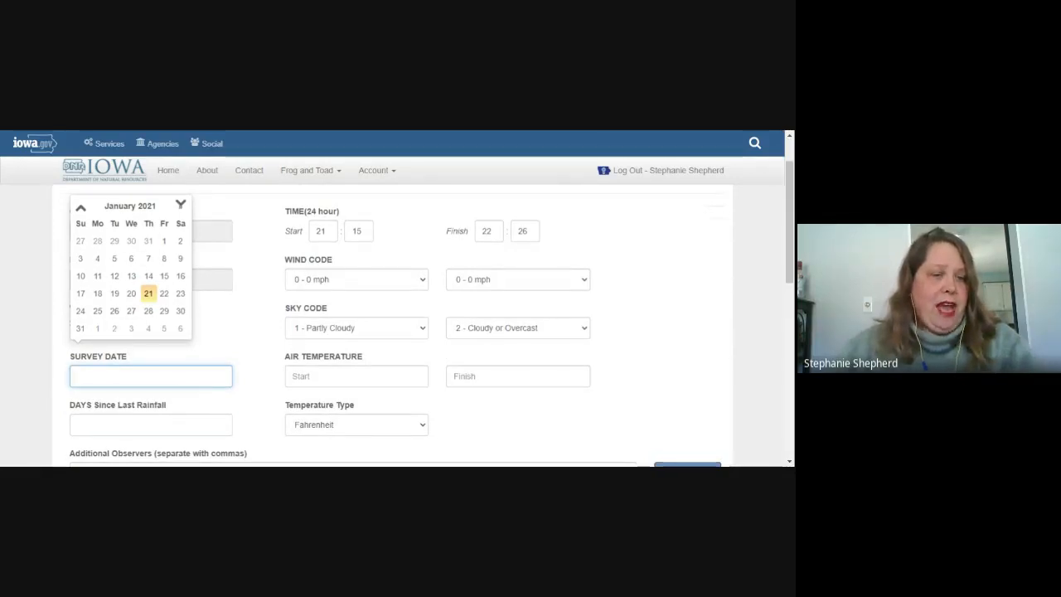
click(181, 209)
click(181, 208)
click(182, 209)
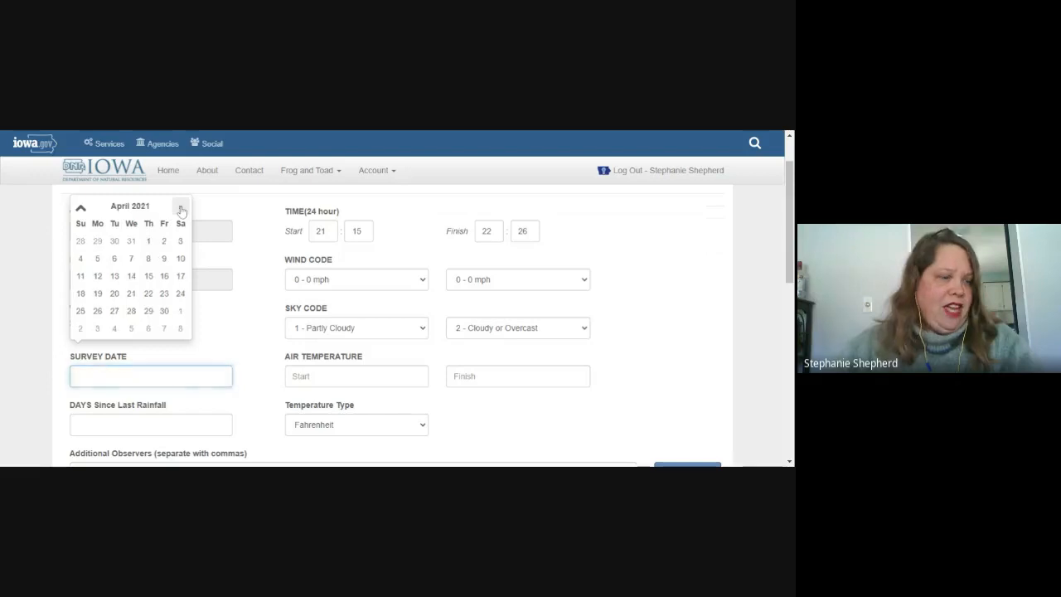
click(182, 209)
click(181, 209)
click(181, 208)
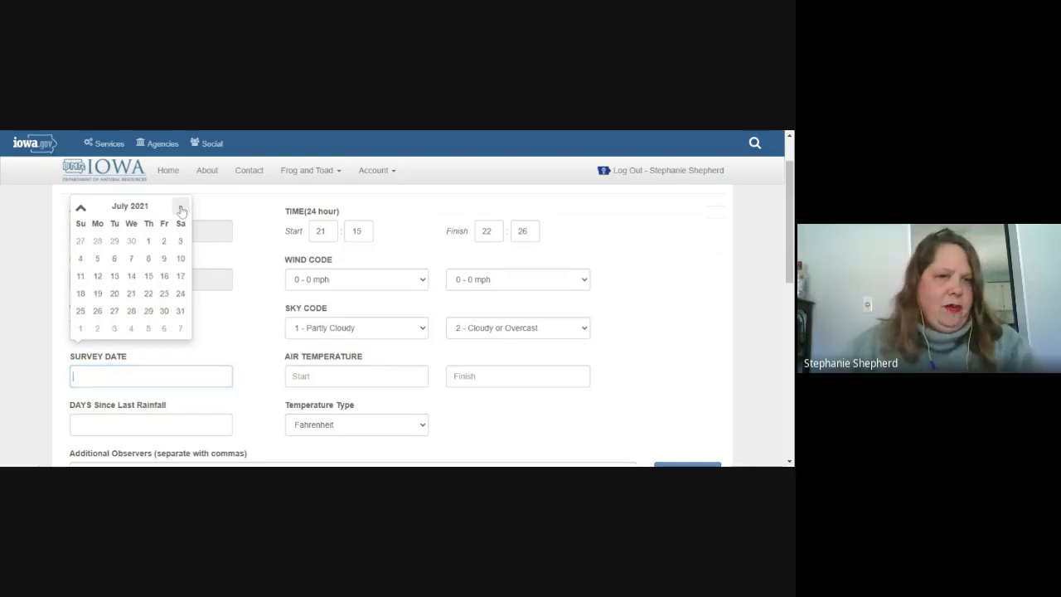
click(82, 208)
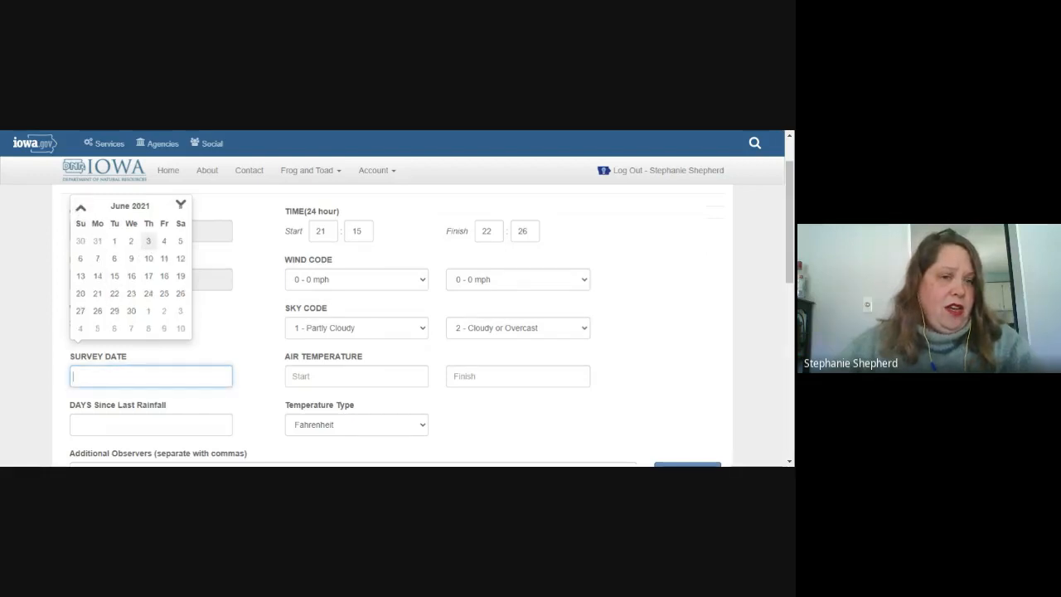
click(149, 240)
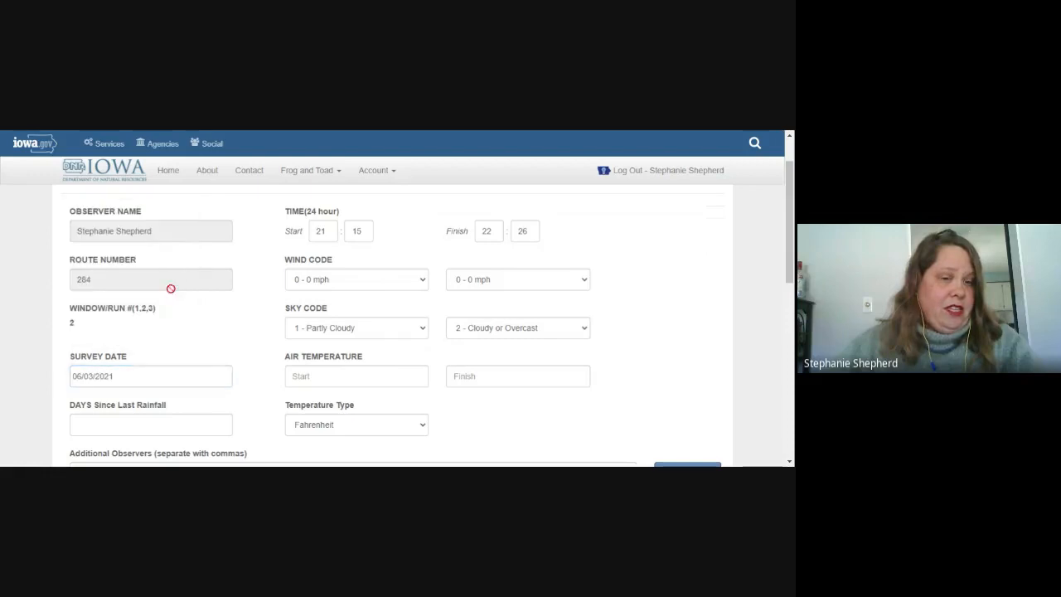
drag(125, 376, 44, 377)
key(BackSpace)
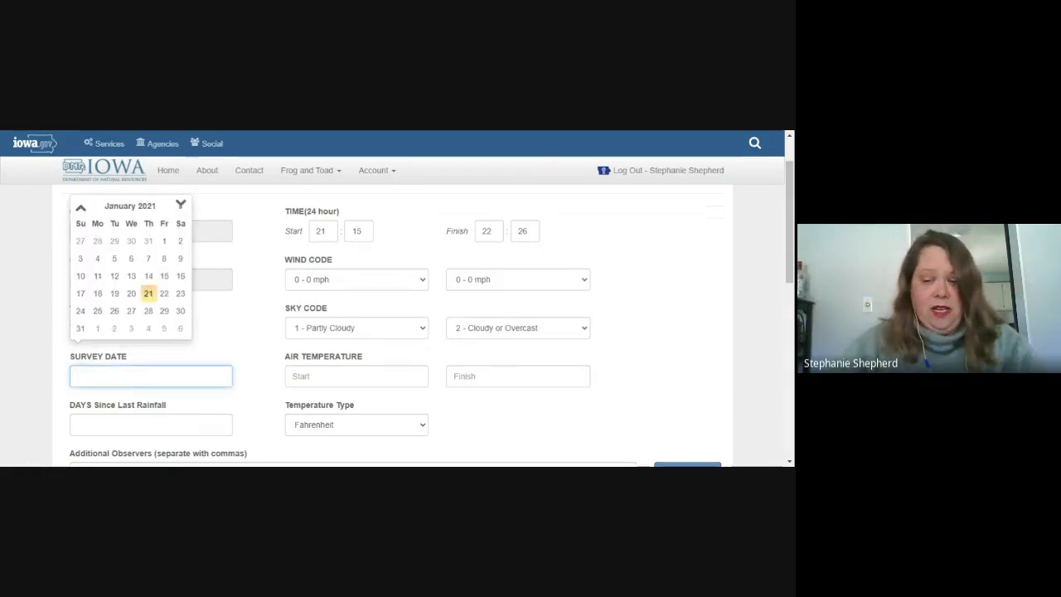
text(6)
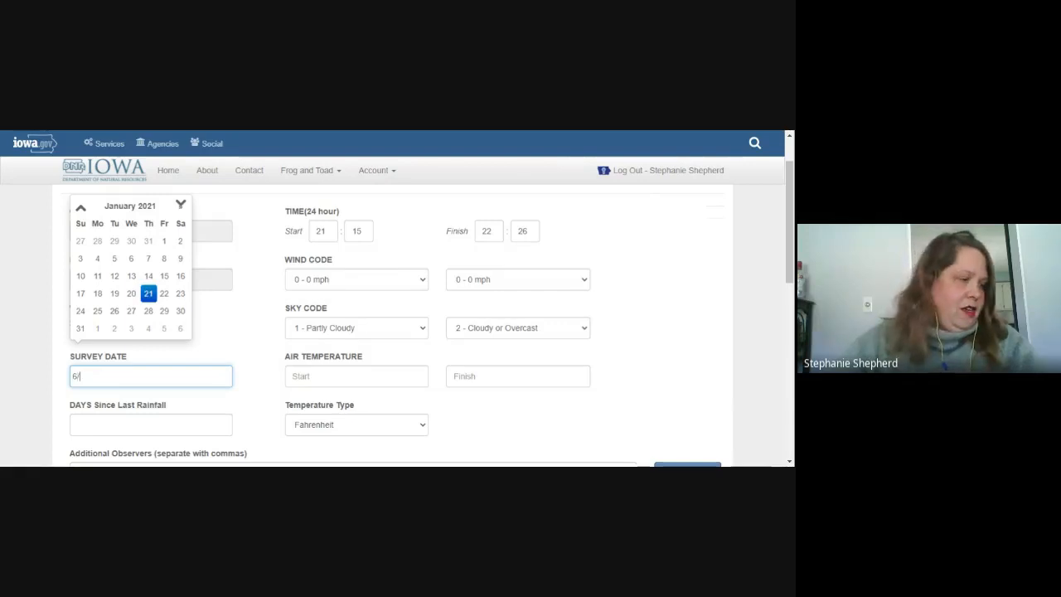
text(/3/2021)
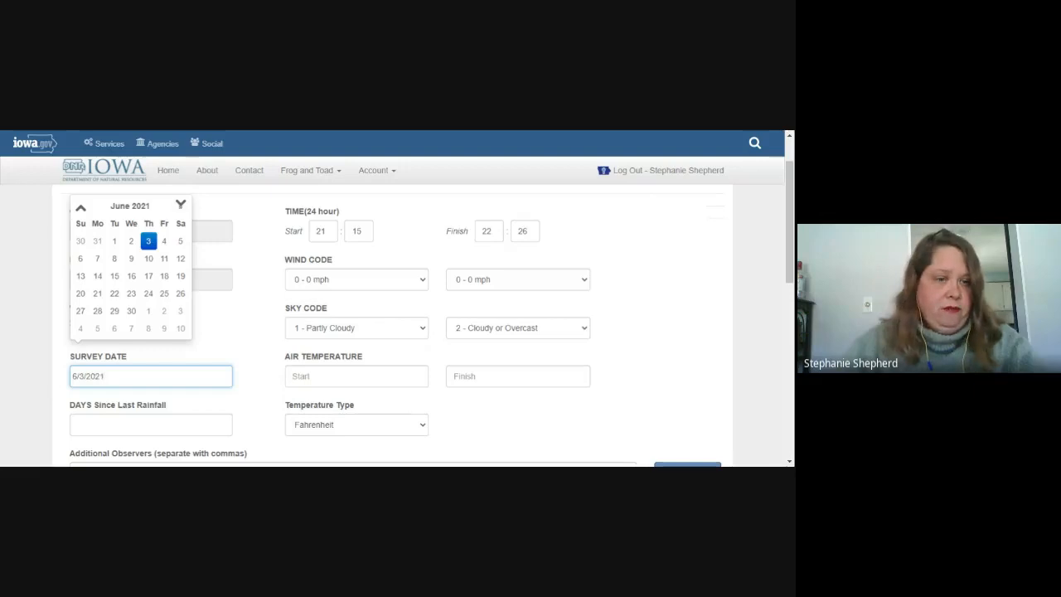
Step: Enter air temperatures 76 and 77 and 6 days since last rainfall
key(Tab)
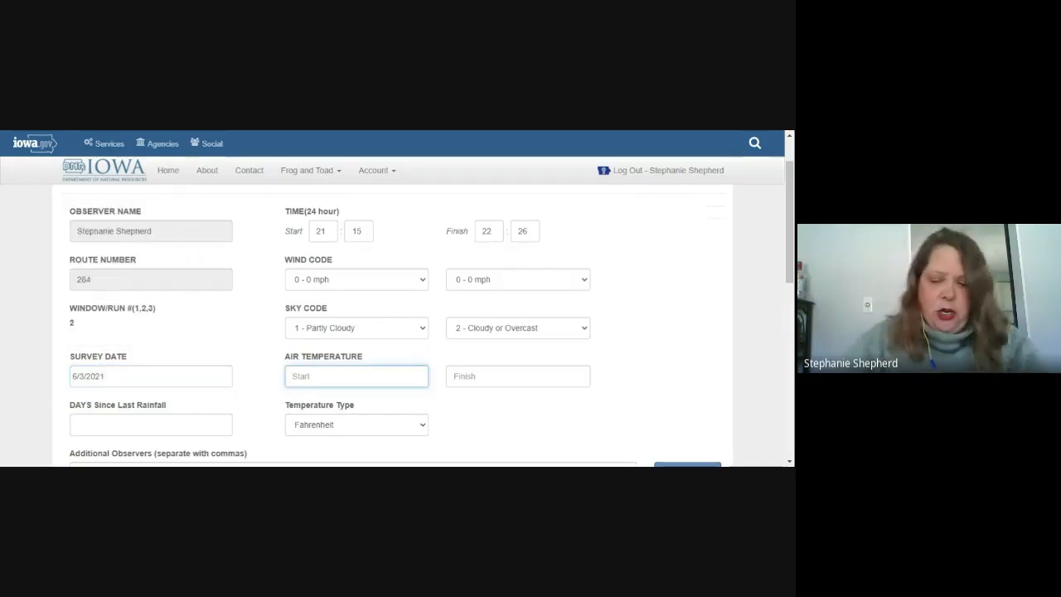
text(76)
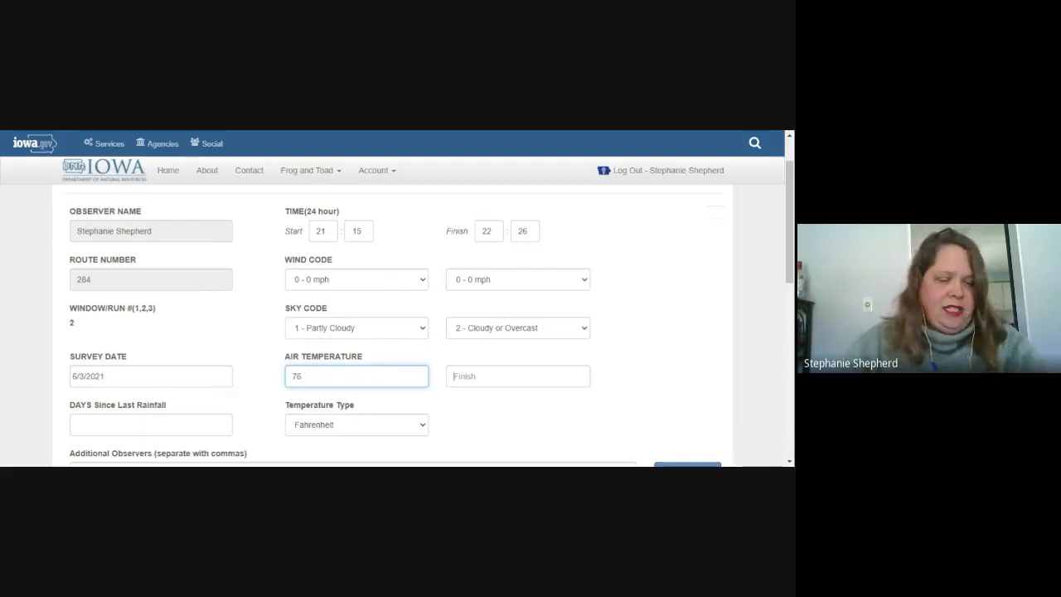
key(Tab)
text(77)
key(Tab)
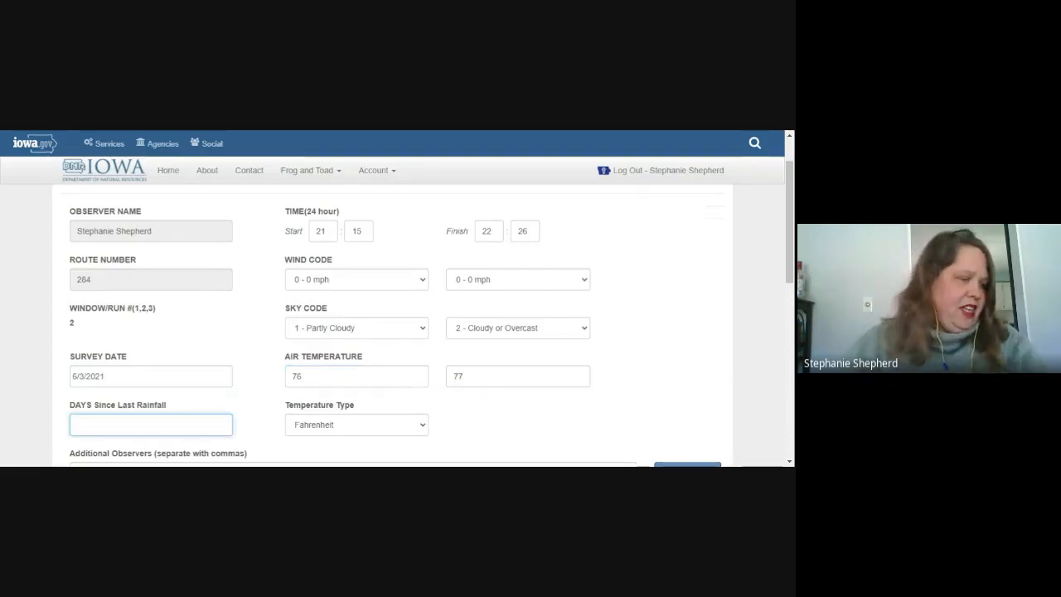
text(6)
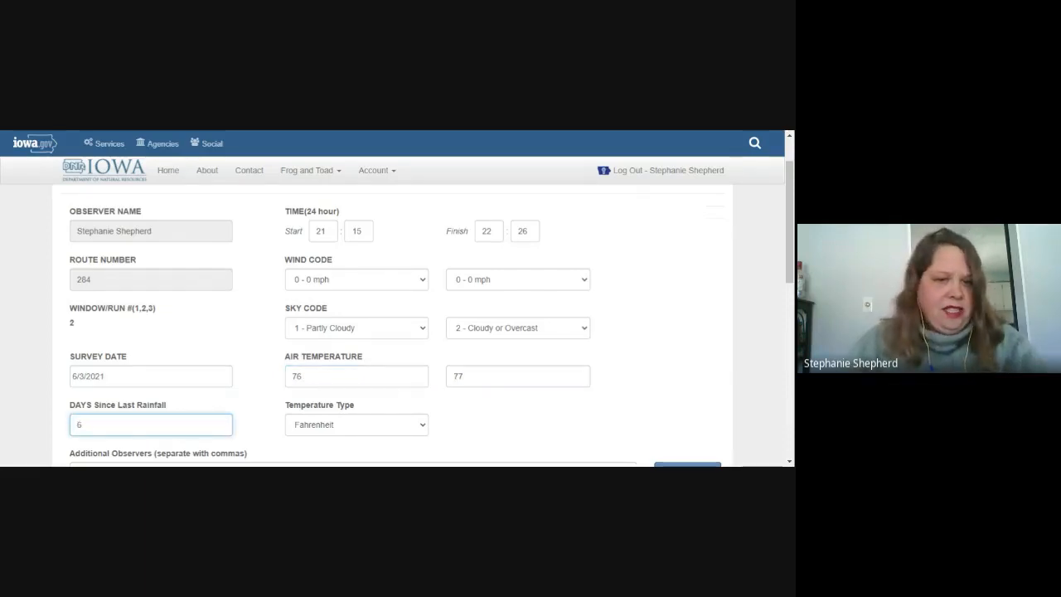
key(Tab)
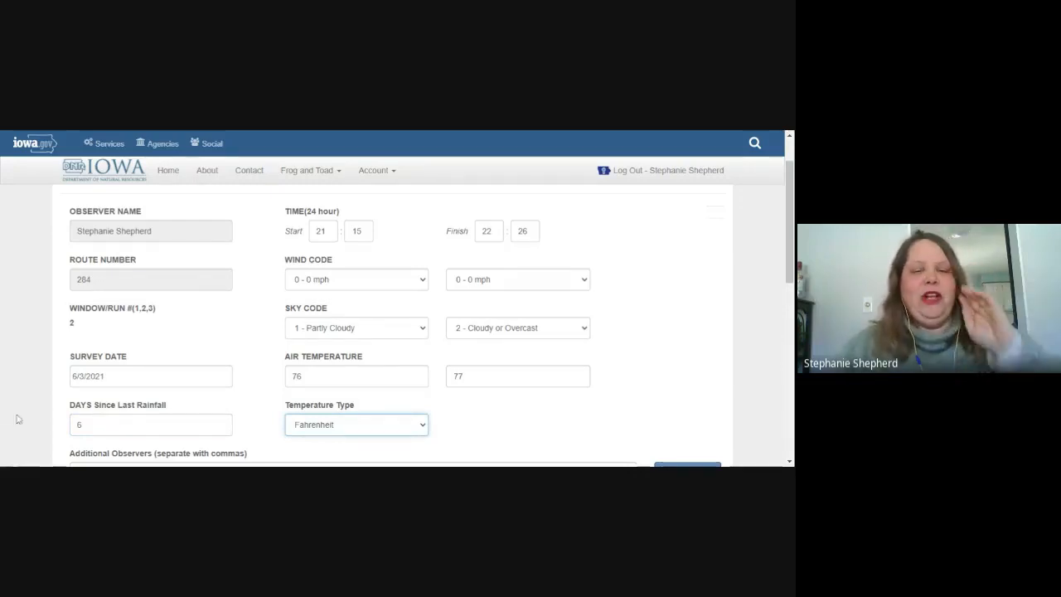
scroll(43, 402, down, 2)
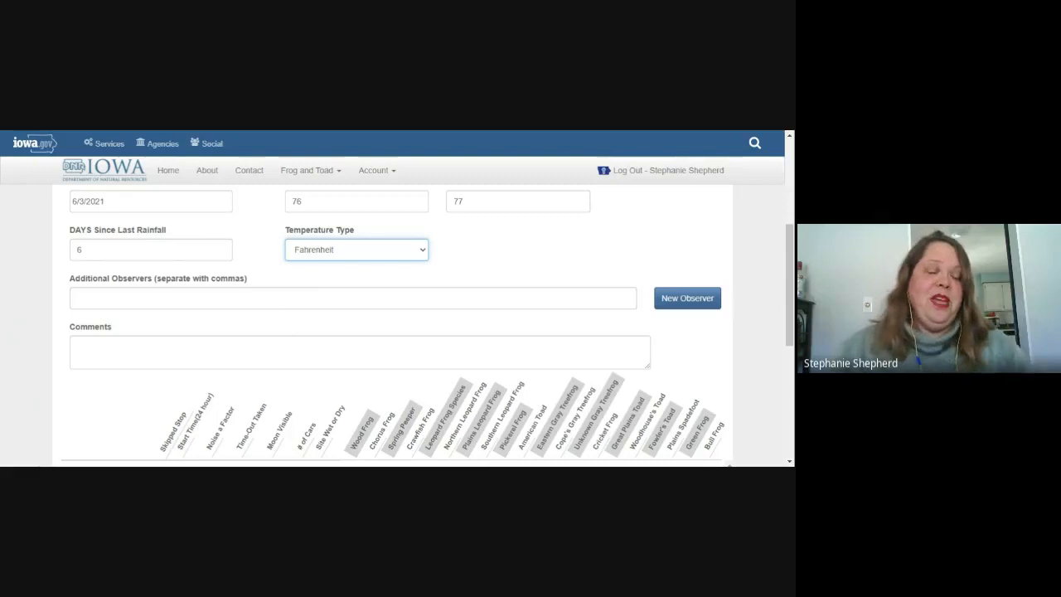
Step: Add a registered volunteer, found by typing part of their surname, to Additional Observers
click(269, 299)
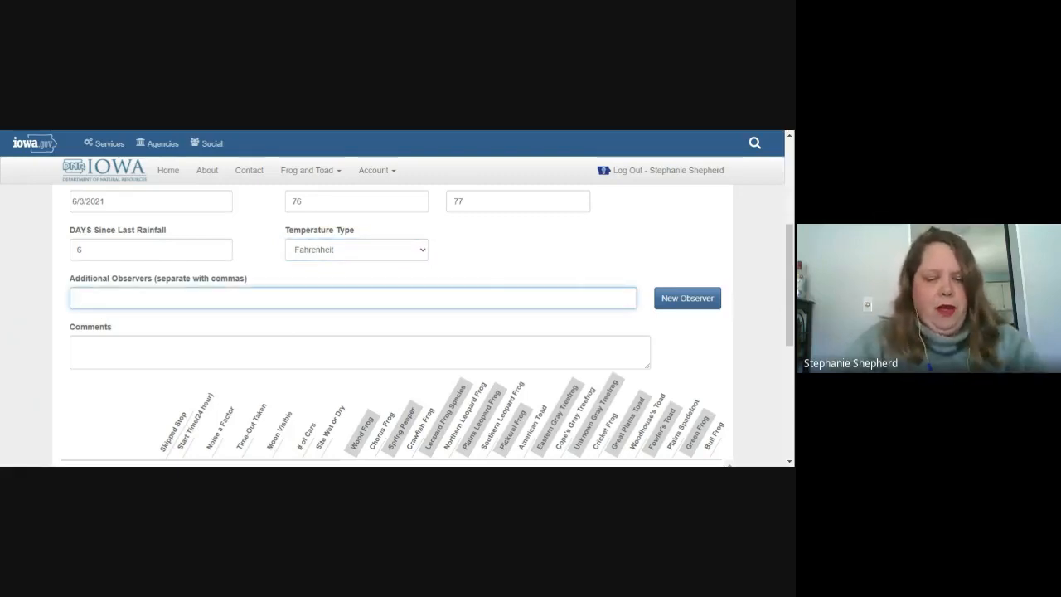
text(ehres)
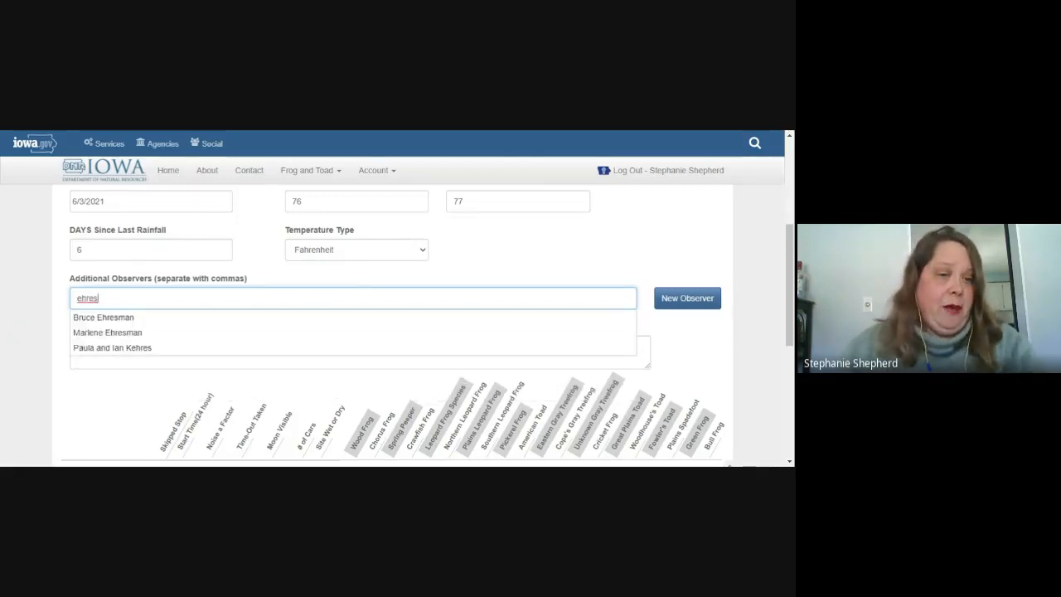
click(109, 318)
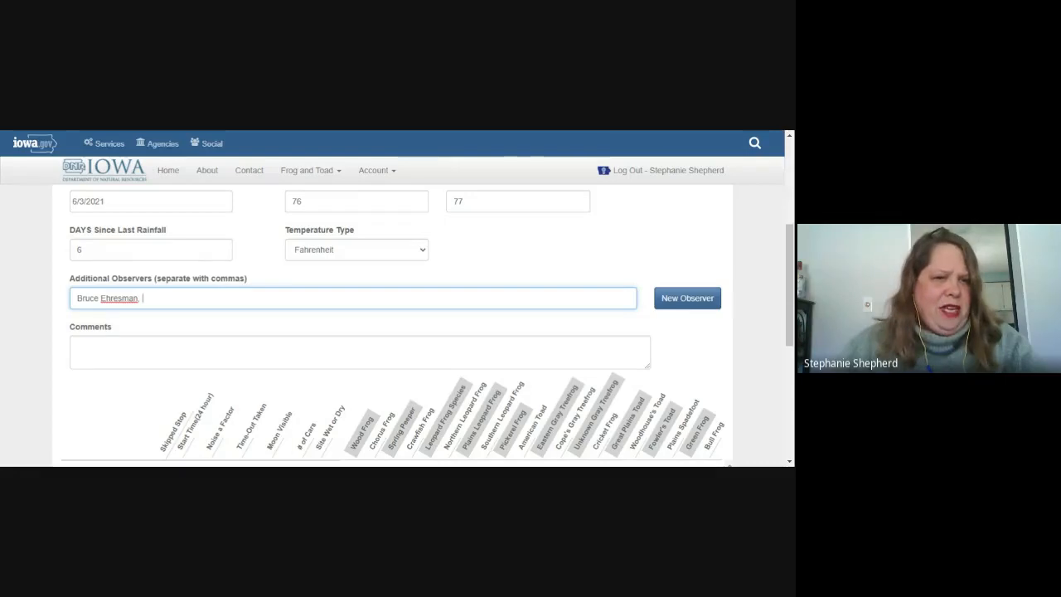
click(696, 307)
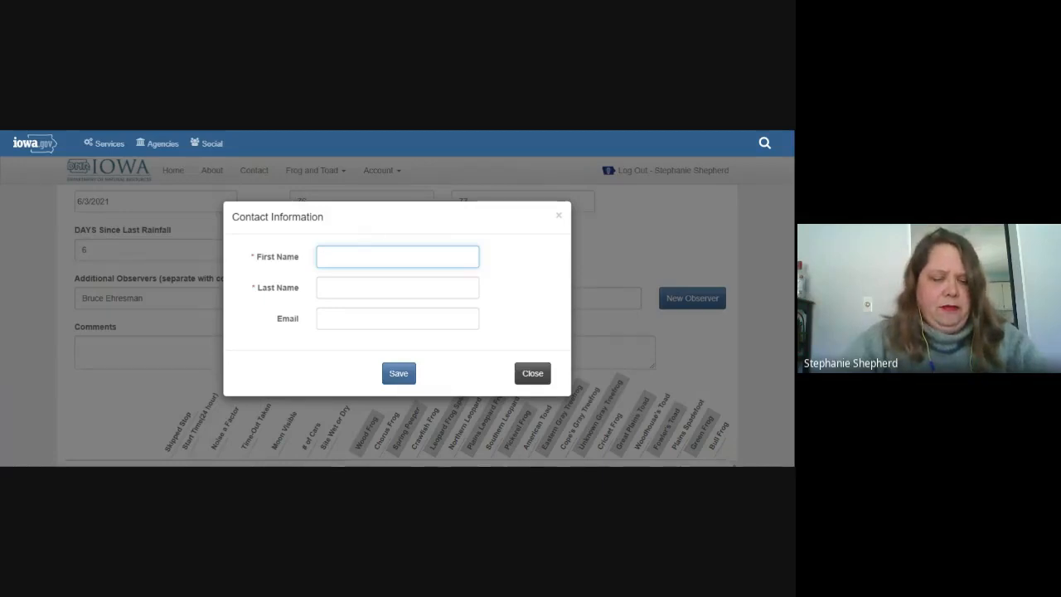
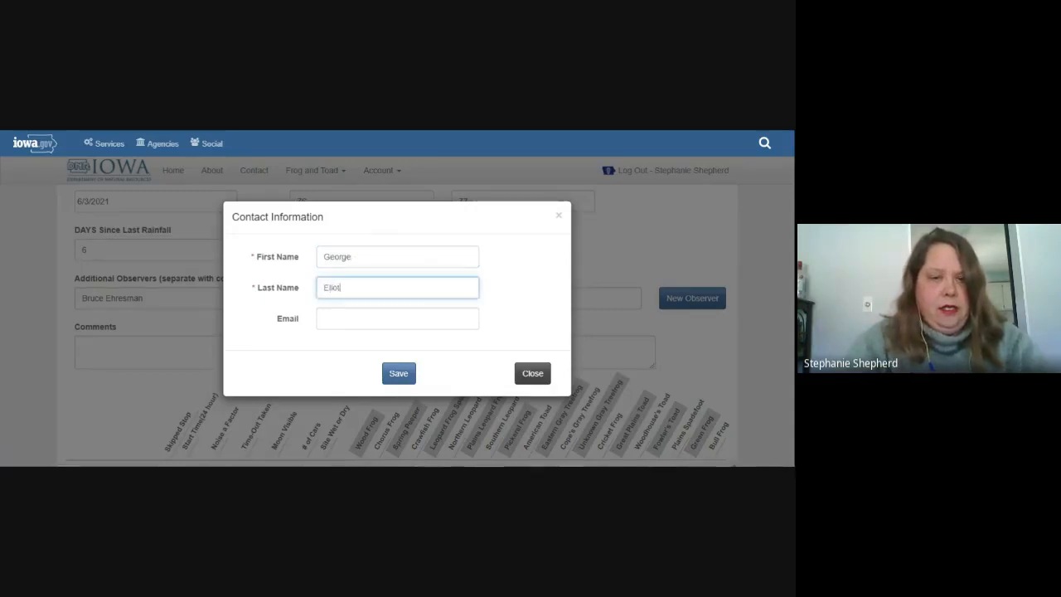
Step: Enter the new observer's full name and corrected e-mail in Contact Information and save
key(Tab)
text(gero)
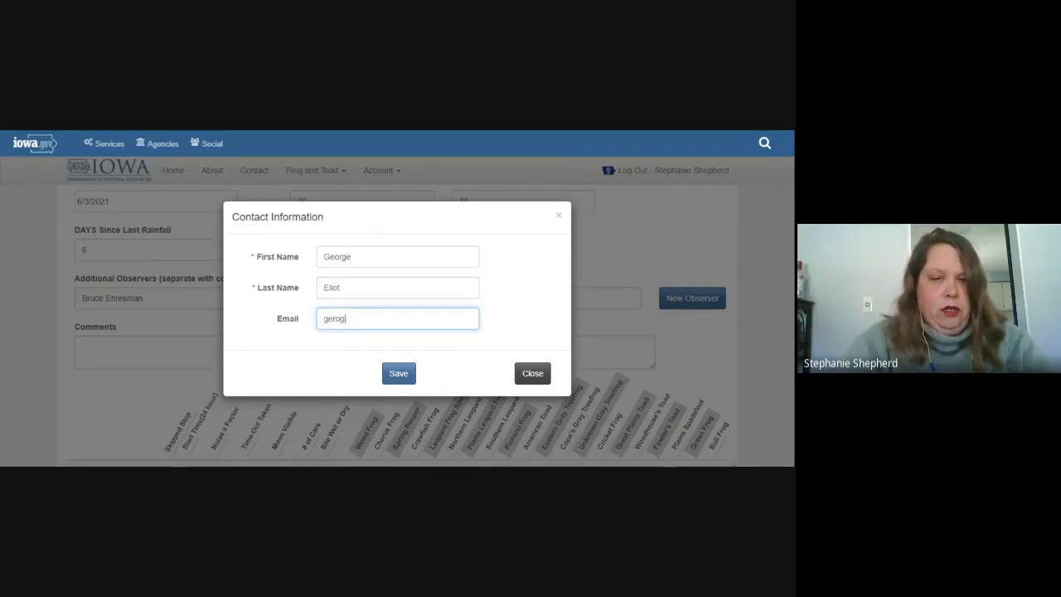
key(BackSpace)
key(BackSpace)
key(BackSpace)
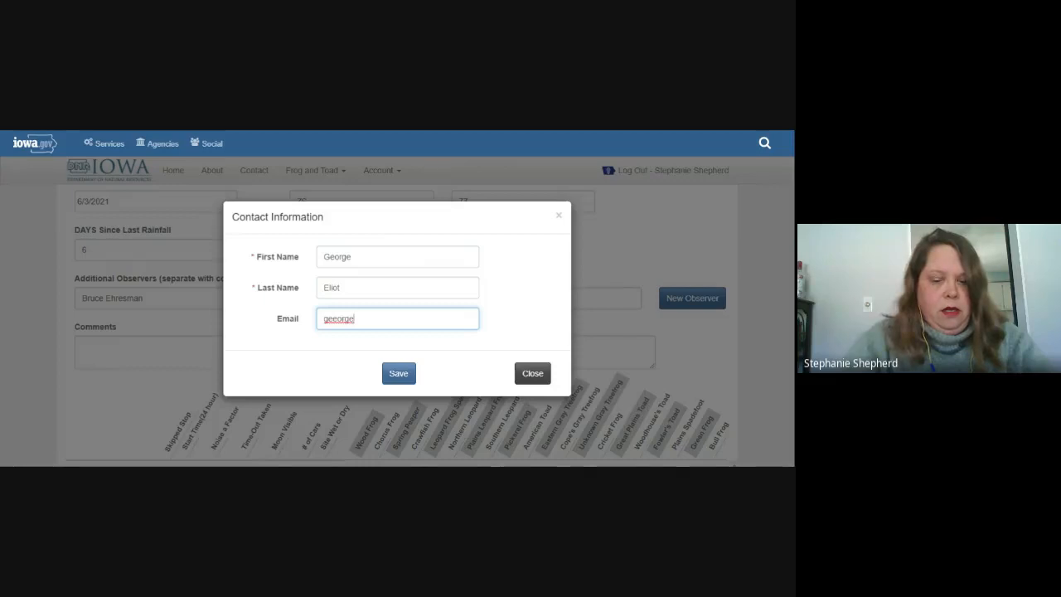
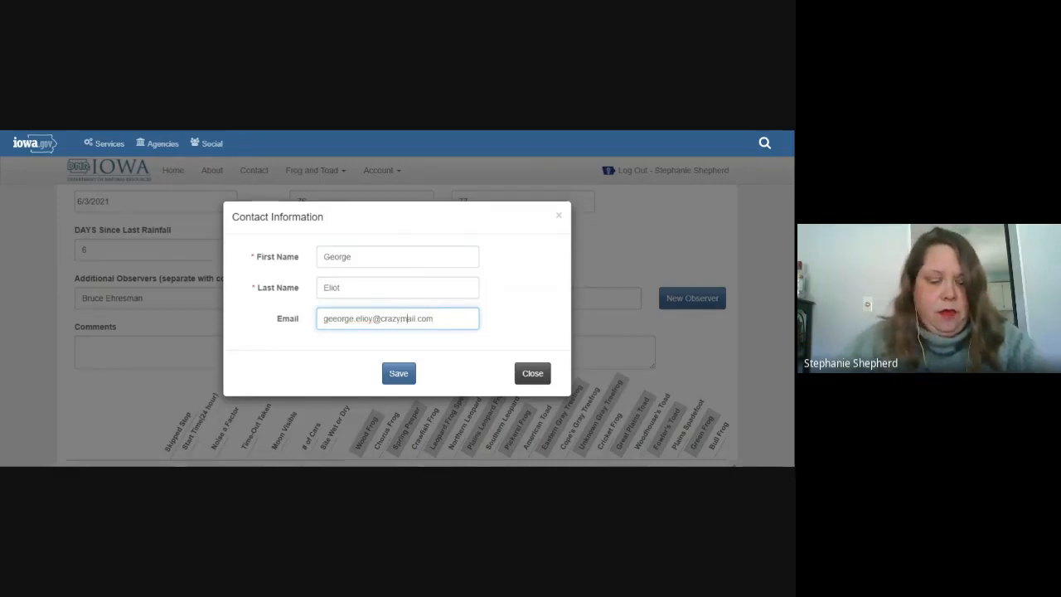
click(399, 374)
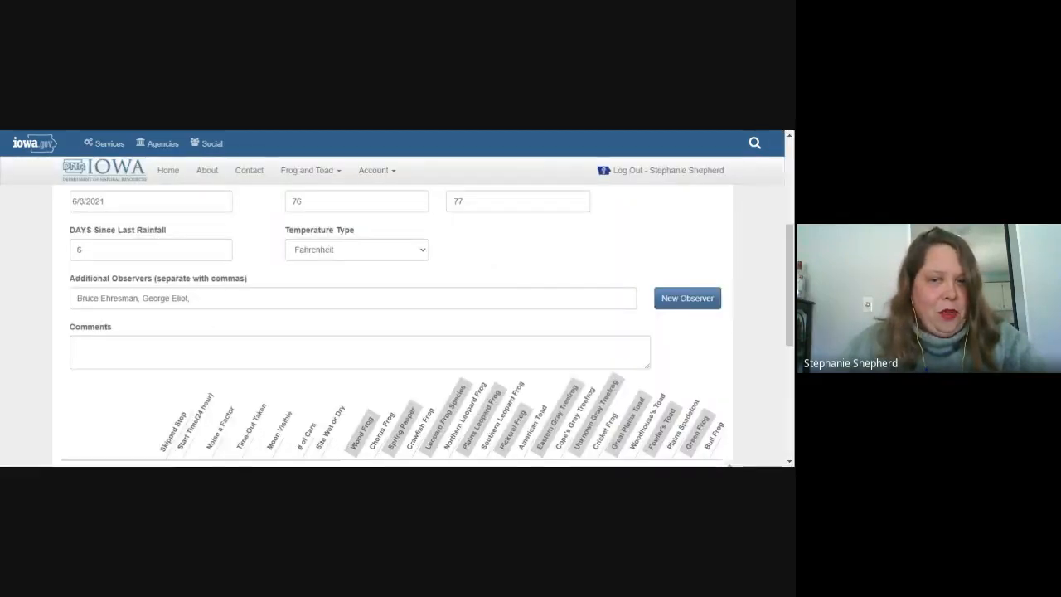
Step: Clear the Additional Observers field and enter the comment 'It was a great night'
drag(192, 298, 61, 311)
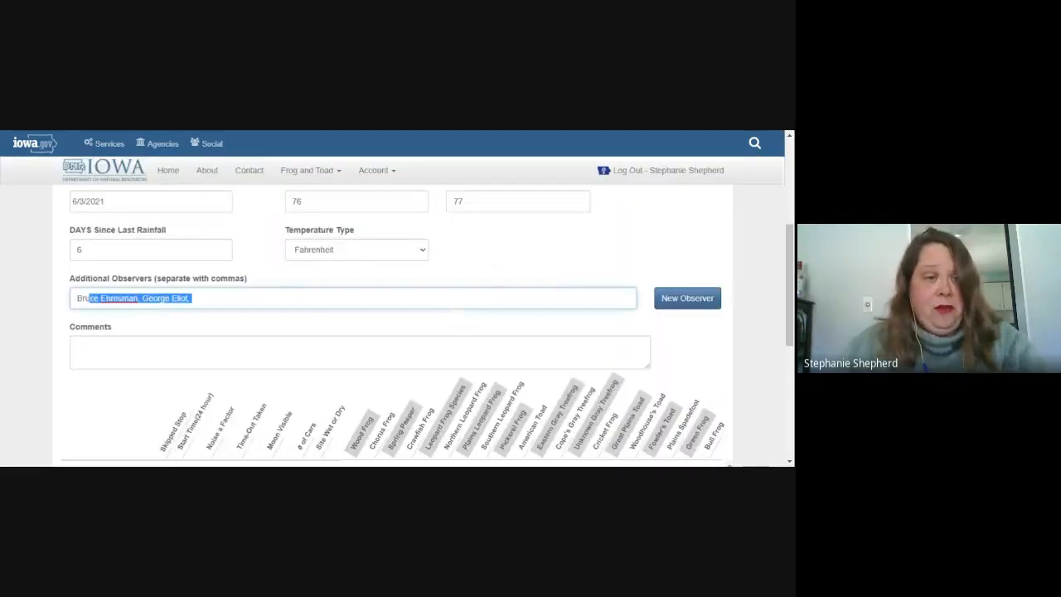
key(BackSpace)
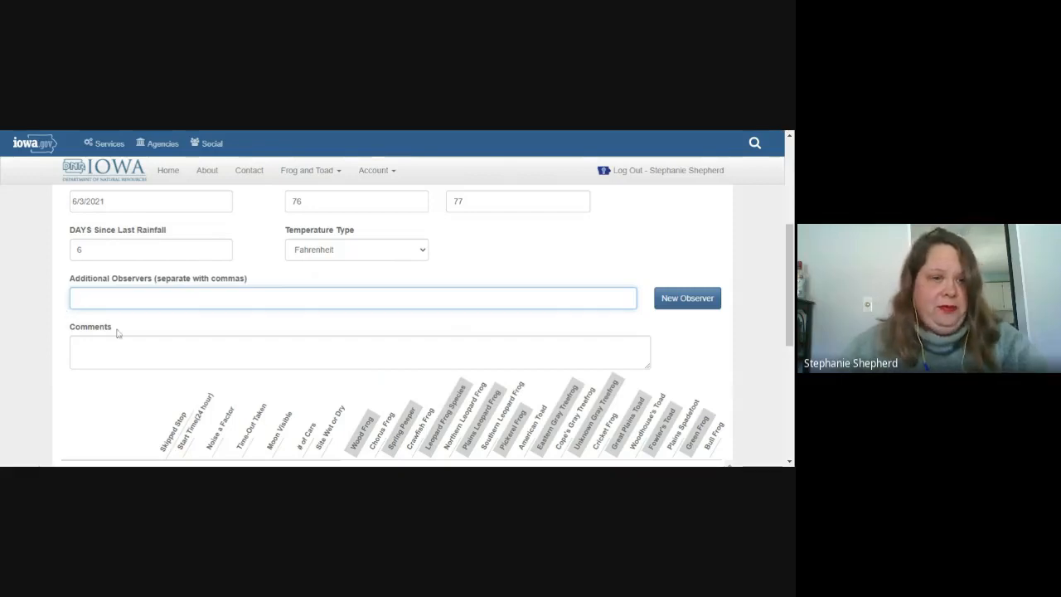
click(77, 346)
scroll(192, 358, down, 2)
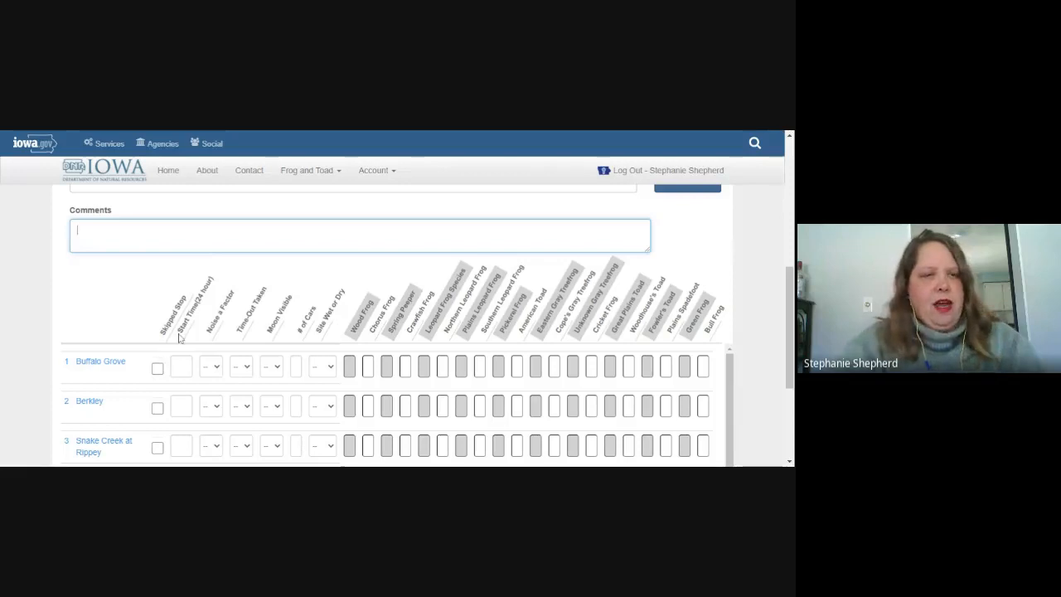
text(k:)
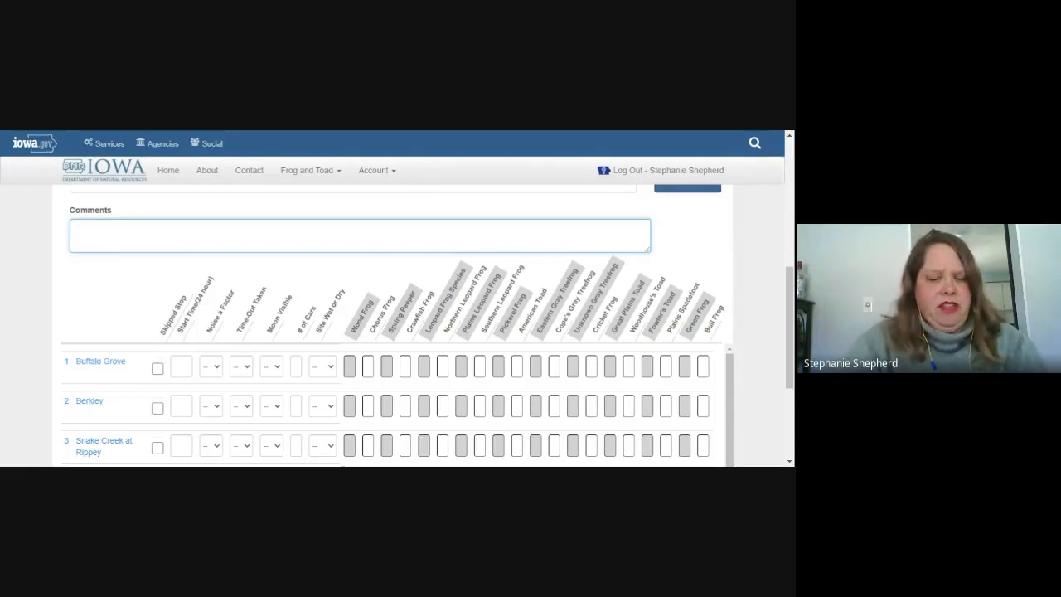
text(it was )
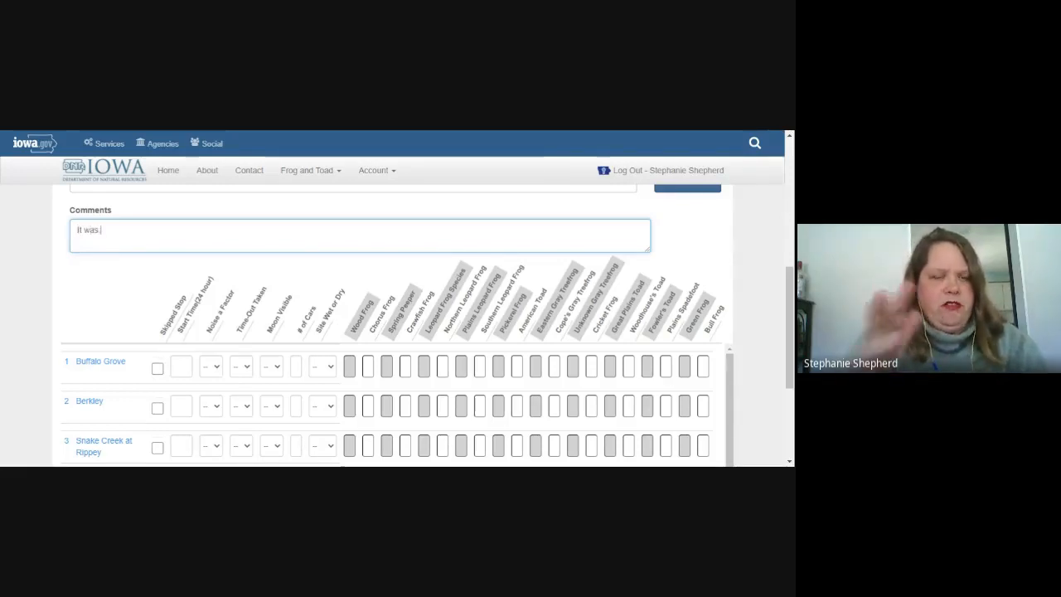
text(a great night)
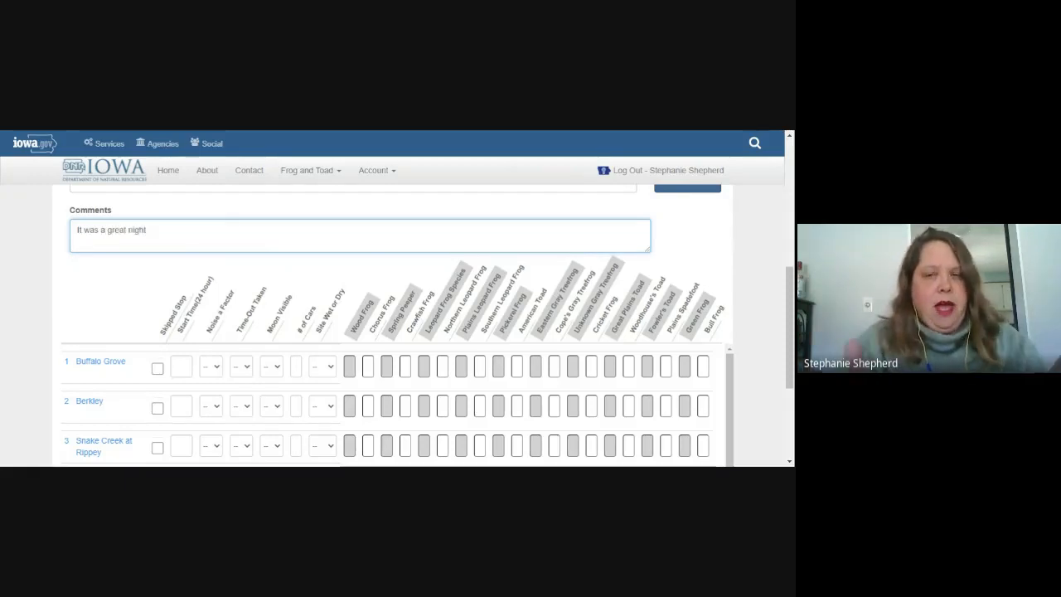
scroll(229, 319, up, 3)
scroll(245, 309, up, 1)
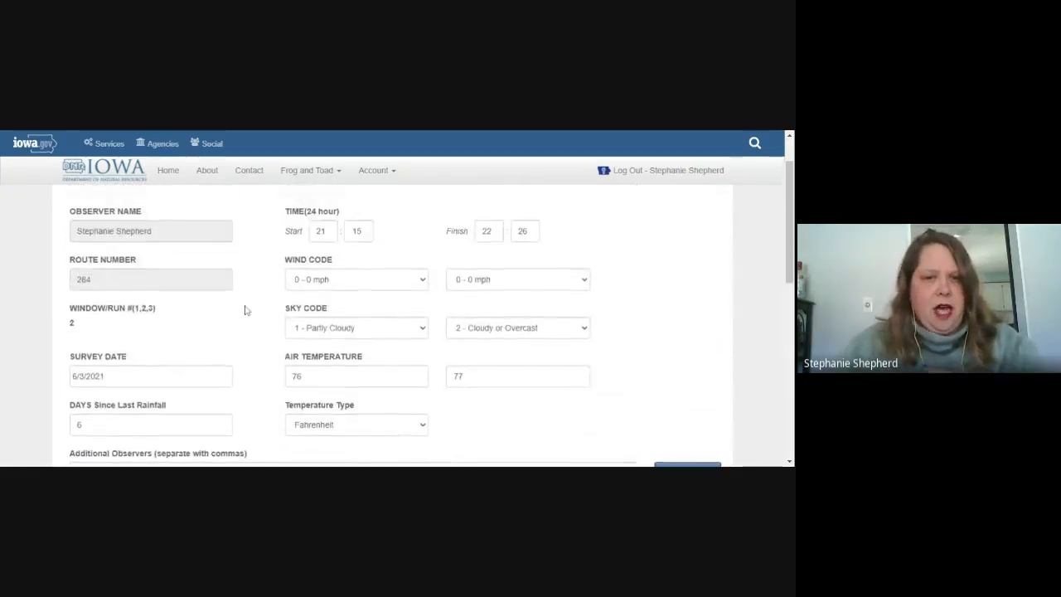
scroll(303, 358, down, 2)
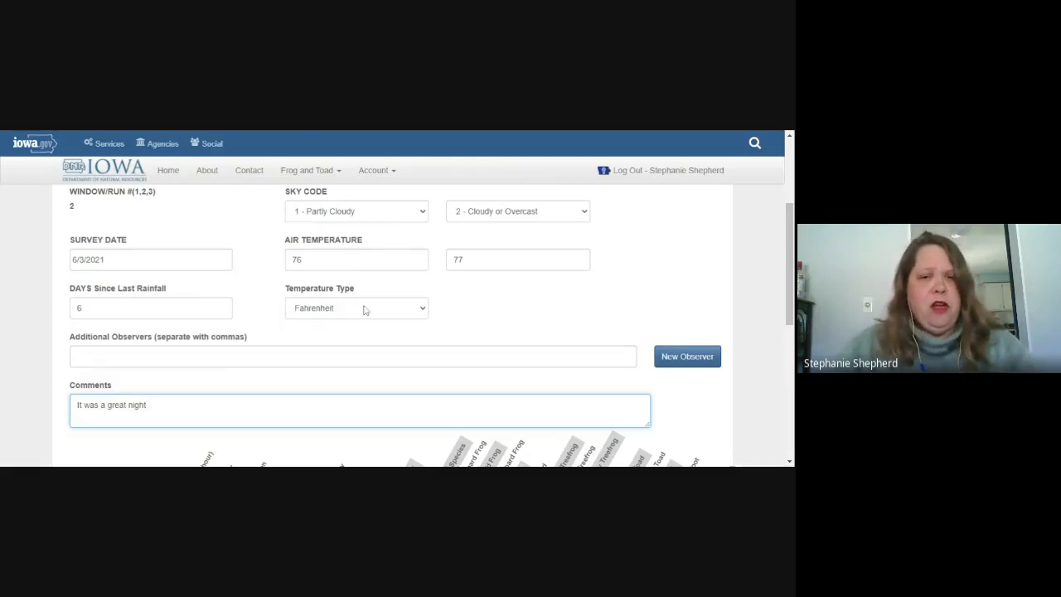
scroll(364, 310, down, 10)
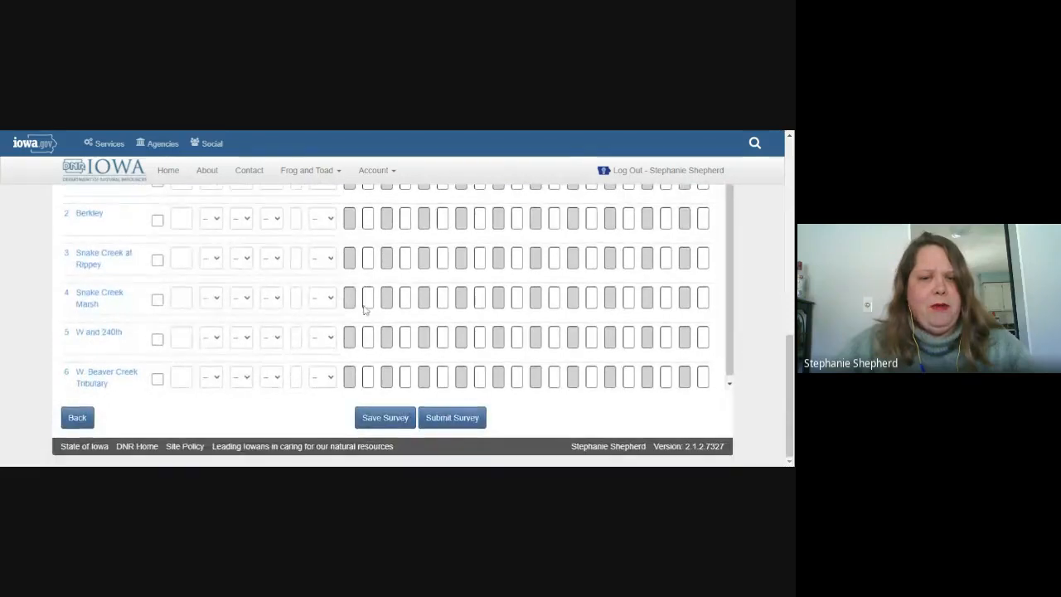
Step: Save the run 2 survey anyway, accepting the incomplete-stop validation warning
click(384, 419)
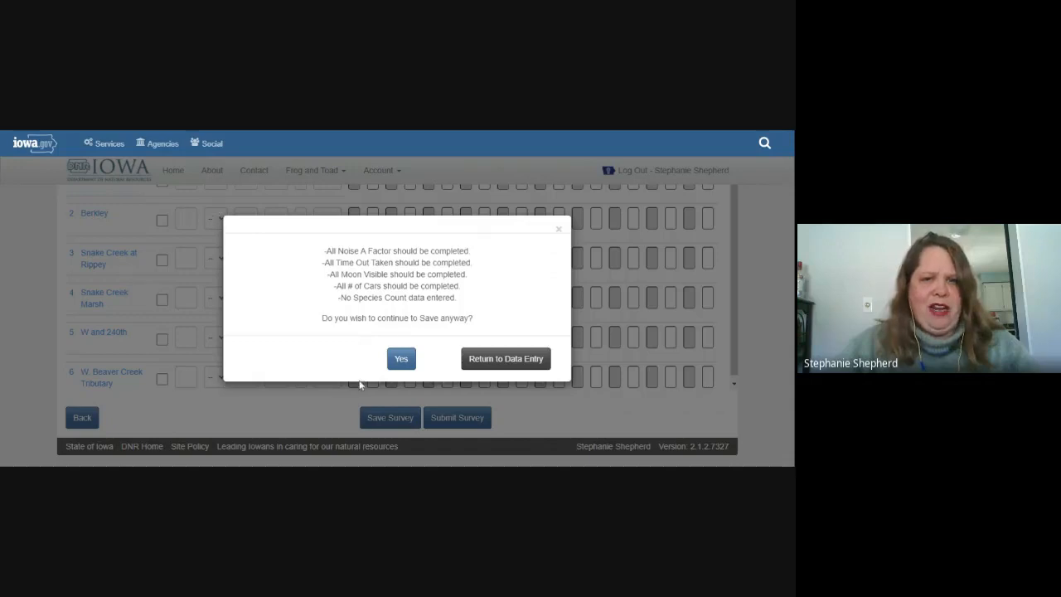
click(401, 358)
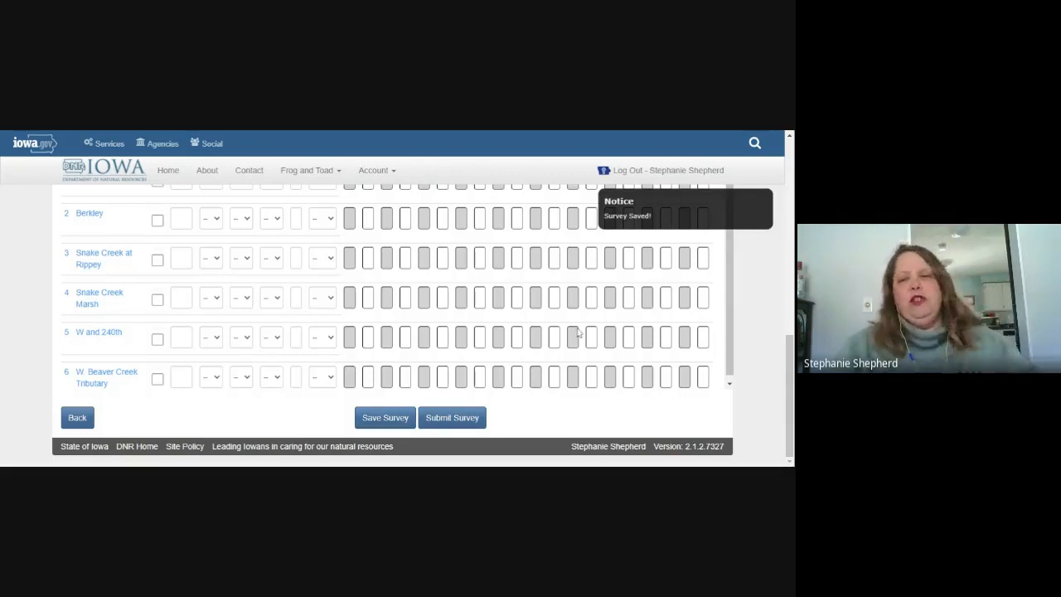
scroll(398, 348, up, 1)
scroll(398, 348, up, 5)
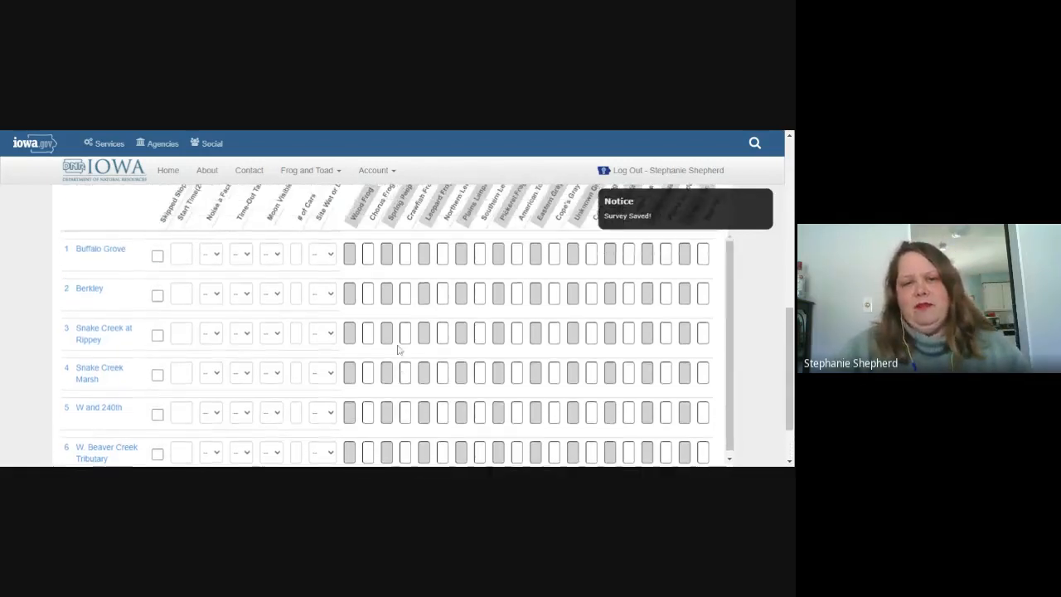
scroll(397, 350, up, 2)
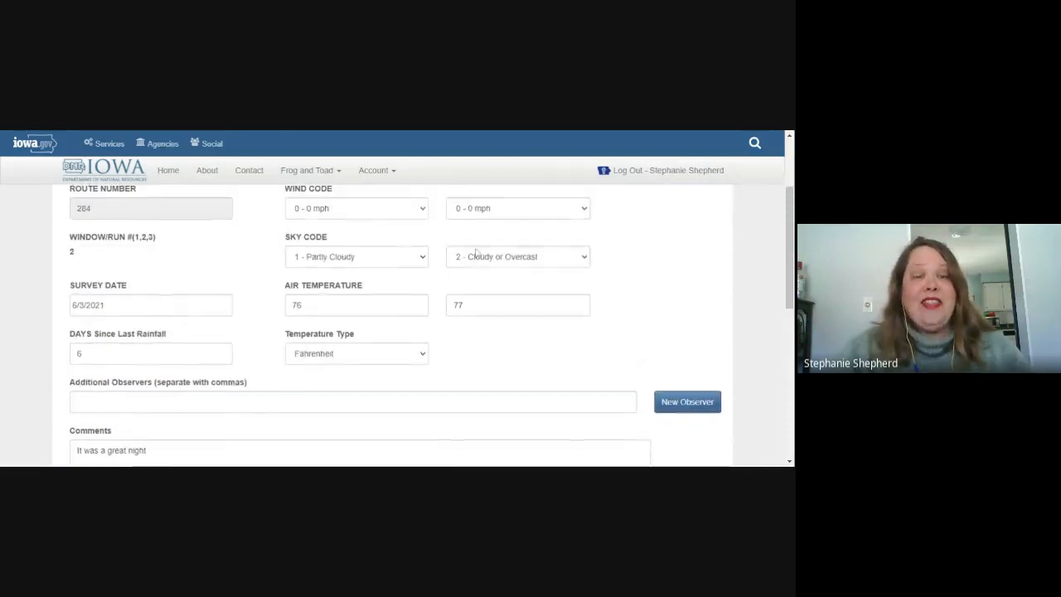
scroll(482, 333, down, 4)
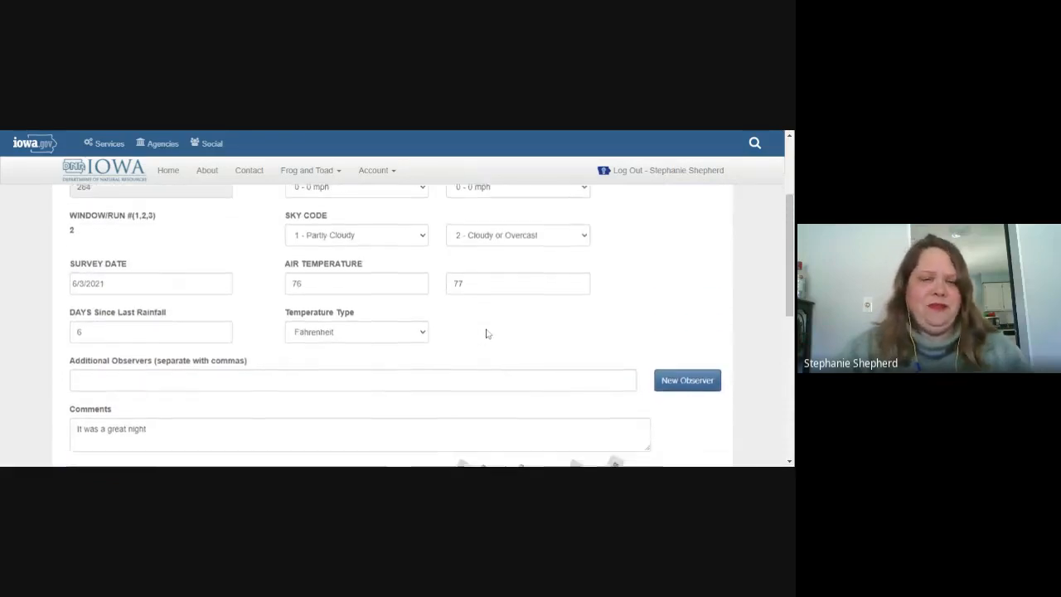
scroll(481, 335, down, 1)
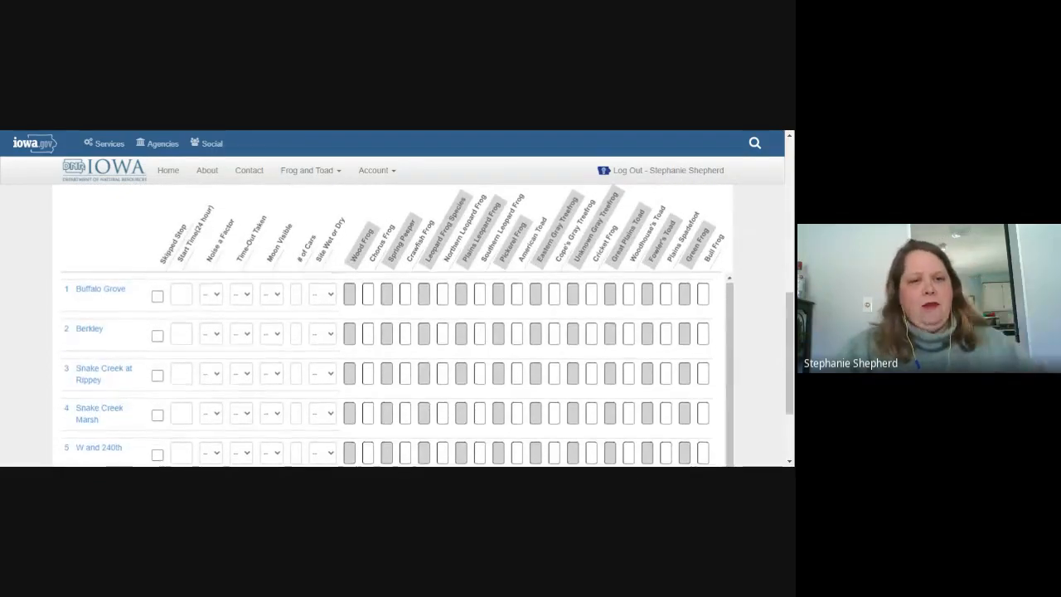
scroll(340, 323, up, 1)
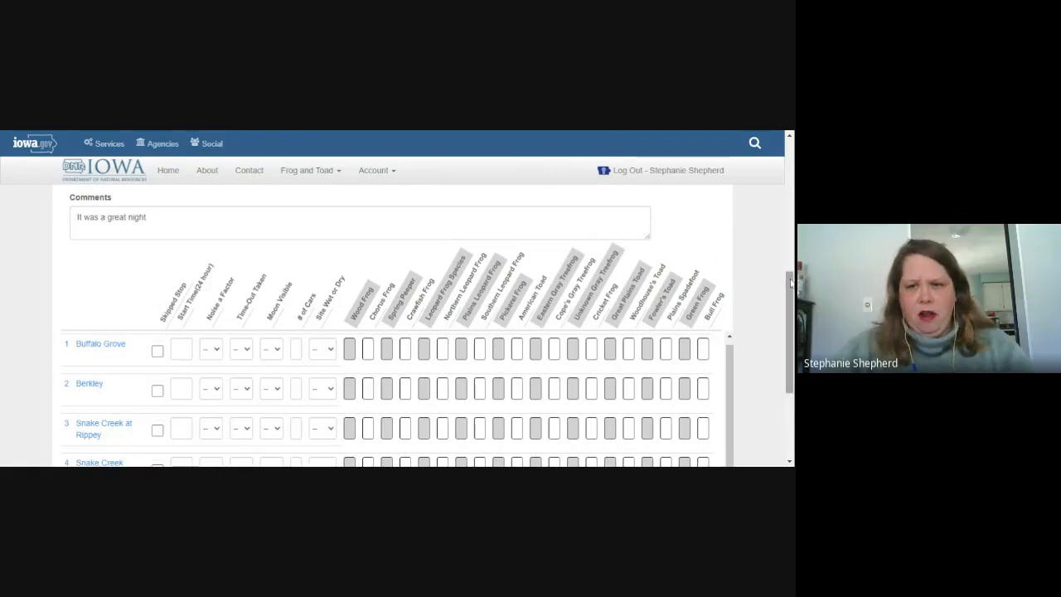
scroll(789, 331, down, 1)
drag(791, 304, 792, 315)
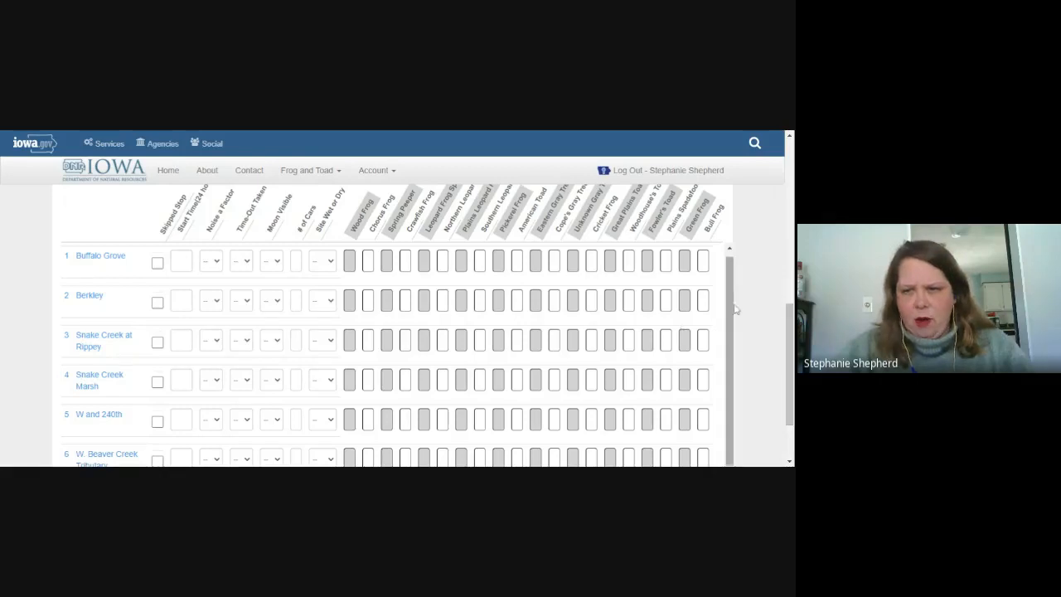
scroll(734, 307, up, 1)
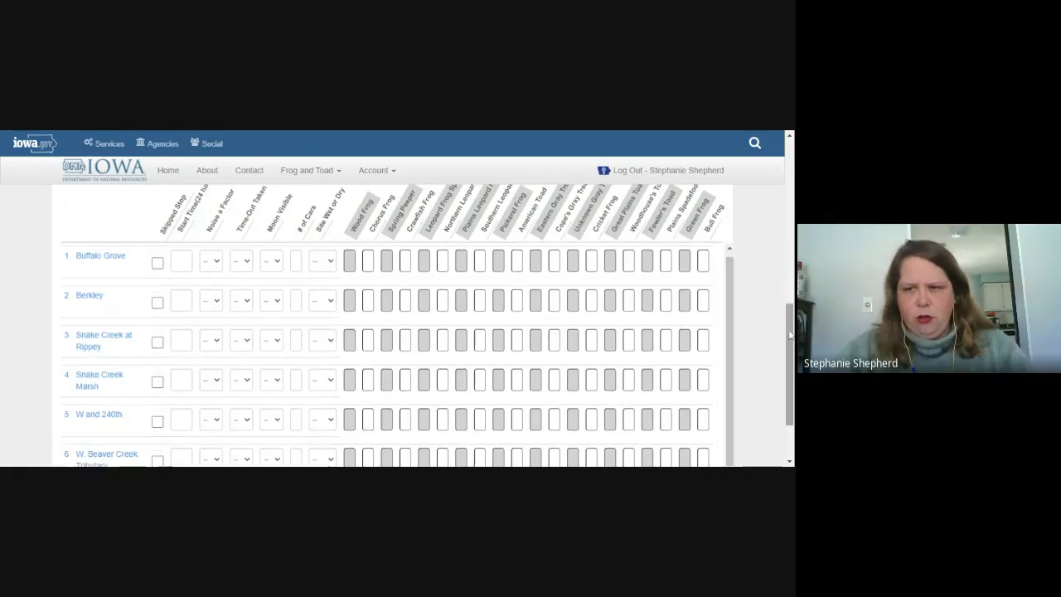
mouse_move(791, 336)
mouse_down()
mouse_move(791, 147)
mouse_move(791, 307)
mouse_up()
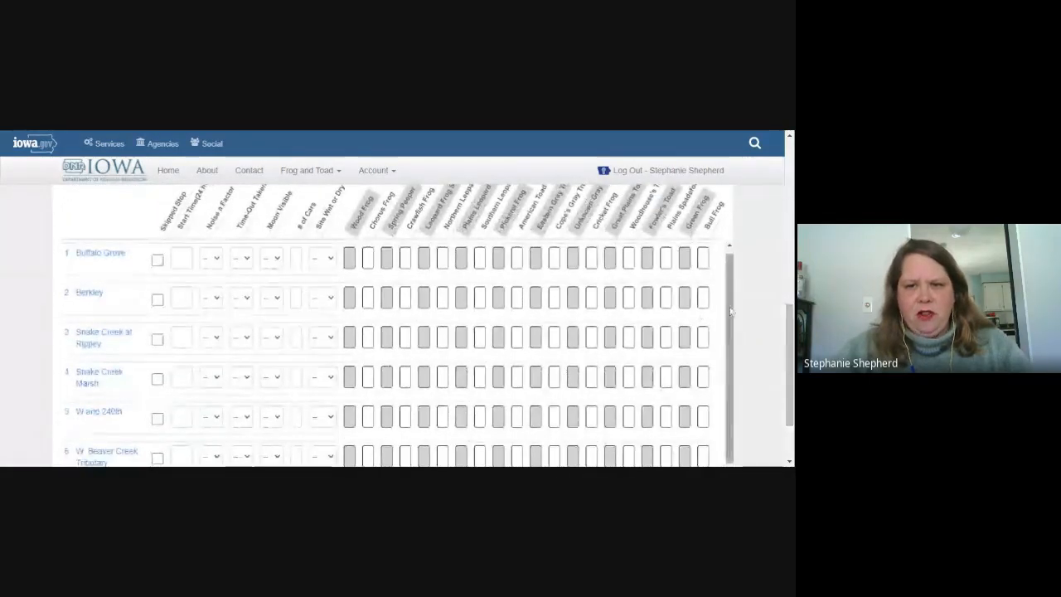
drag(706, 350, 707, 308)
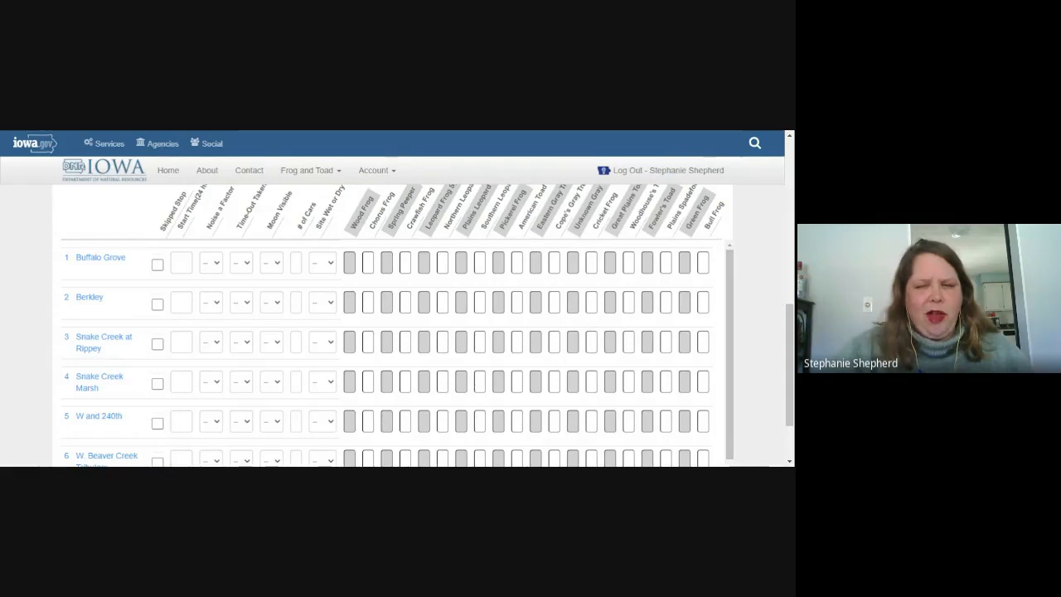
Step: Tick Skipped Stop for Buffalo Grove, stop 1 of the run 2 survey
scroll(398, 331, up, 2)
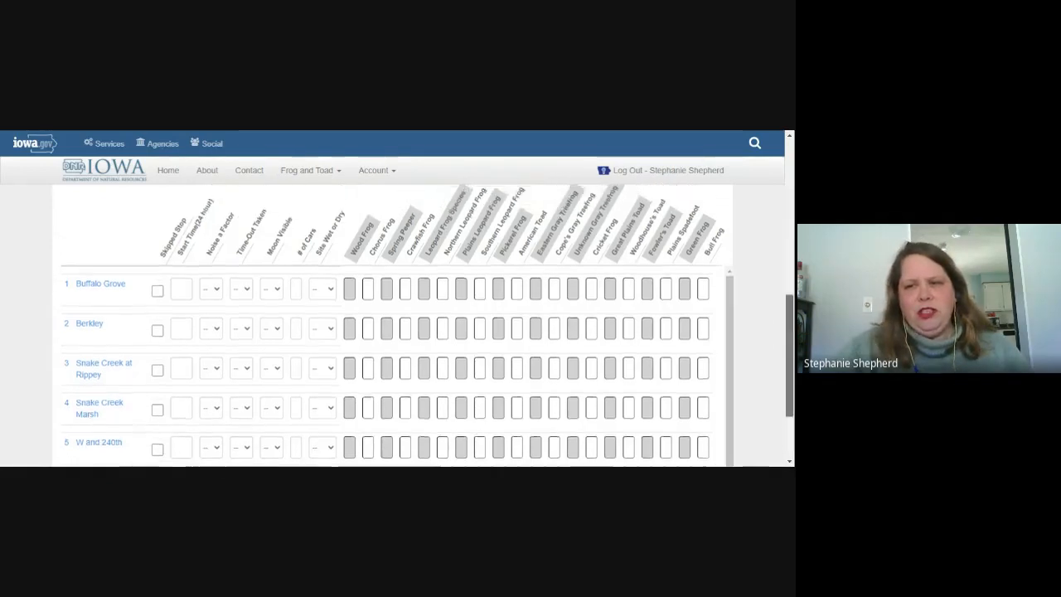
scroll(398, 331, down, 2)
scroll(398, 331, down, 1)
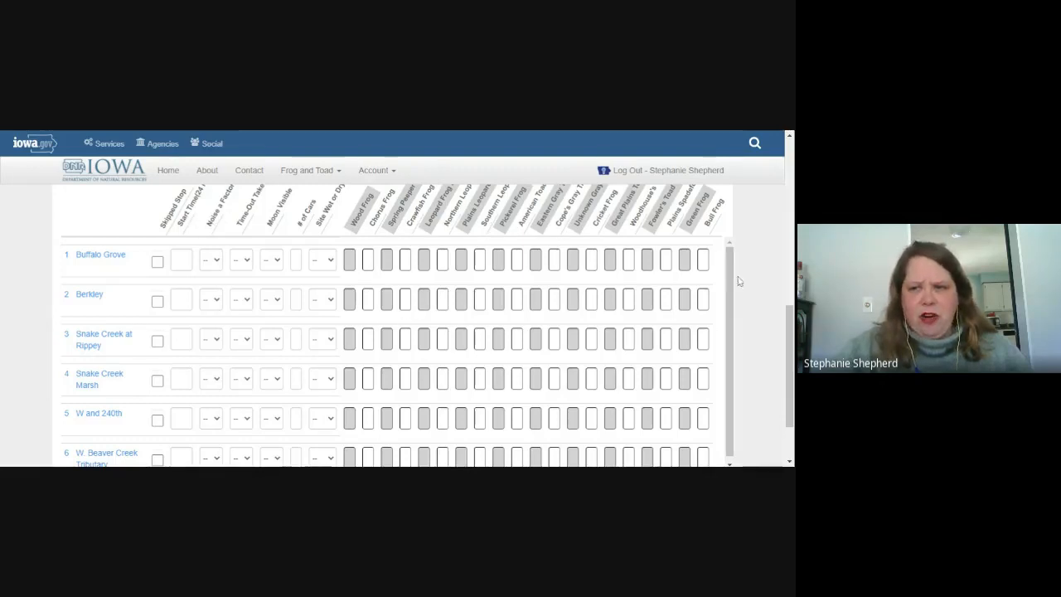
scroll(731, 280, down, 1)
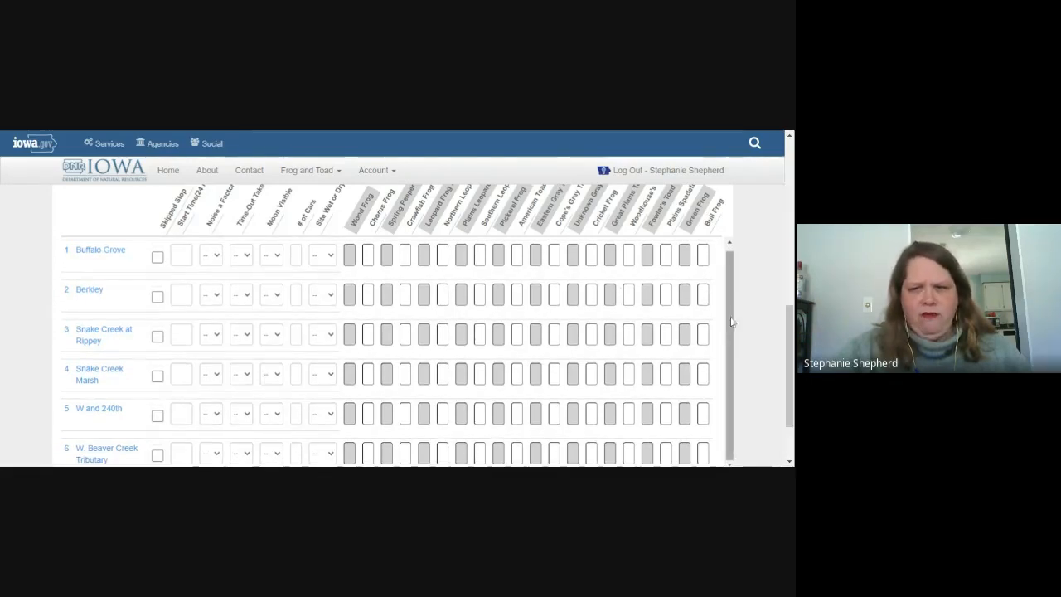
scroll(731, 331, up, 1)
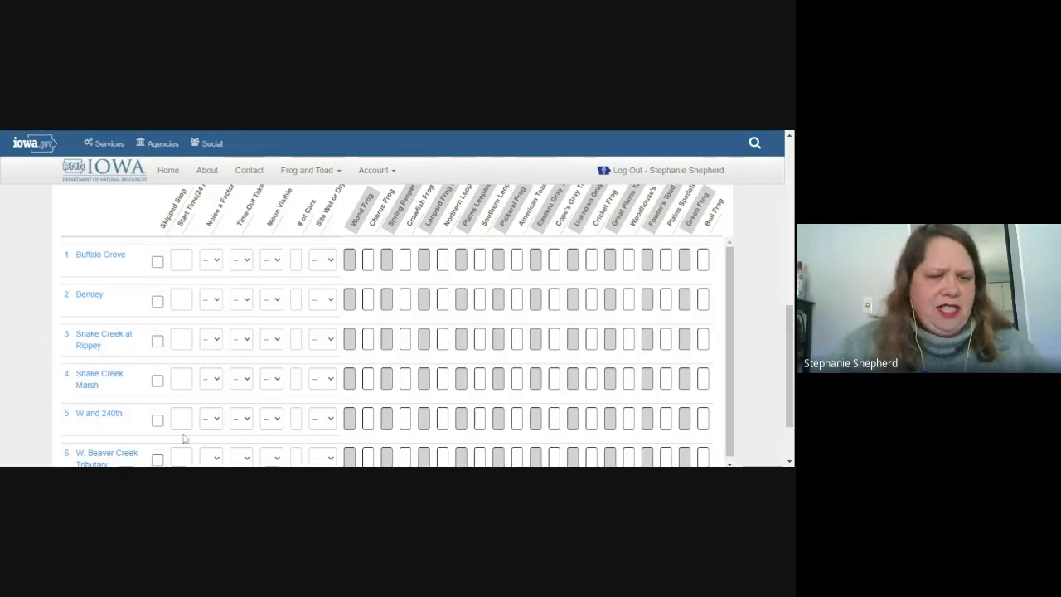
drag(187, 439, 169, 461)
click(119, 218)
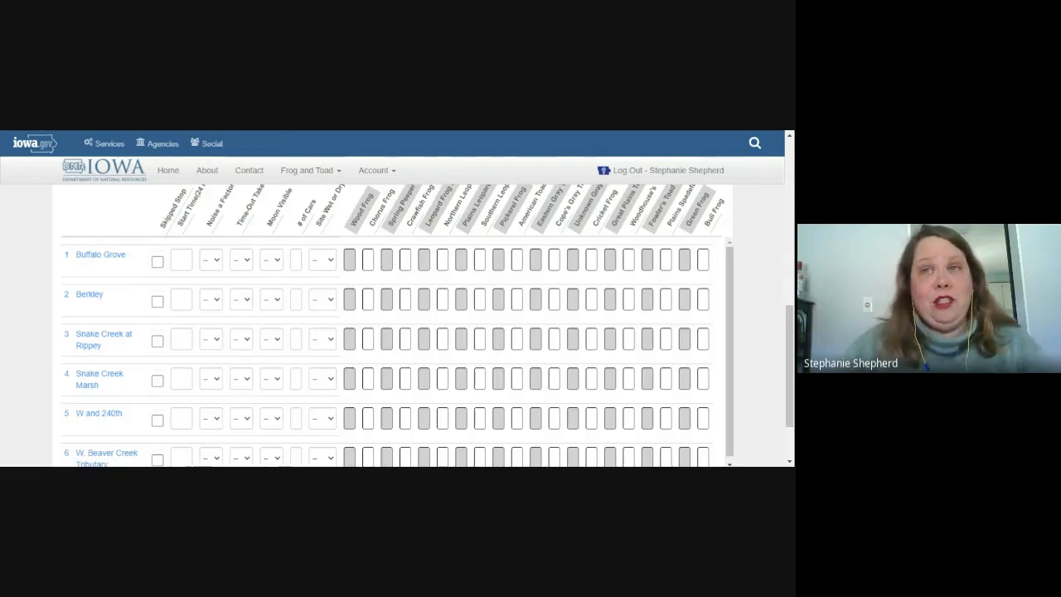
click(157, 262)
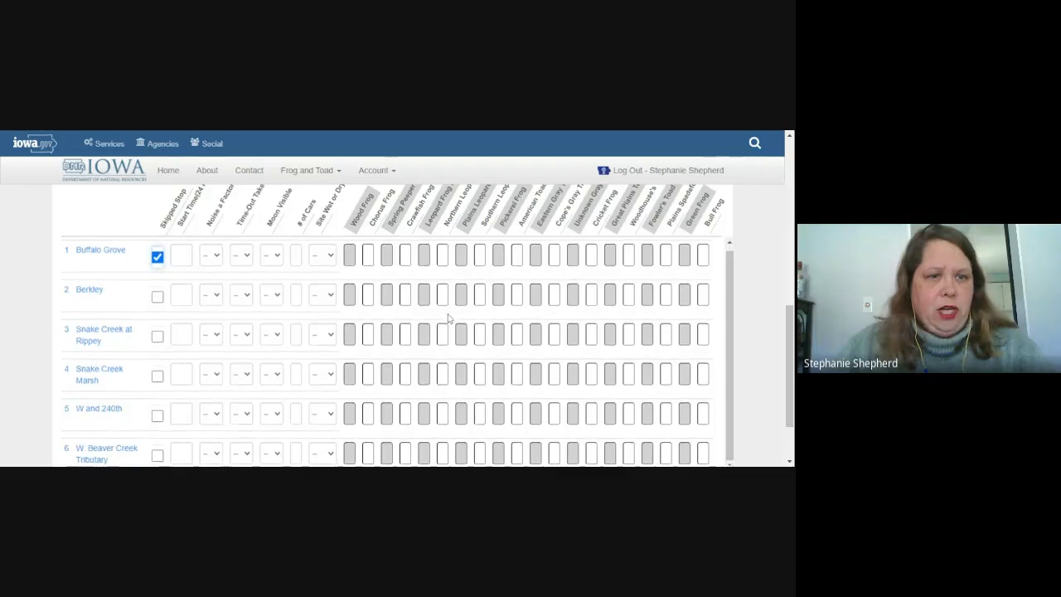
scroll(448, 318, down, 1)
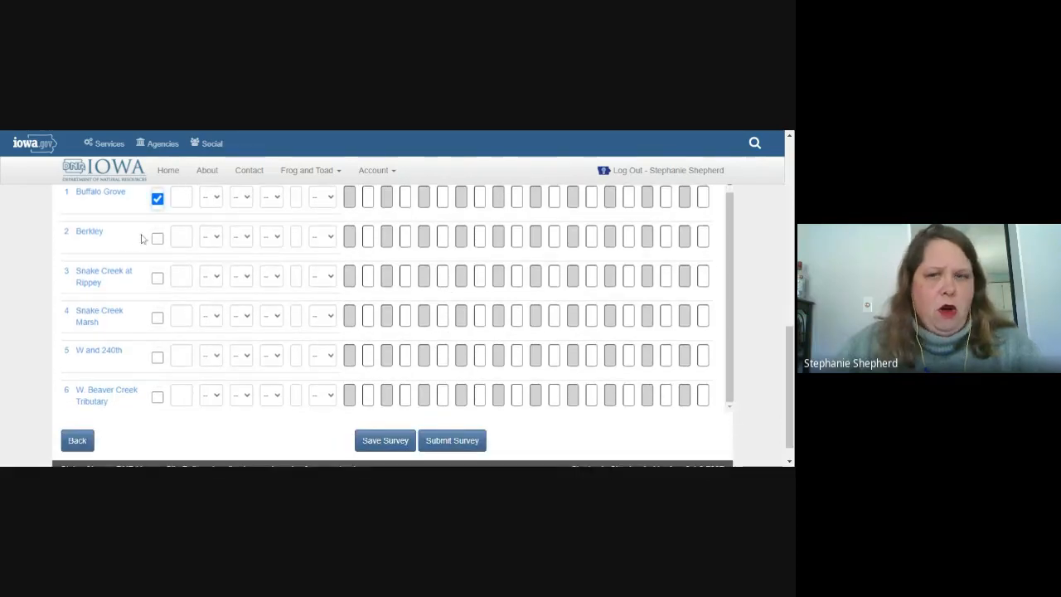
scroll(213, 268, up, 1)
scroll(307, 268, up, 1)
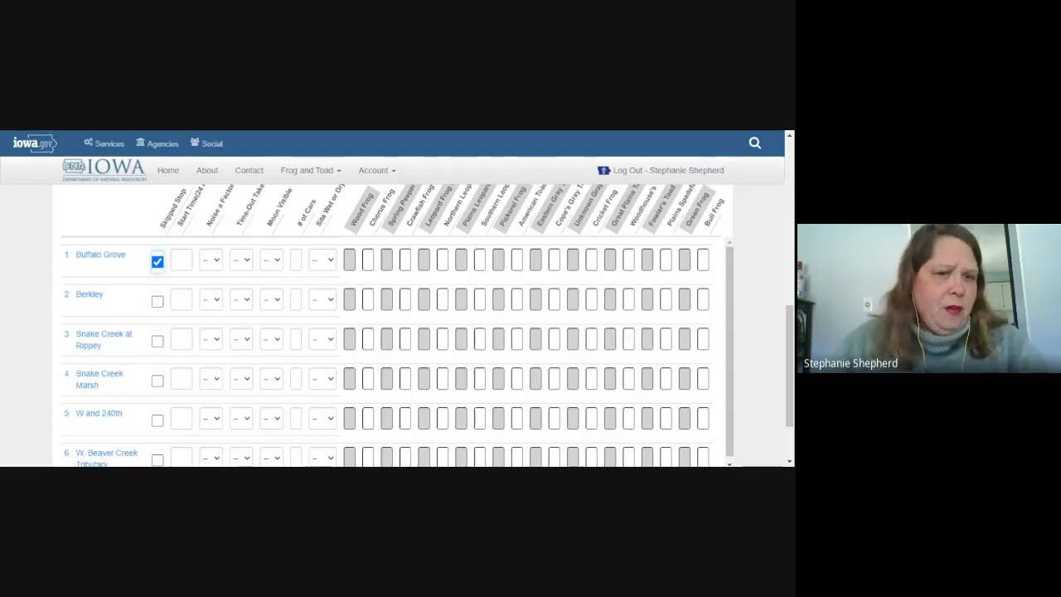
Step: Give Berkley start 21:32, noise No, time-out No, moon Yes, 0 cars, and Wet
click(182, 299)
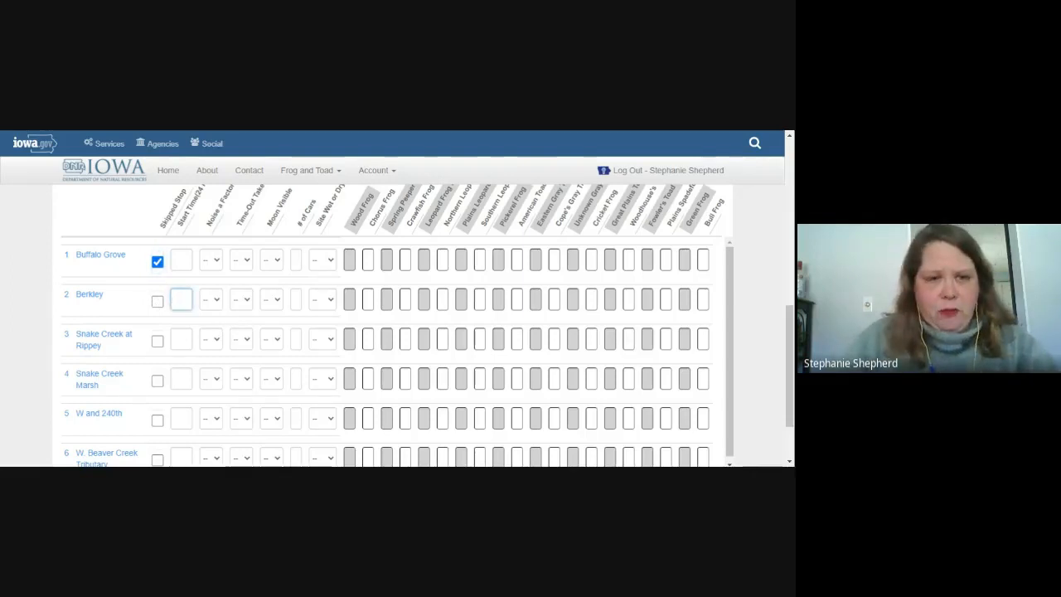
text(21:)
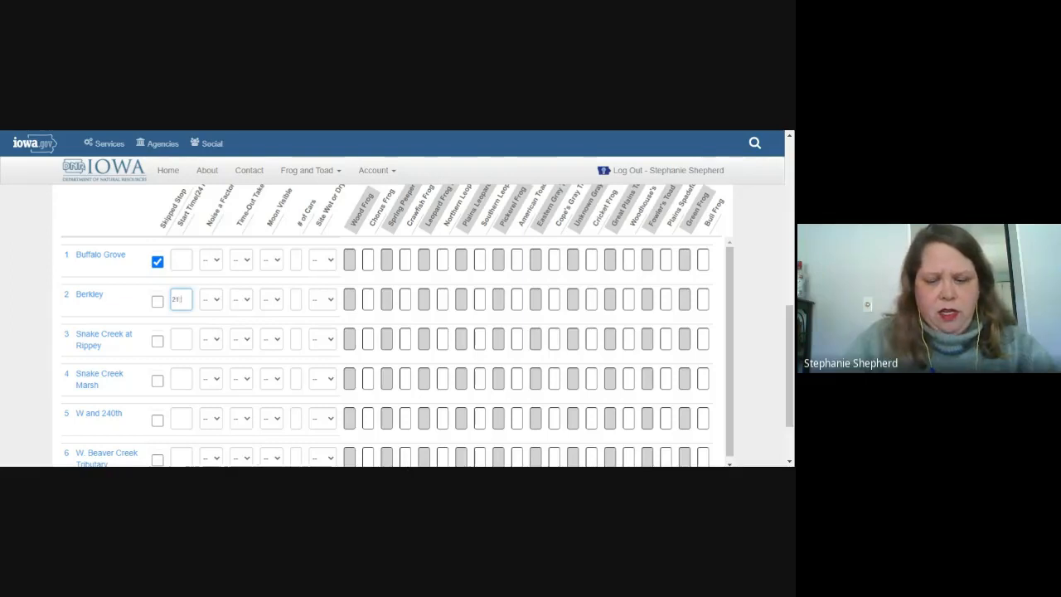
text(32)
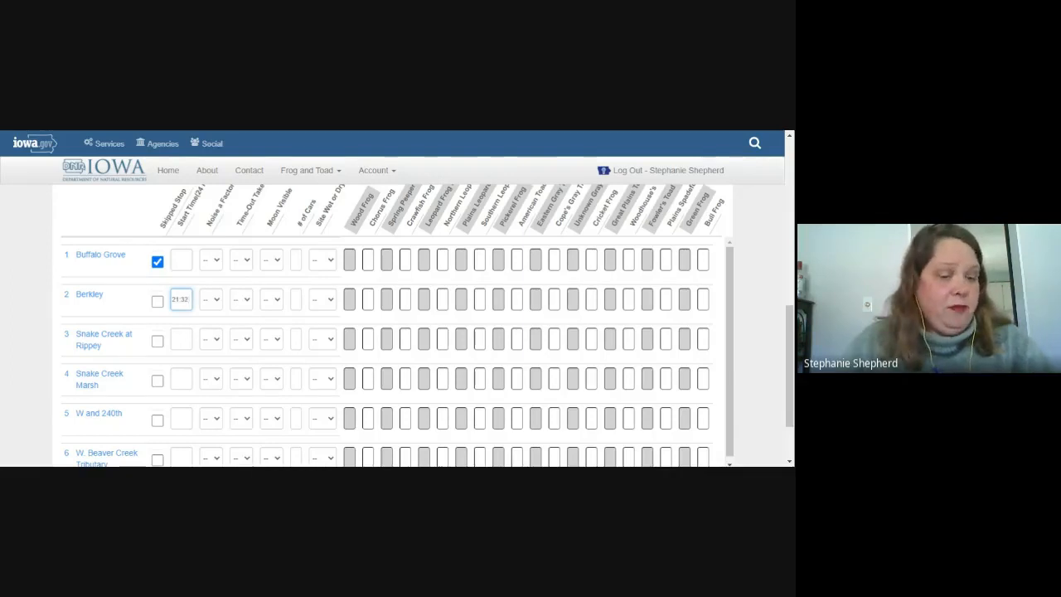
click(215, 302)
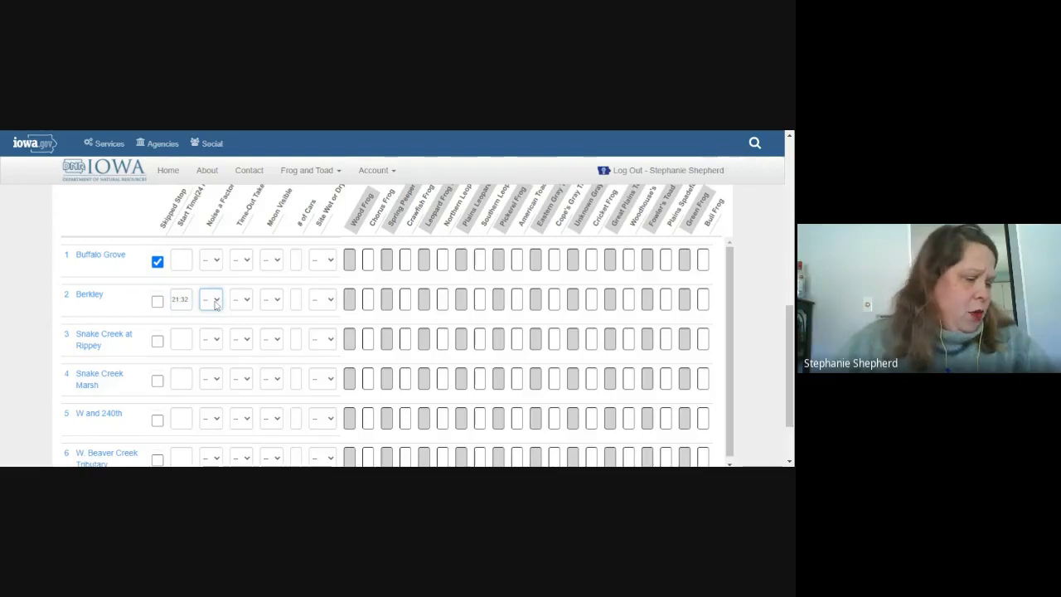
click(216, 321)
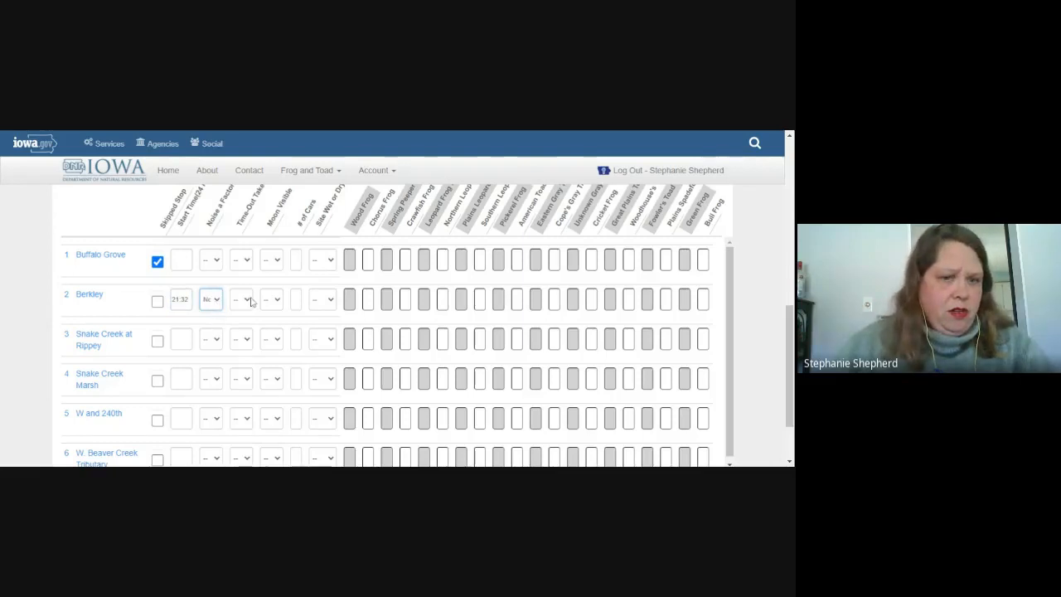
click(249, 301)
click(242, 327)
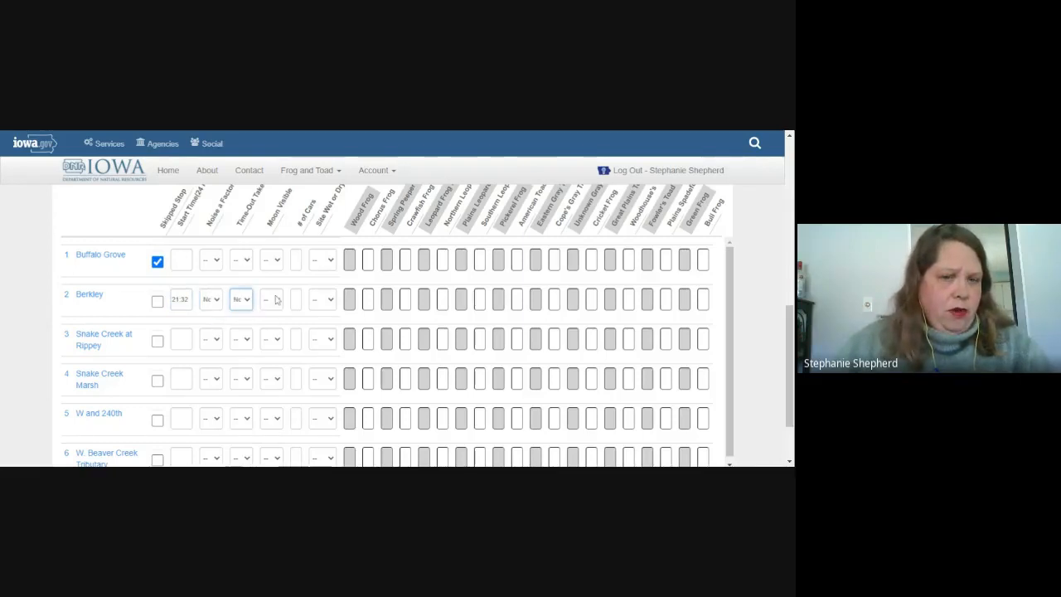
click(279, 304)
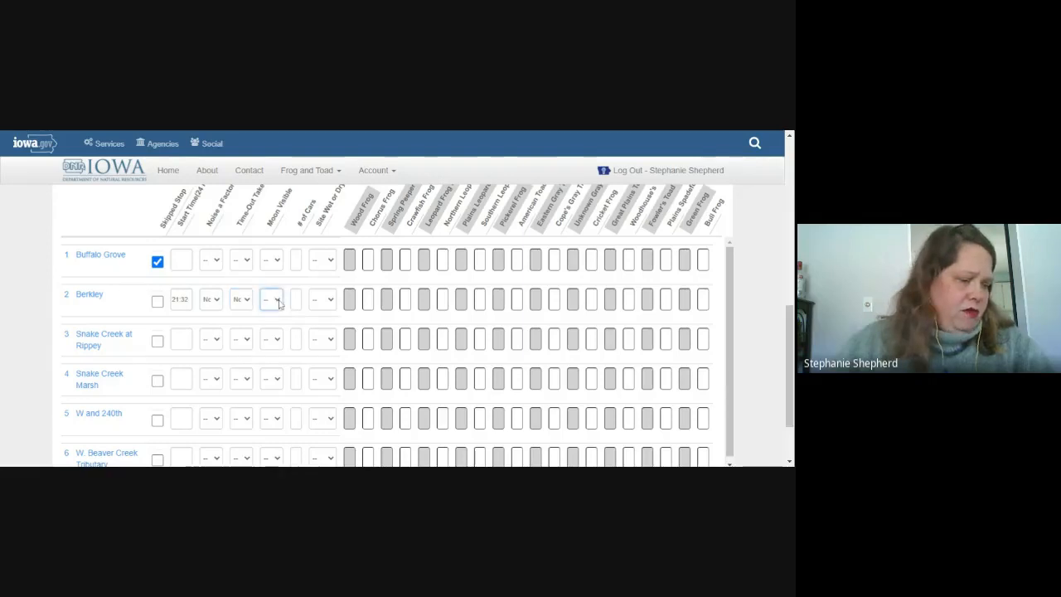
click(272, 315)
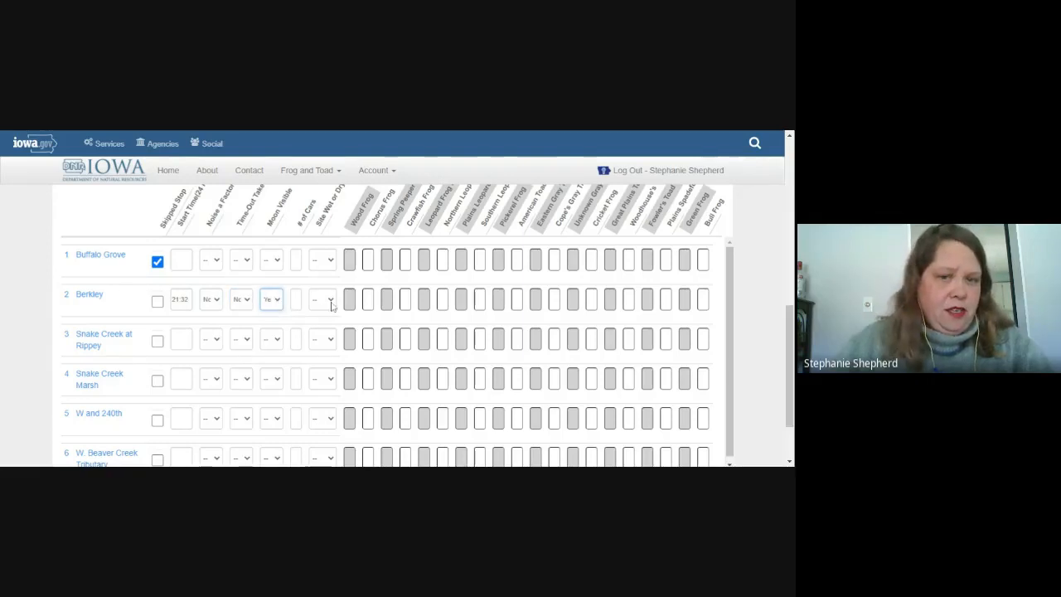
click(295, 305)
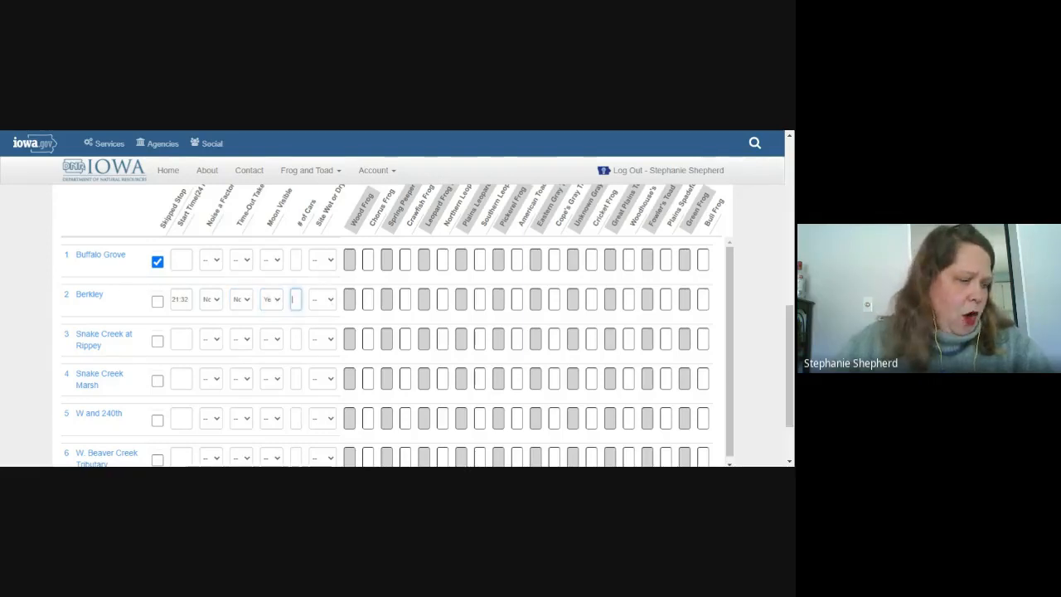
click(334, 309)
click(332, 318)
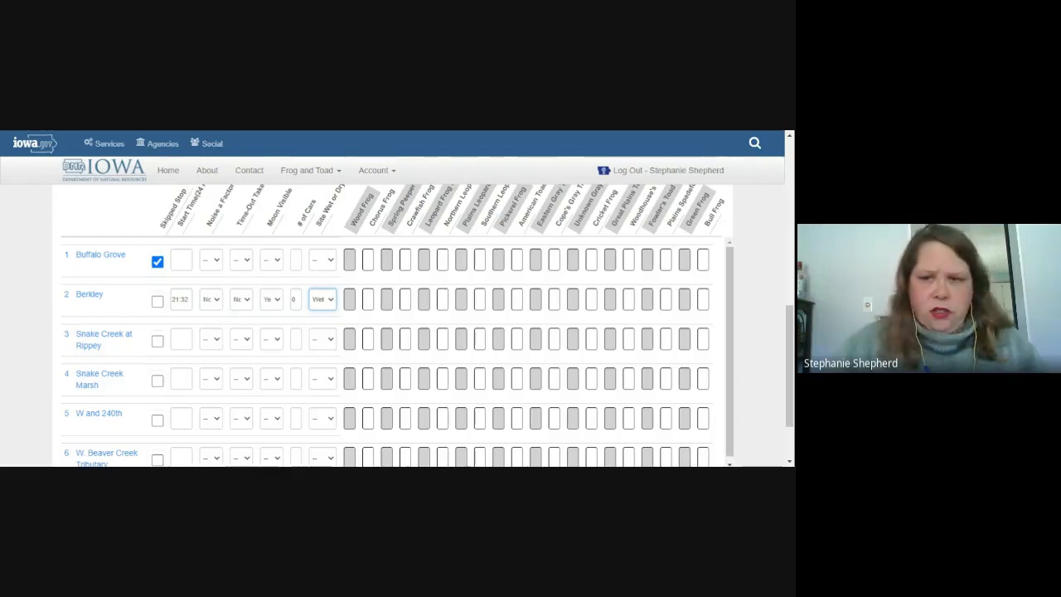
click(553, 259)
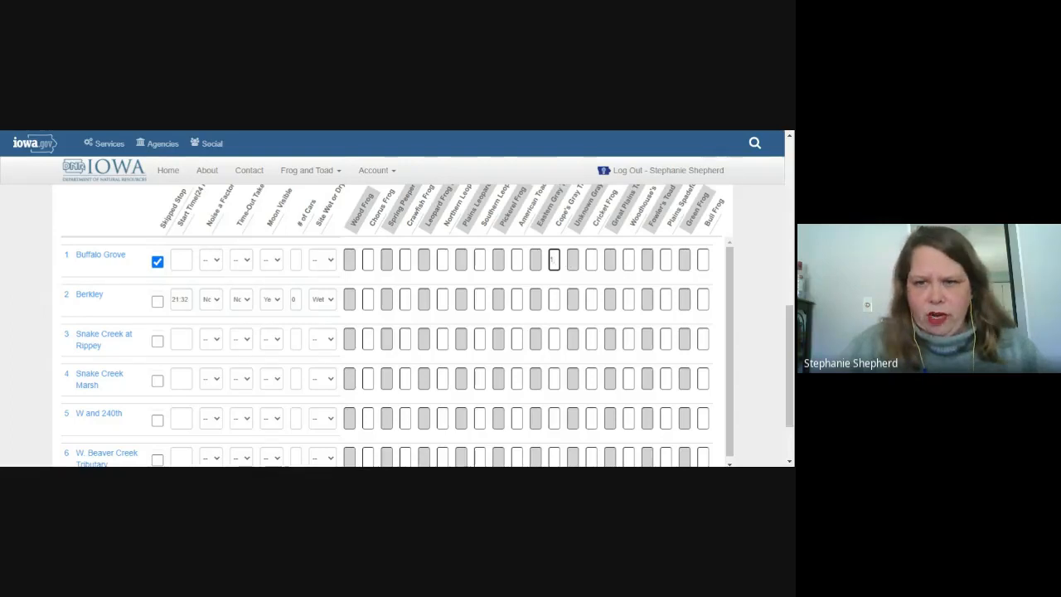
Step: Enter call code 1 for Cope's Gray and 3 for Cricket Frog in Berkley's row
key(Tab)
key(Tab)
text(3)
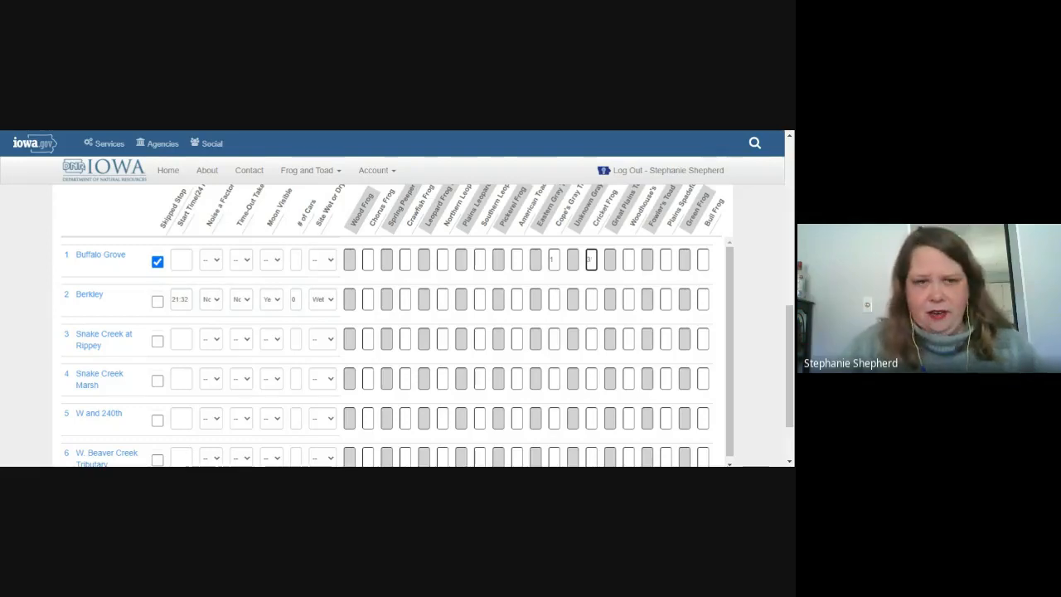
key(shift+Tab)
key(shift+Tab)
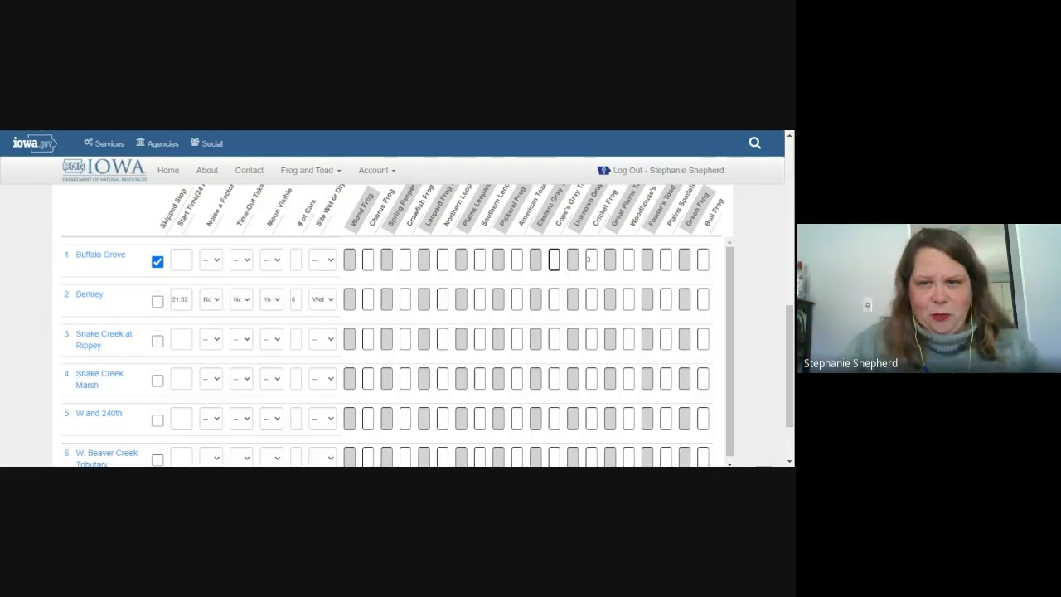
key(Tab)
key(Tab)
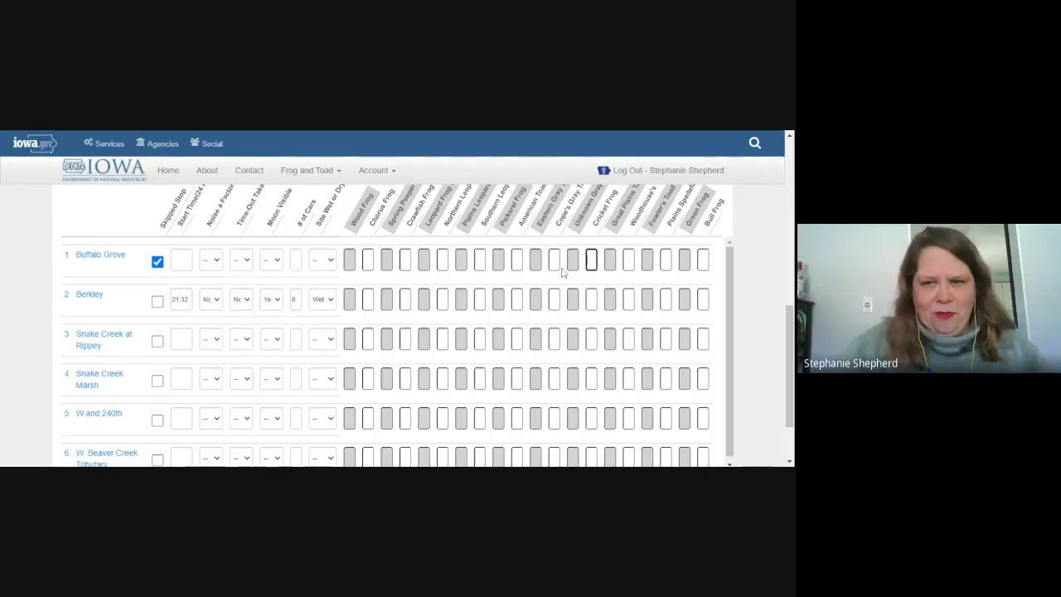
click(554, 299)
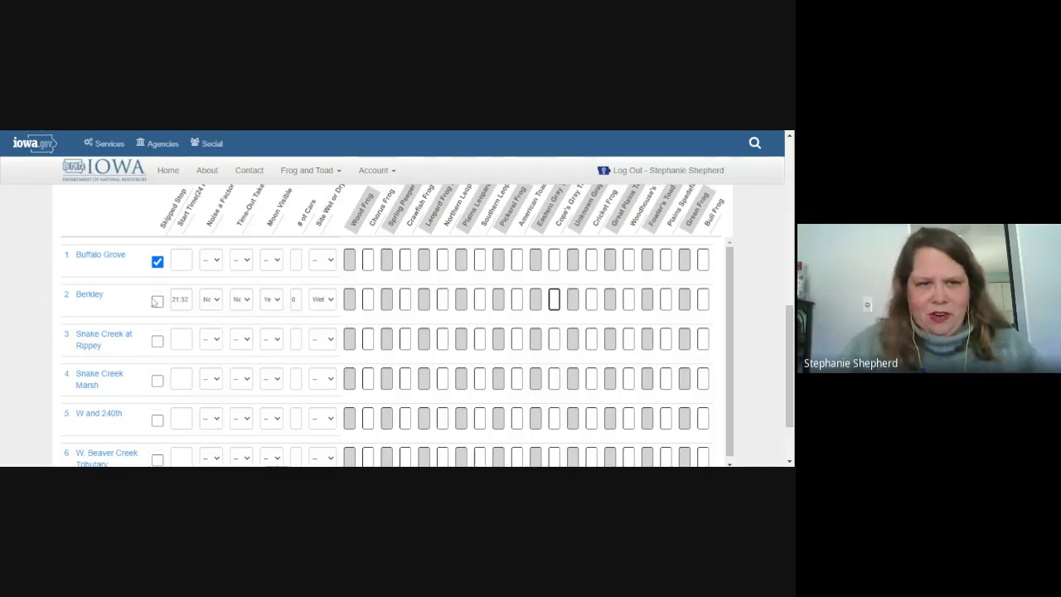
text(1)
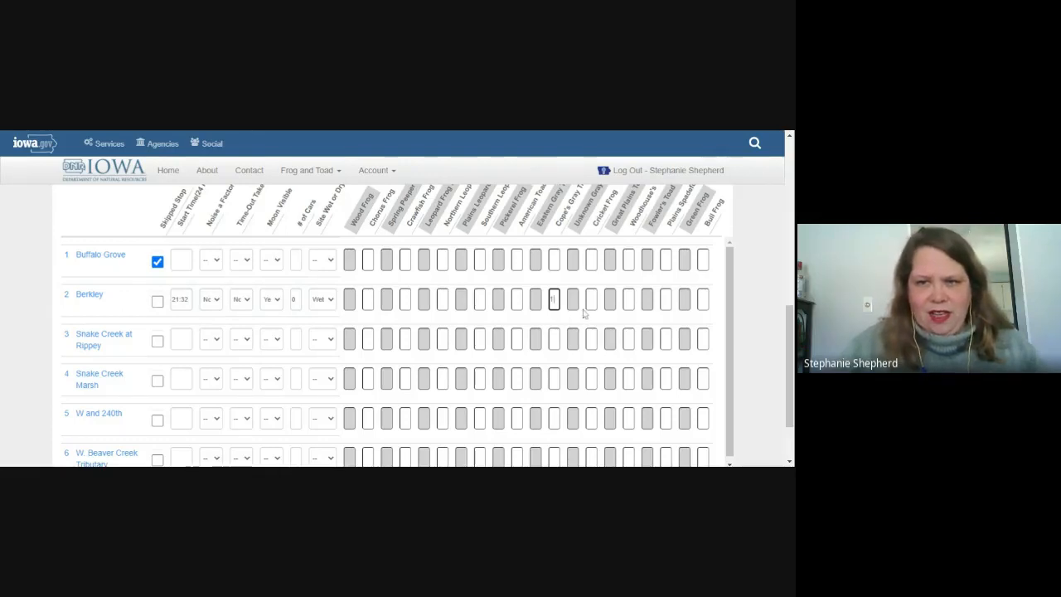
click(591, 300)
text(3)
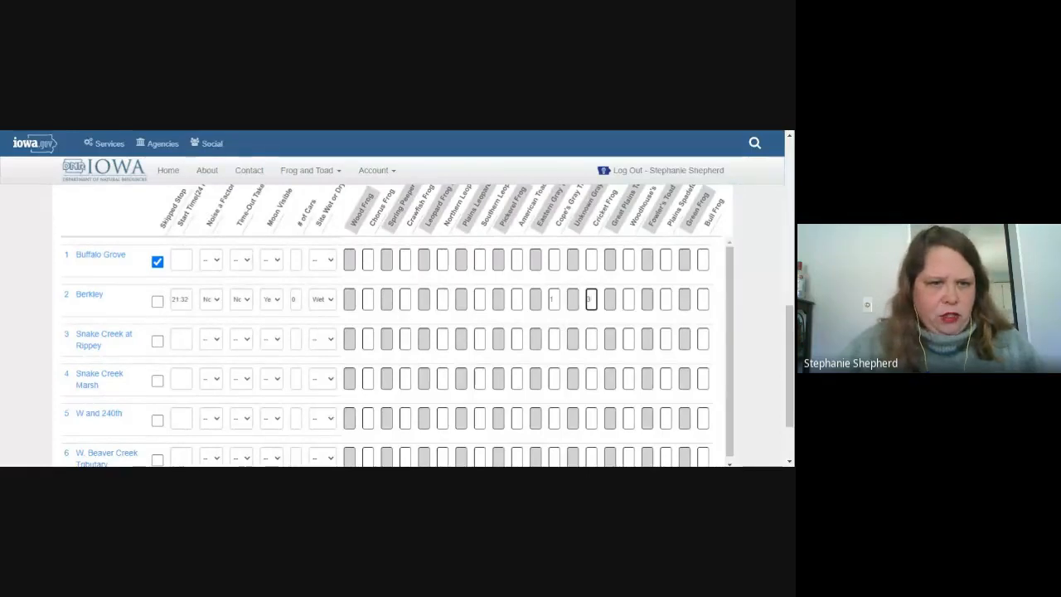
click(183, 340)
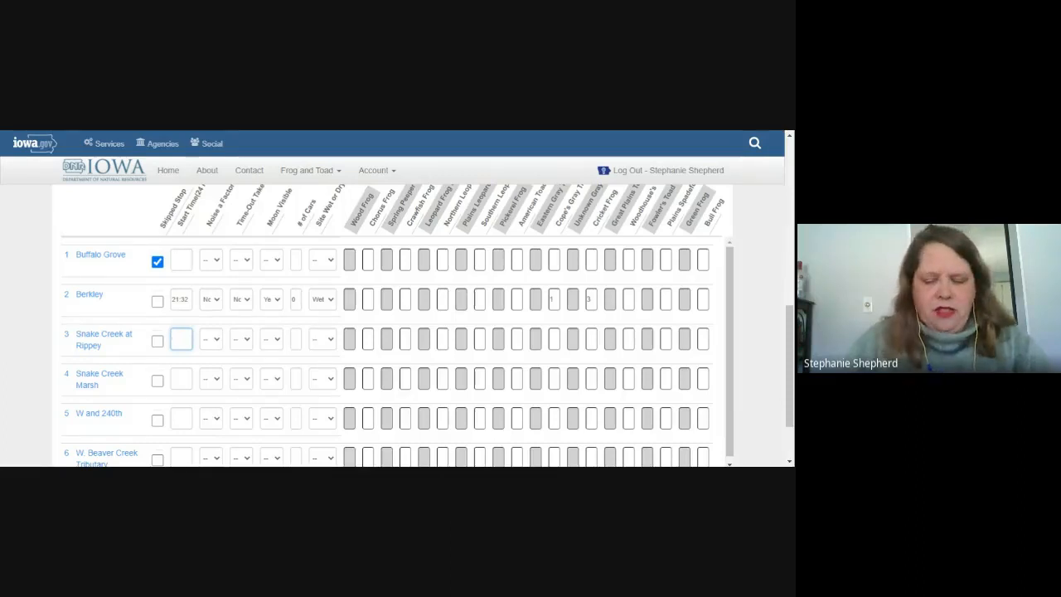
Step: Enter Snake Creek at Rippey's start 21:48, noise and time-out No, moon Yes, 0 cars, Wet
text(21)
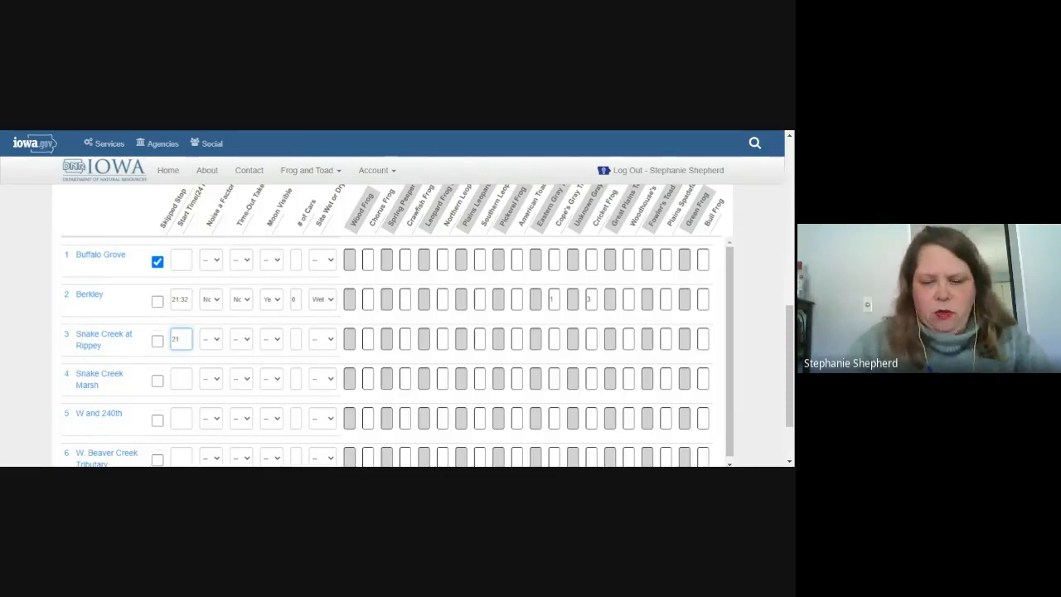
text(:48)
key(Tab)
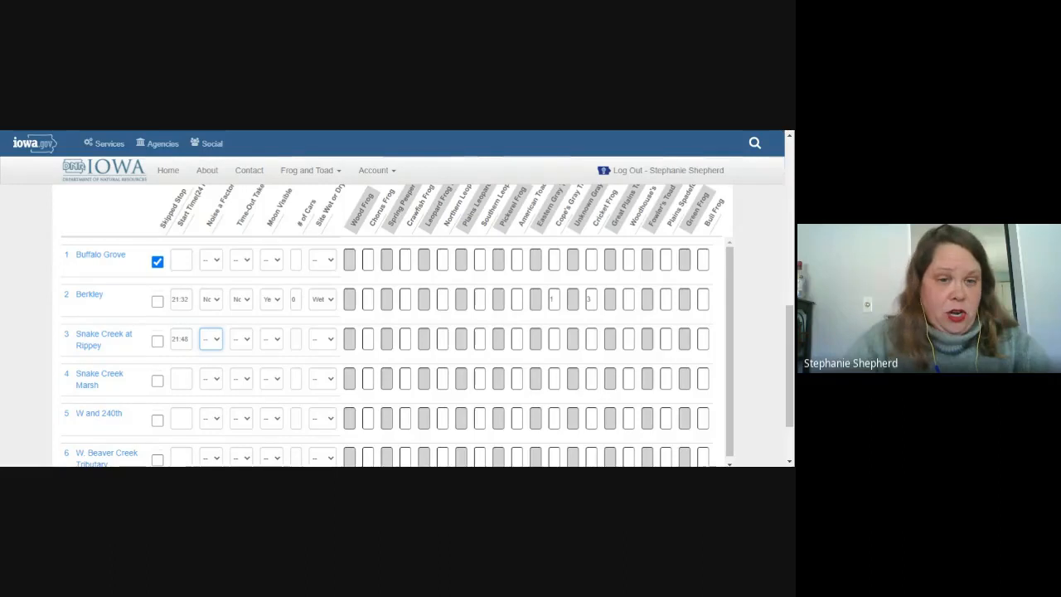
key(n)
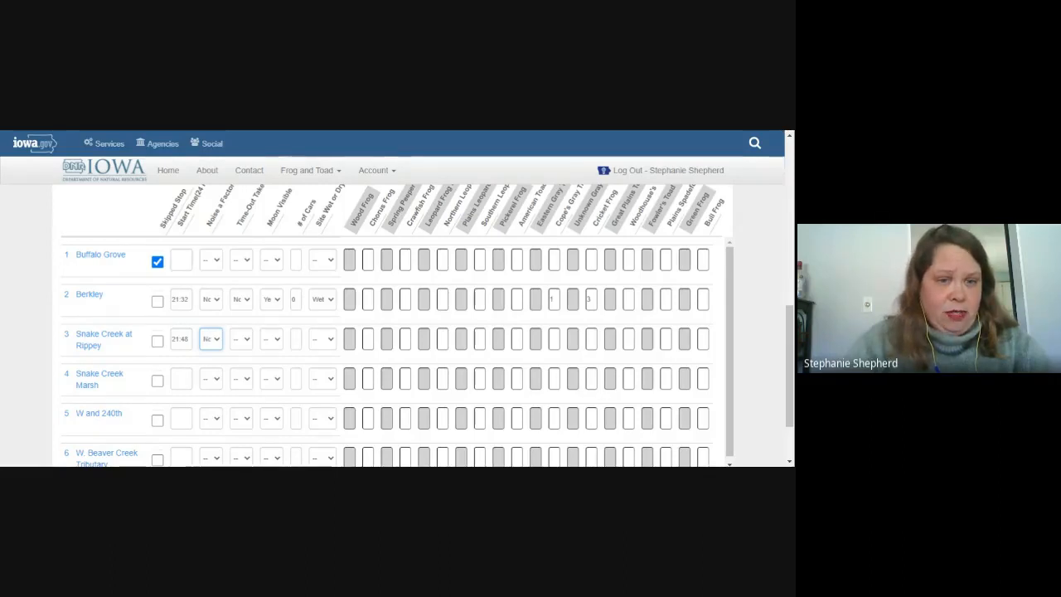
key(Tab)
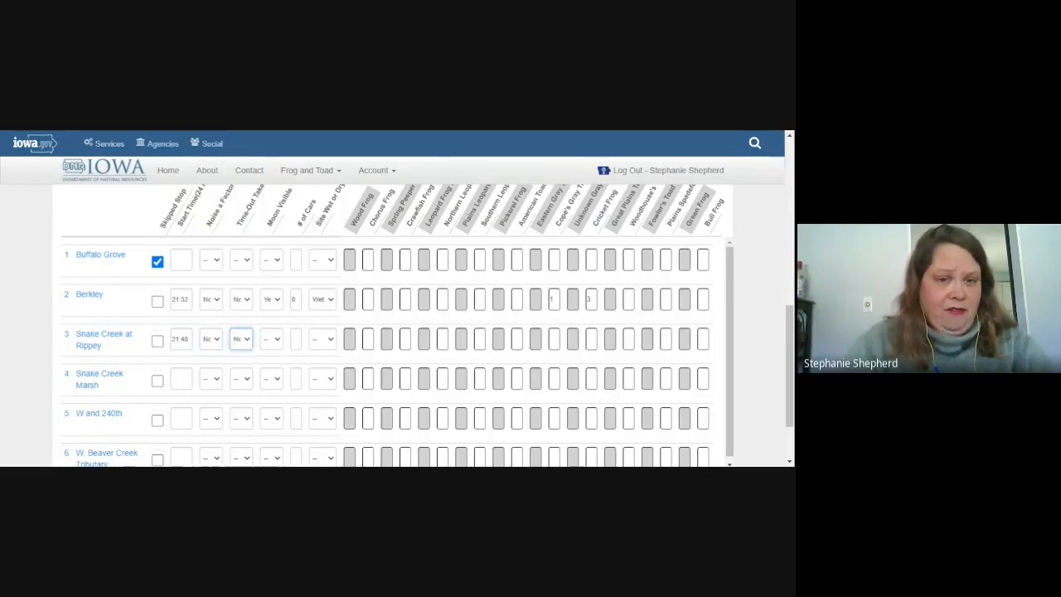
key(Tab)
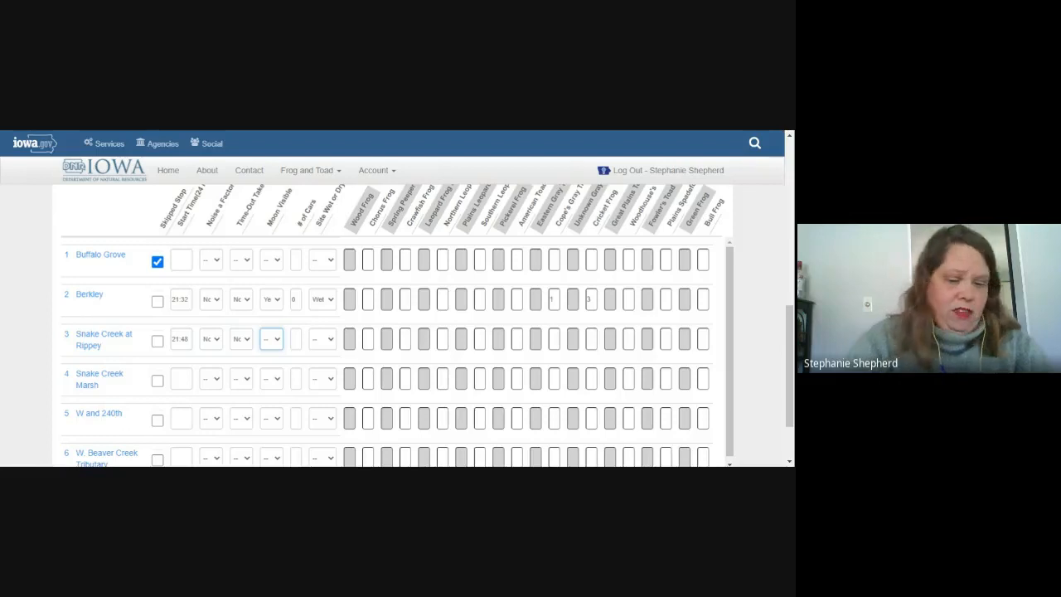
key(y)
key(Tab)
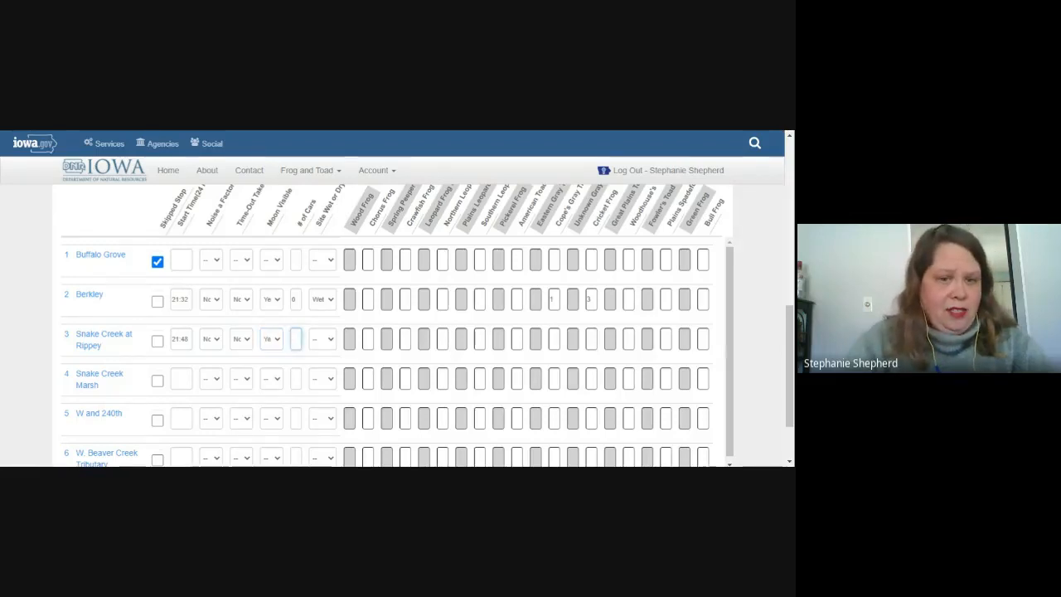
text(0)
key(Tab)
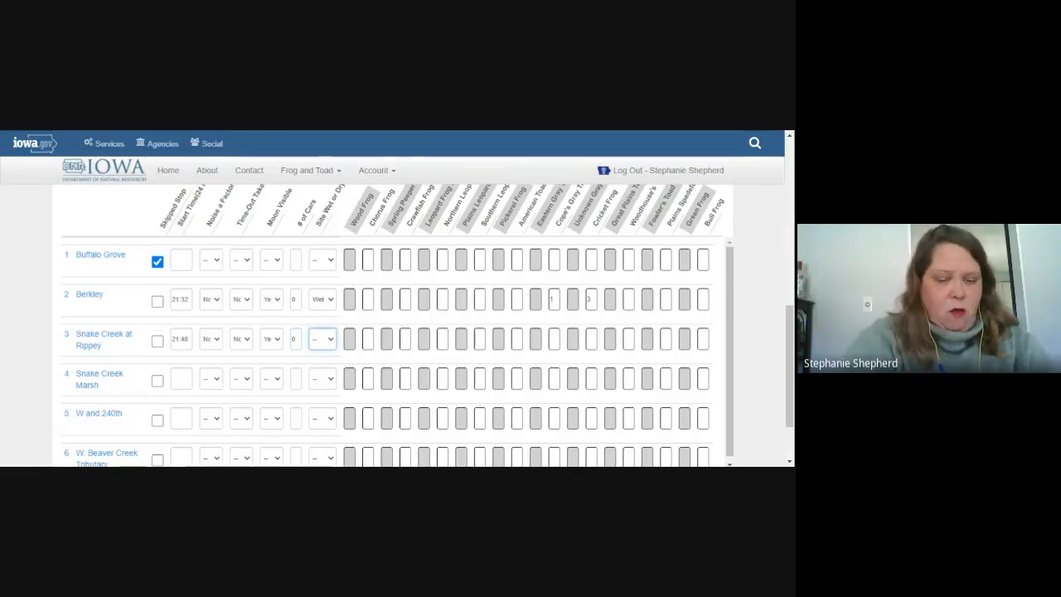
key(w)
Step: Leave all species call entries blank for Snake Creek at Rippey, through Bull Frog
key(Tab)
key(Tab)
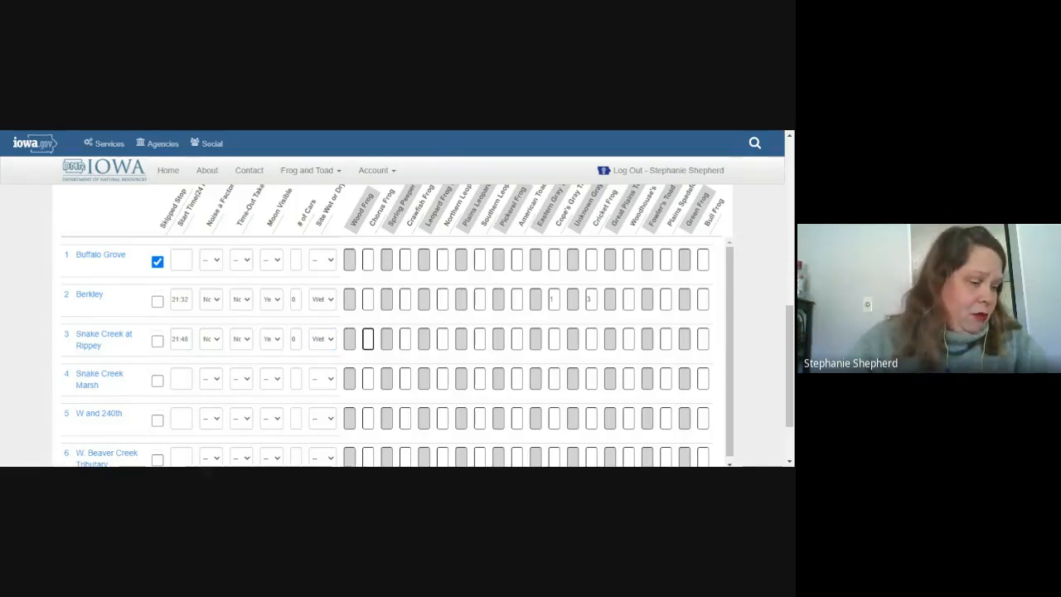
key(Tab)
key(Tab)
key(Tab)
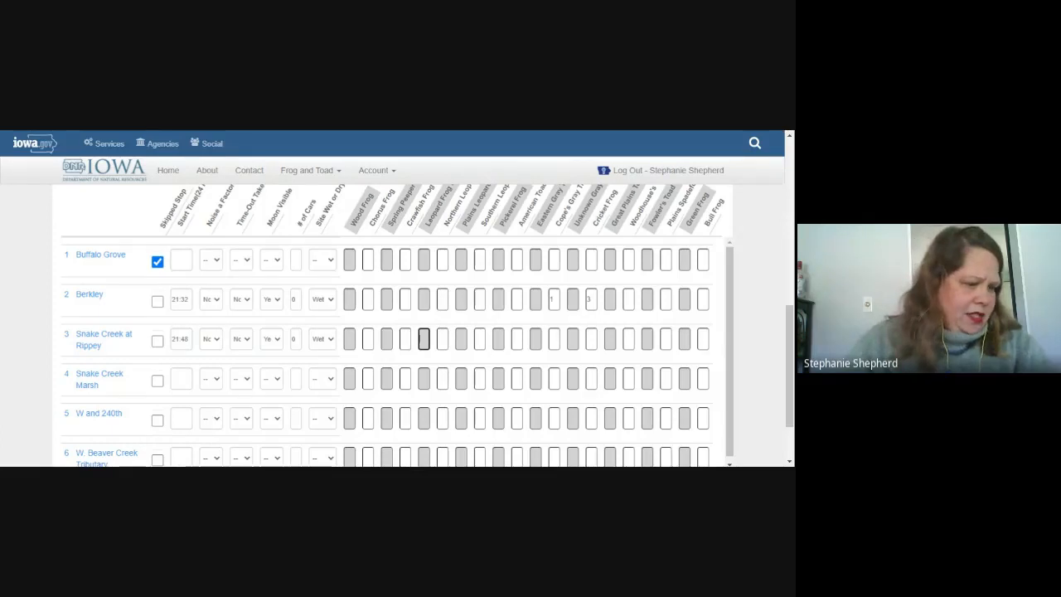
key(Tab)
key(Tab)
key(Tab)
key(Tab)
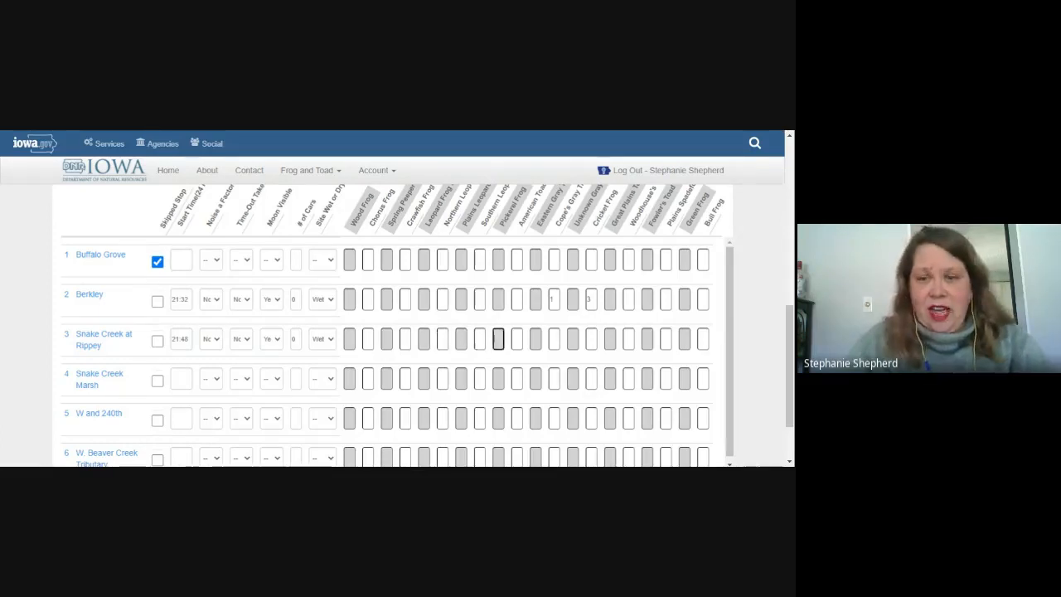
key(Tab)
key(Tab)
key(Tab)
key(Tab)
key(Tab)
key(Tab)
key(Tab)
key(Tab)
key(Tab)
key(Tab)
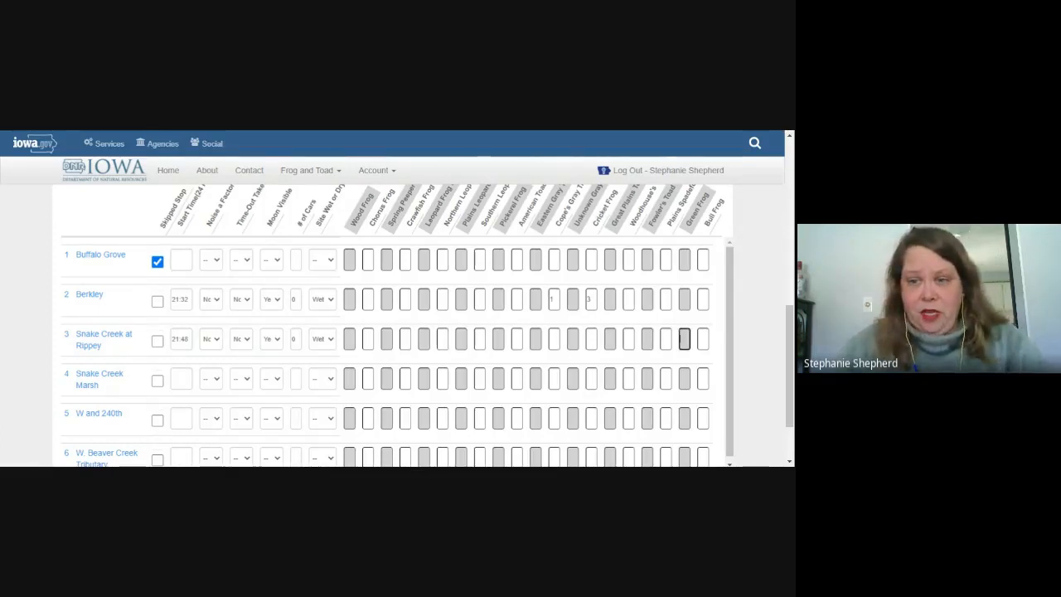
key(Tab)
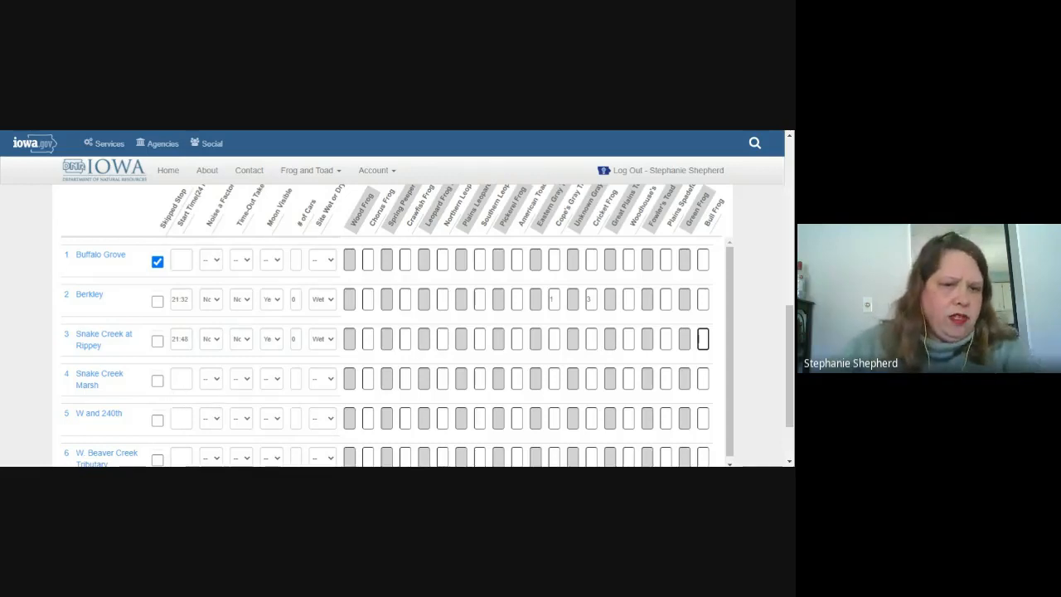
Step: Fill in Snake Creek Marsh's start 22:00, noise and time-out No, moon Yes, 0 cars, Wet
click(181, 378)
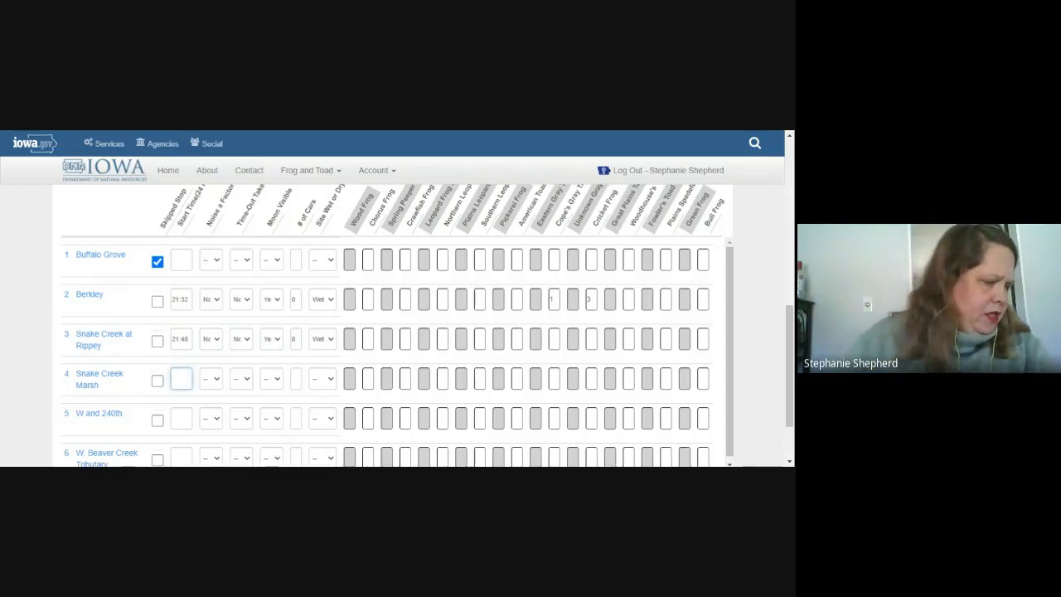
text(22:00)
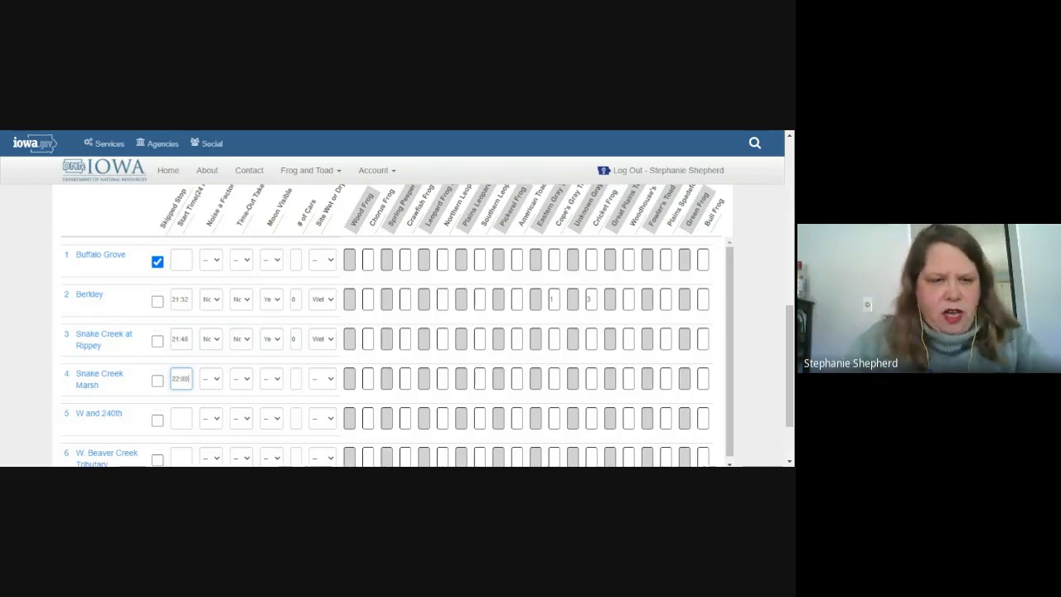
key(Tab)
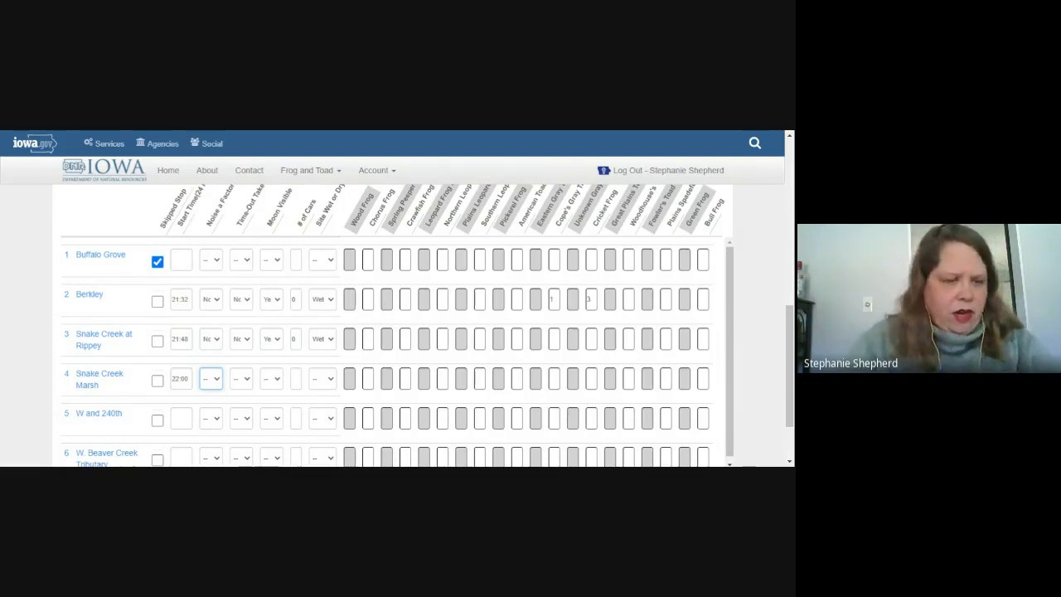
key(Tab)
key(n)
key(Tab)
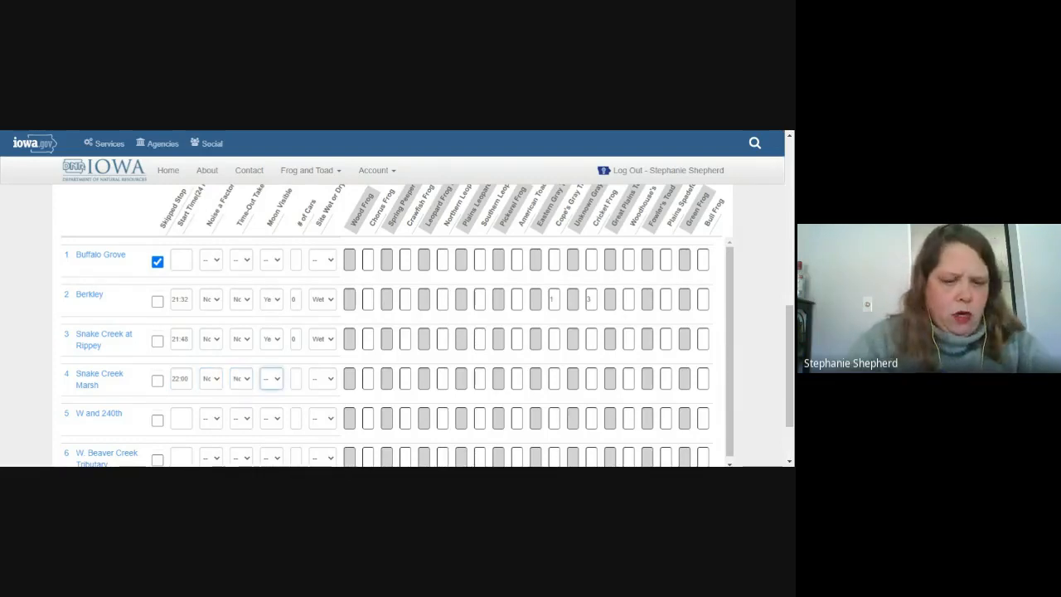
key(Tab)
text(0)
key(Tab)
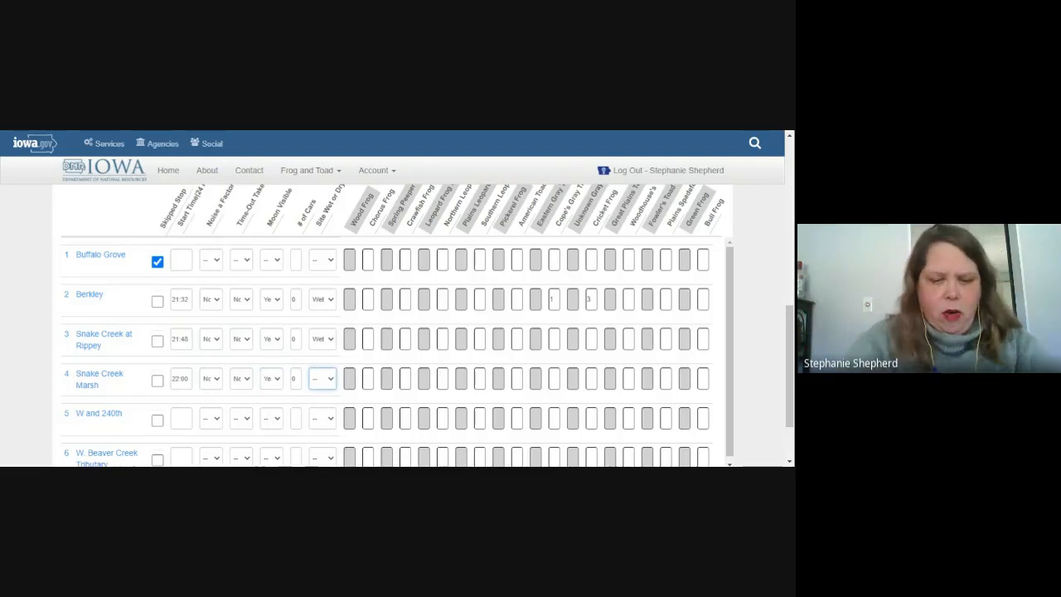
key(w)
Step: Enter Snake Creek Marsh's species call codes 1, 2, 2, starting with Pickerel Frog
key(Tab)
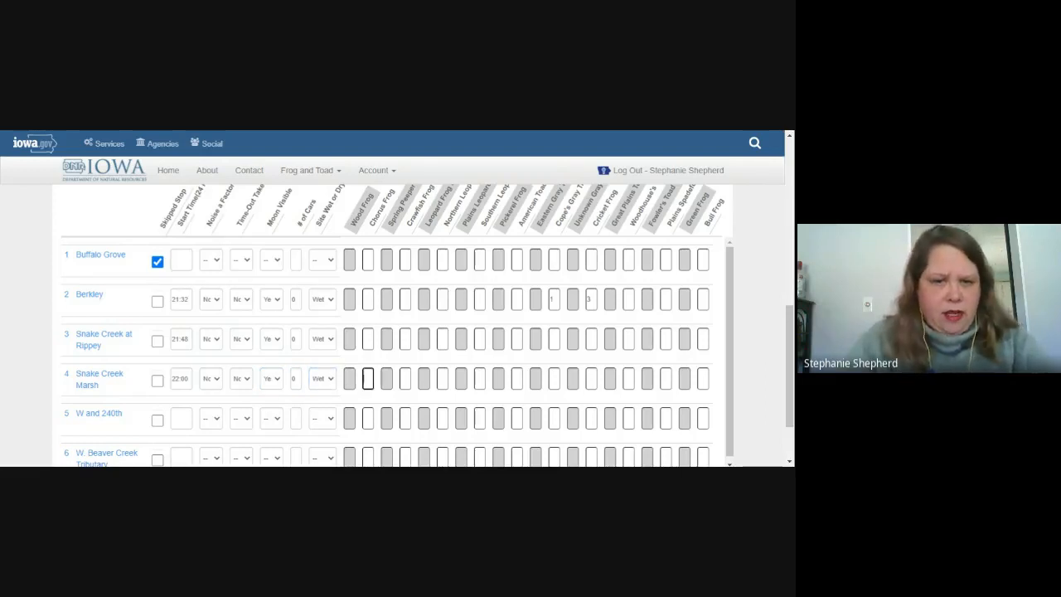
key(Tab)
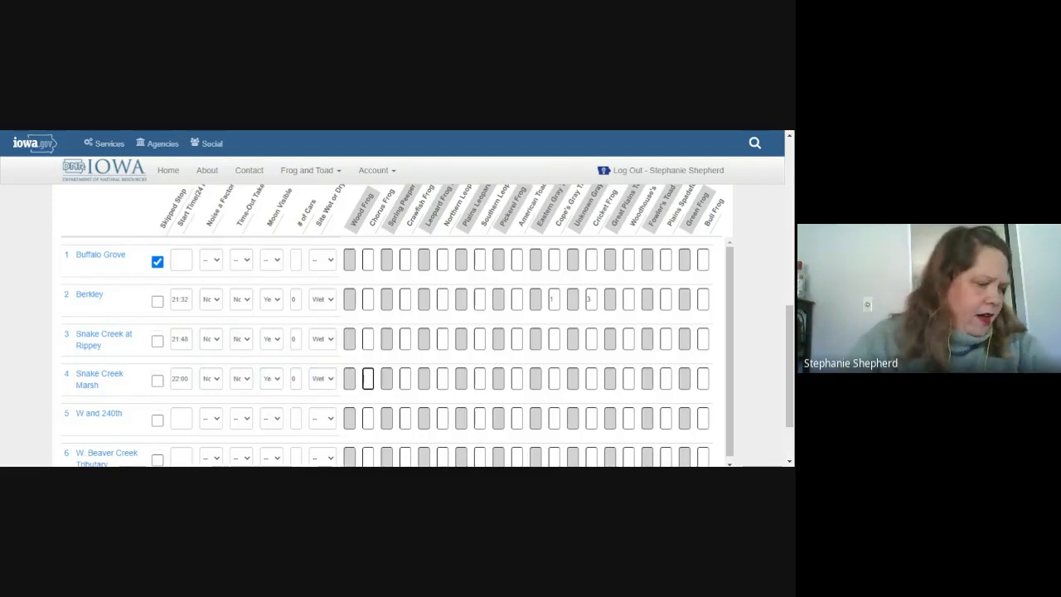
key(Tab)
key(Tab)
key(Tab)
key(Tab)
key(Tab)
key(Tab)
key(Tab)
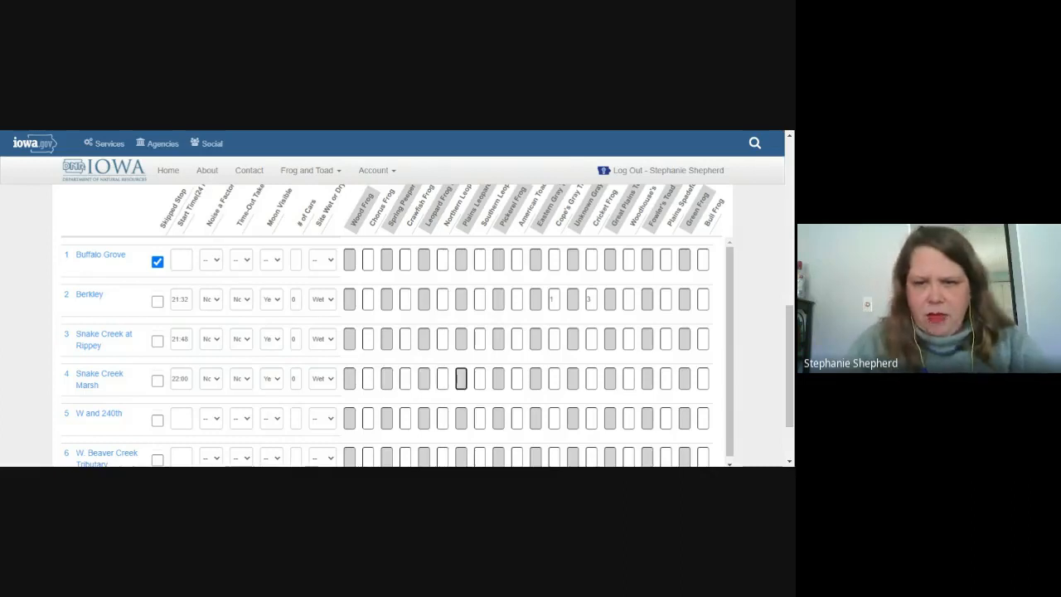
key(Tab)
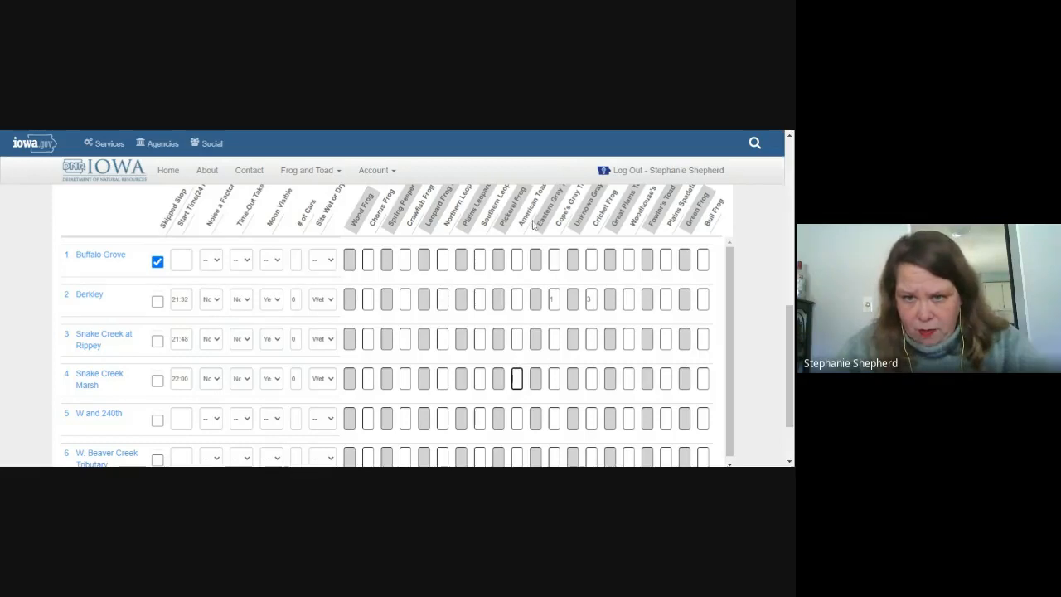
text(1)
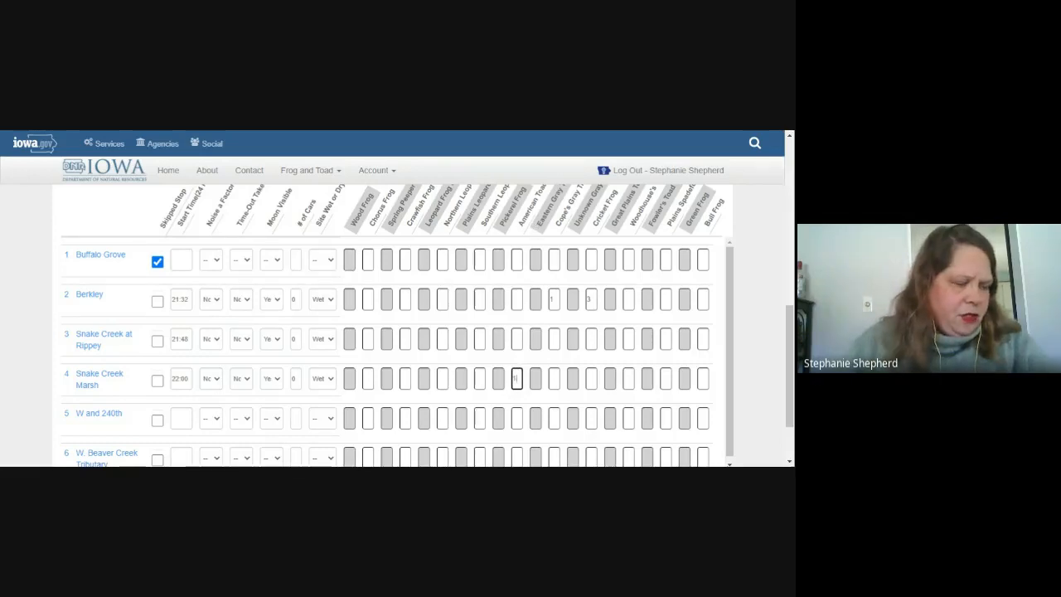
key(Tab)
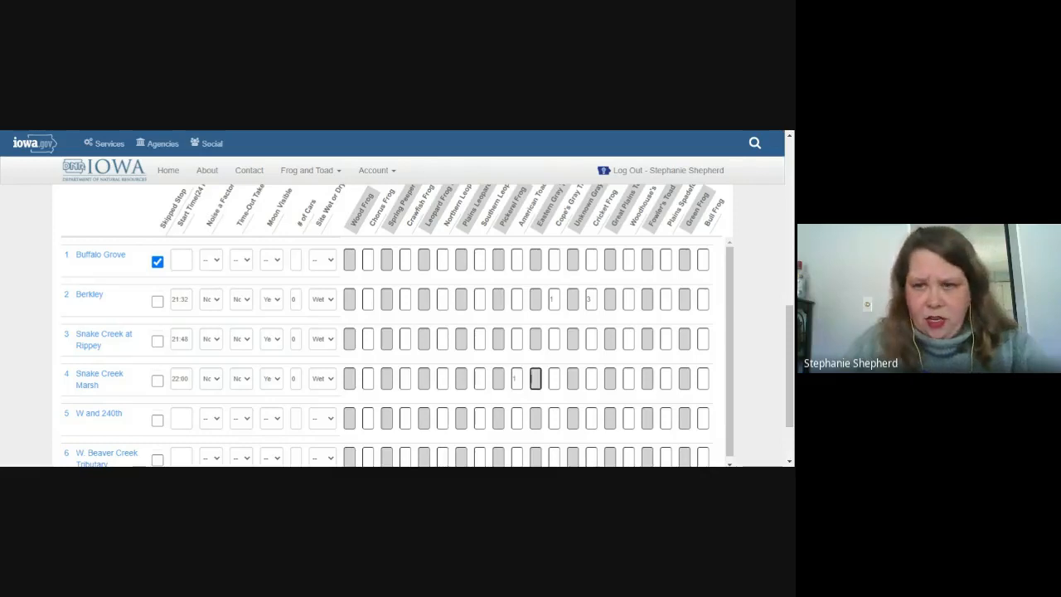
key(Tab)
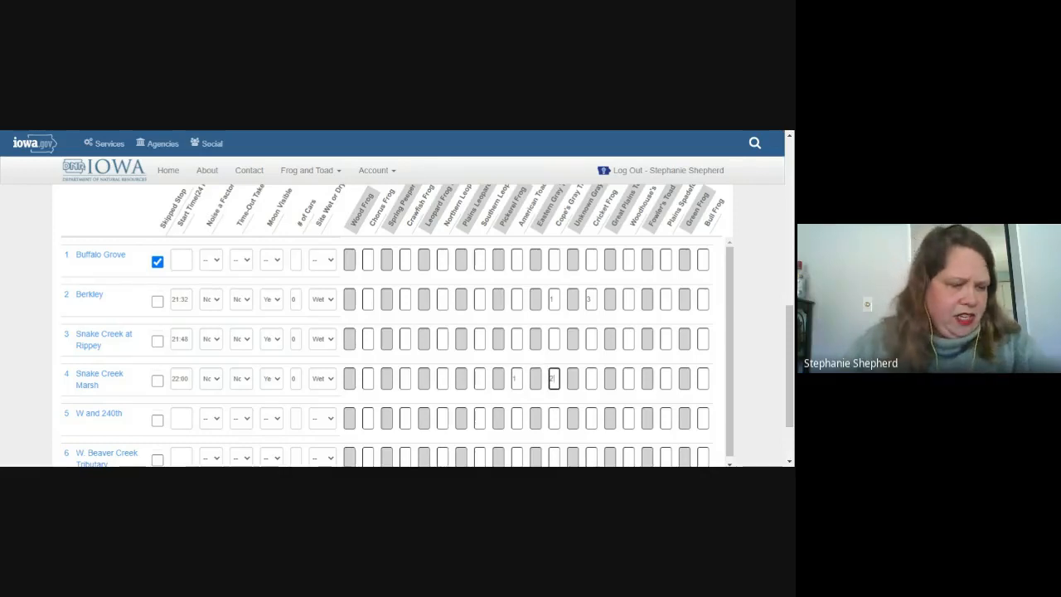
key(Tab)
key(Tab)
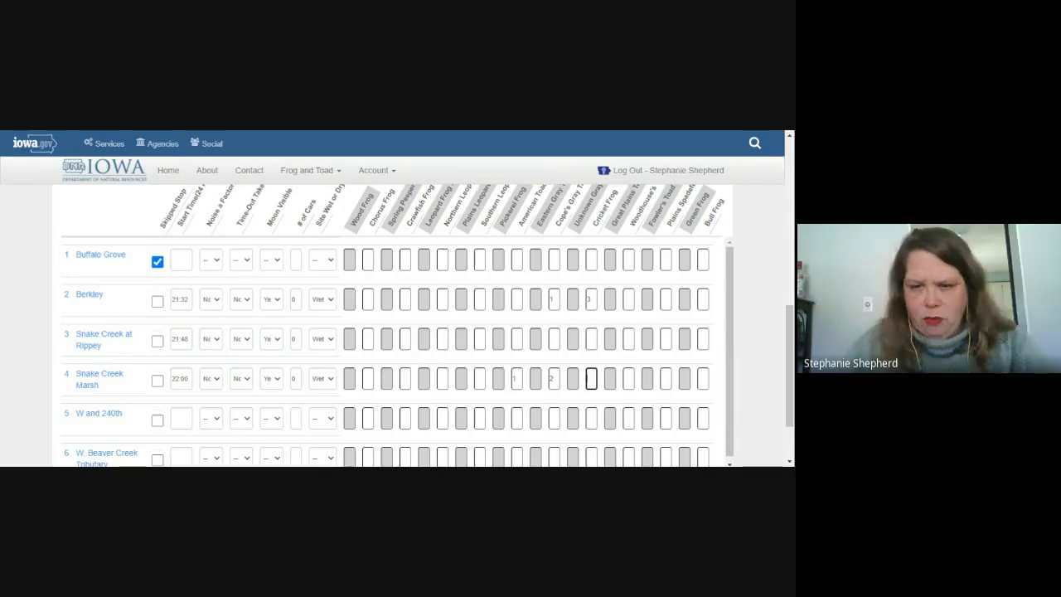
text(2)
key(Tab)
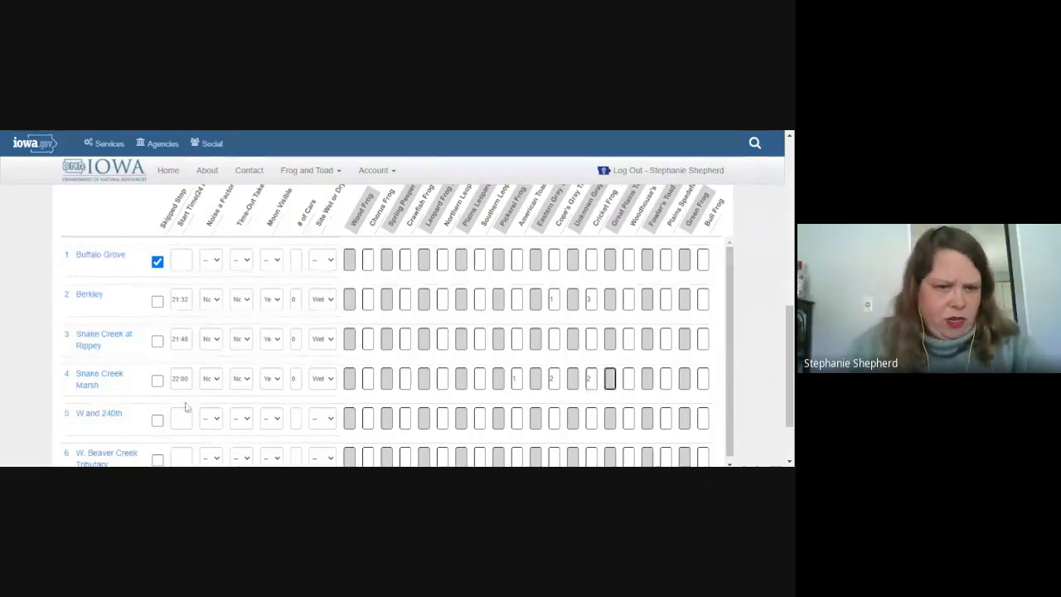
click(182, 415)
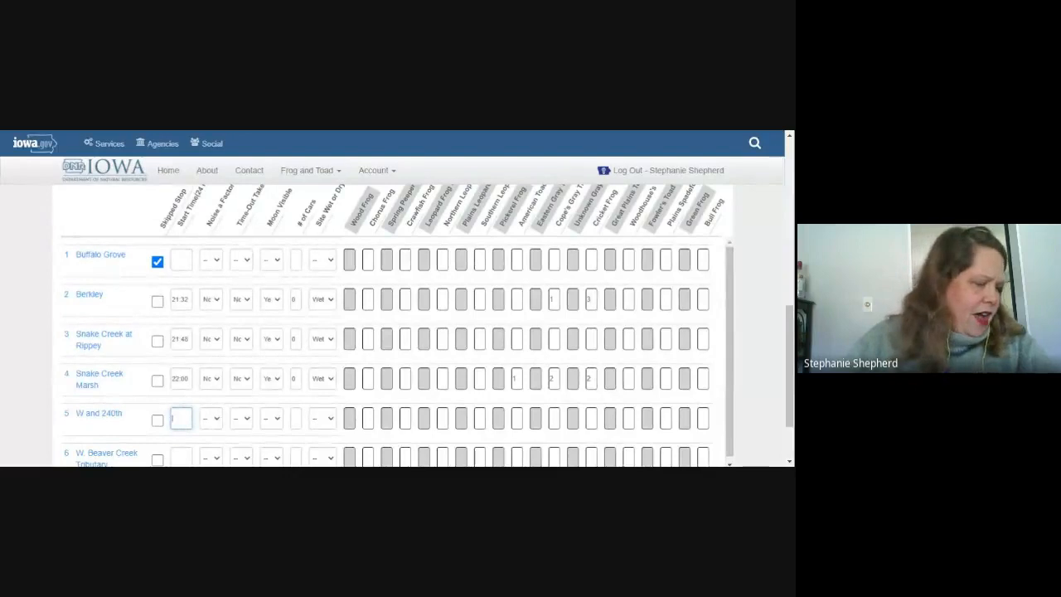
Step: Give W and 240th start 22:12, noise and time-out No, moon Yes, 0 cars, Wet
text(22:12)
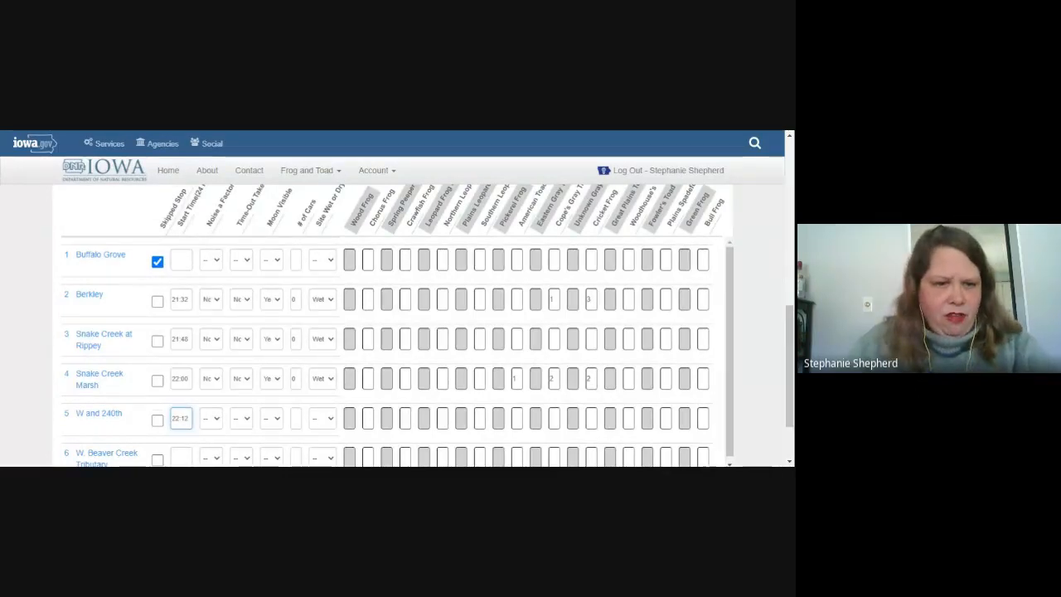
key(Tab)
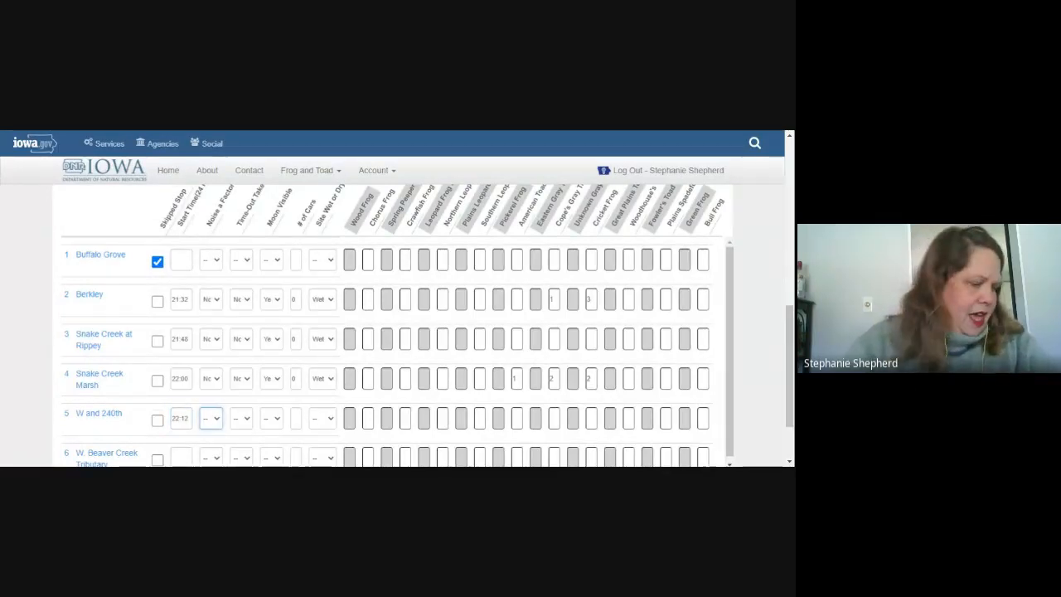
key(Tab)
key(n)
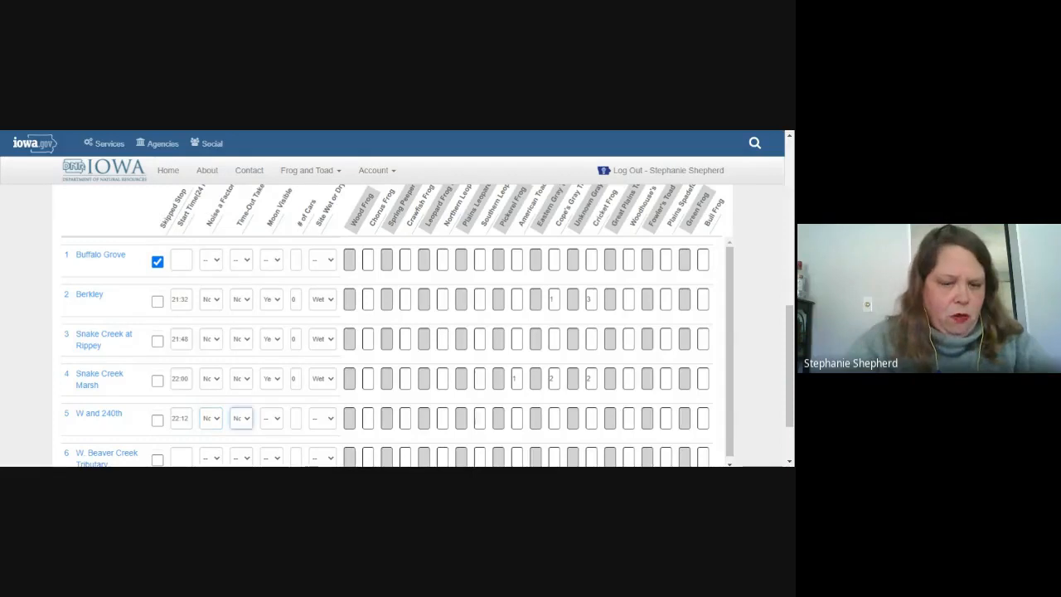
key(Tab)
key(y)
key(Tab)
text(0)
key(Tab)
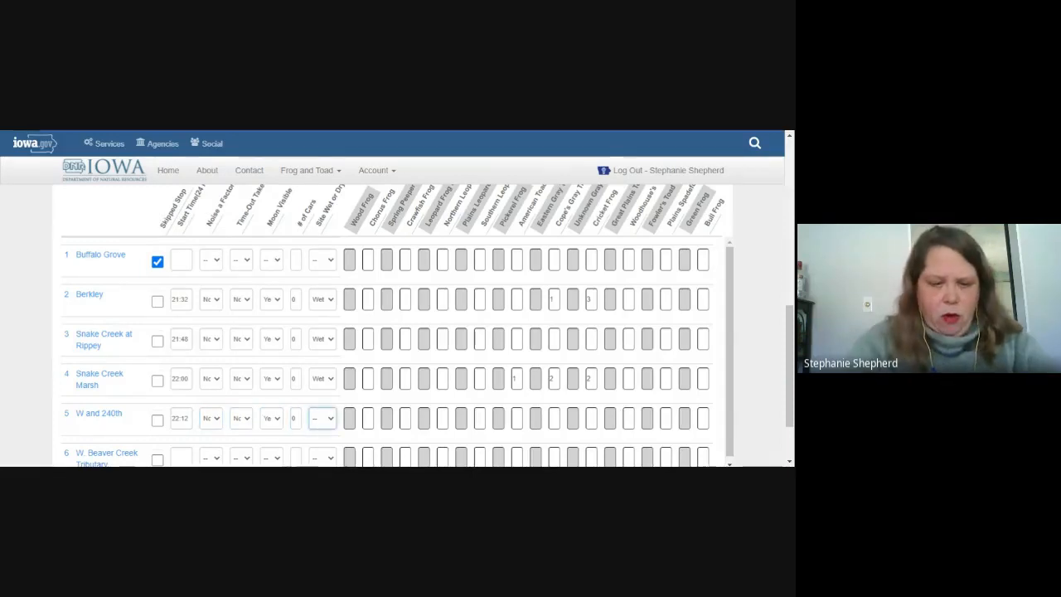
key(w)
key(Tab)
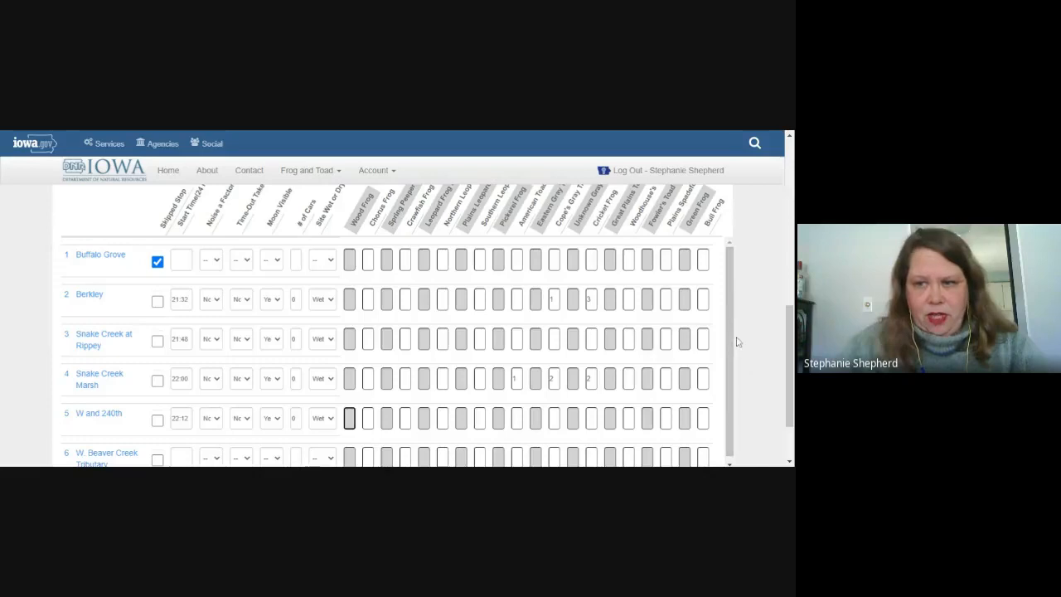
scroll(732, 381, down, 1)
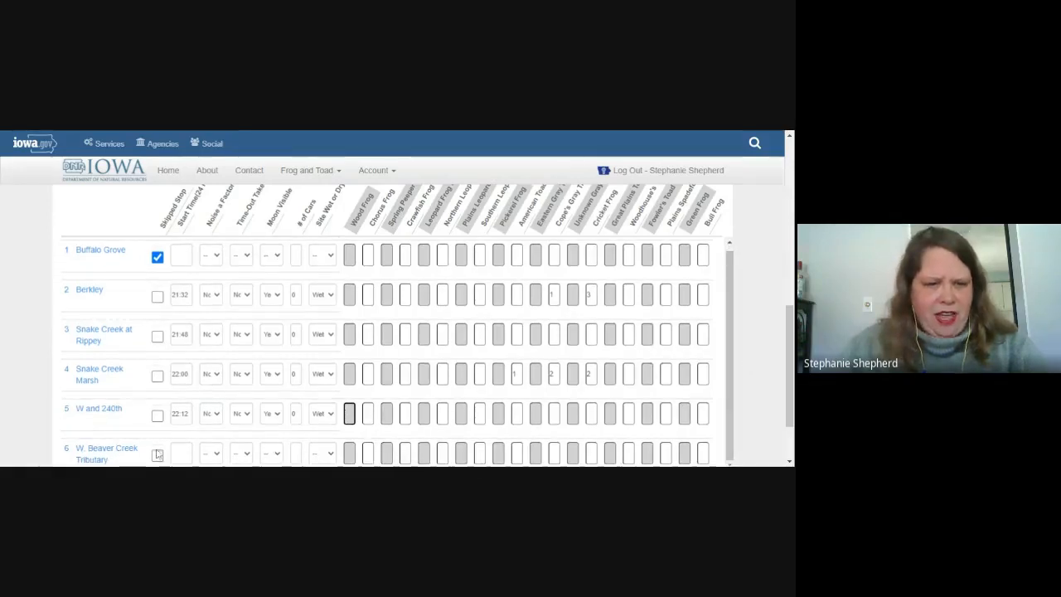
Step: Enter W. Beaver Creek Tributary's start 22:21, noise and time-out No, moon Yes, 0 cars, Wet
click(181, 453)
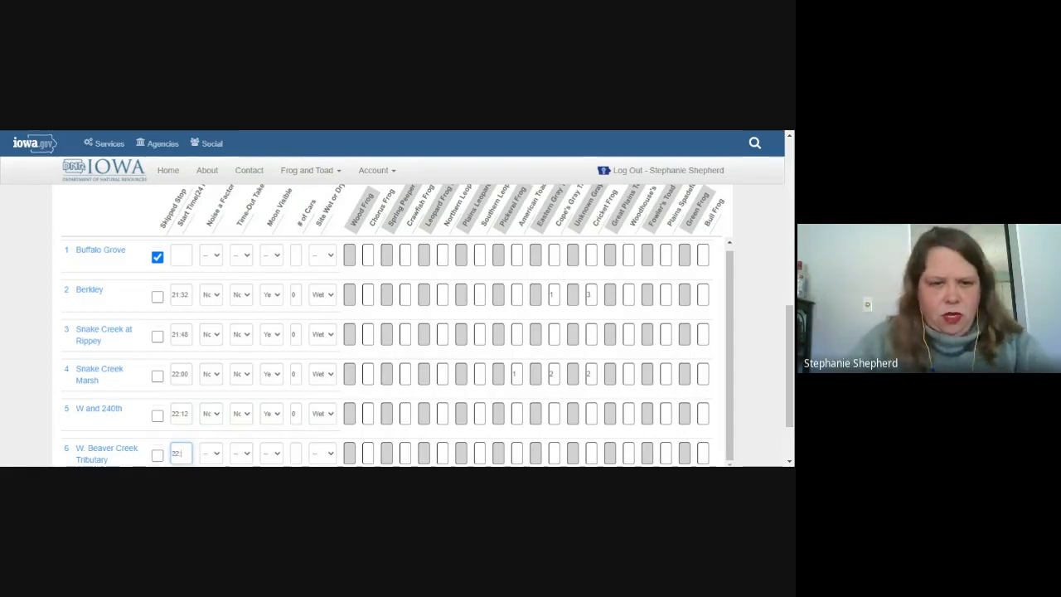
text(22:2)
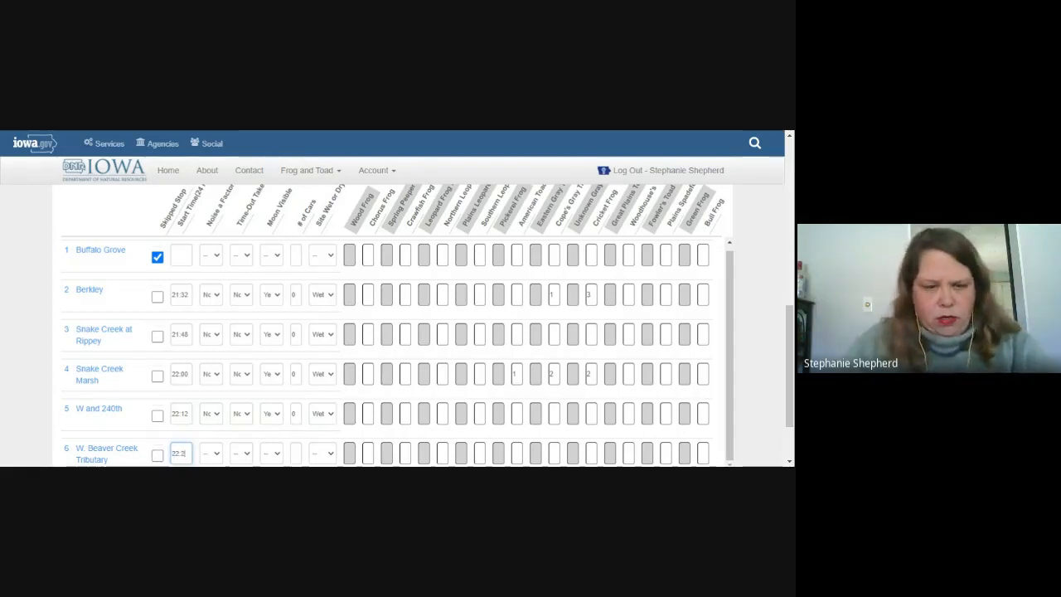
text(1)
key(Tab)
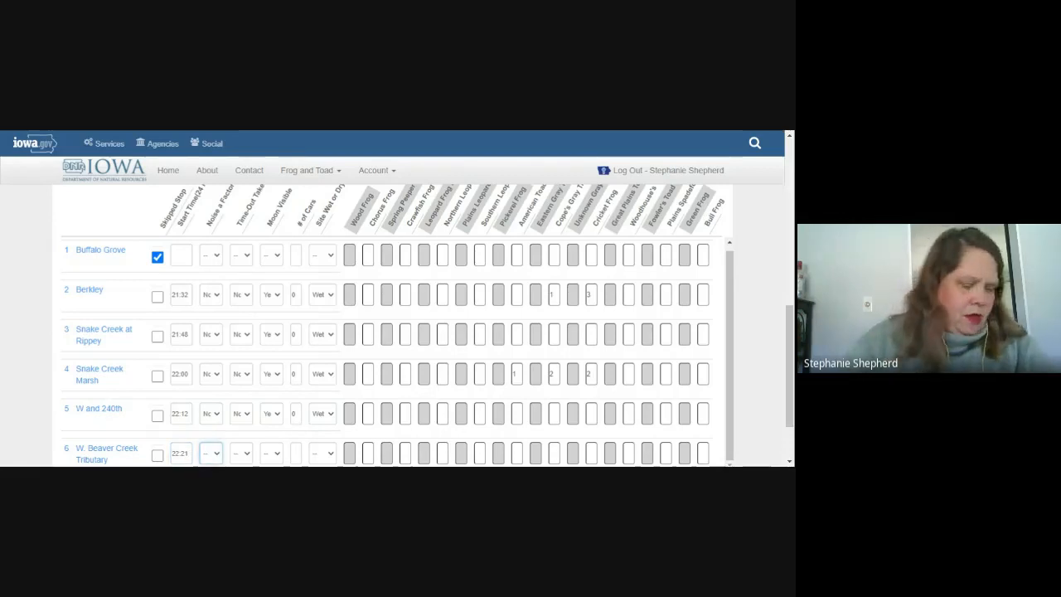
key(n)
key(Tab)
key(n)
key(Tab)
key(y)
key(Tab)
text(0)
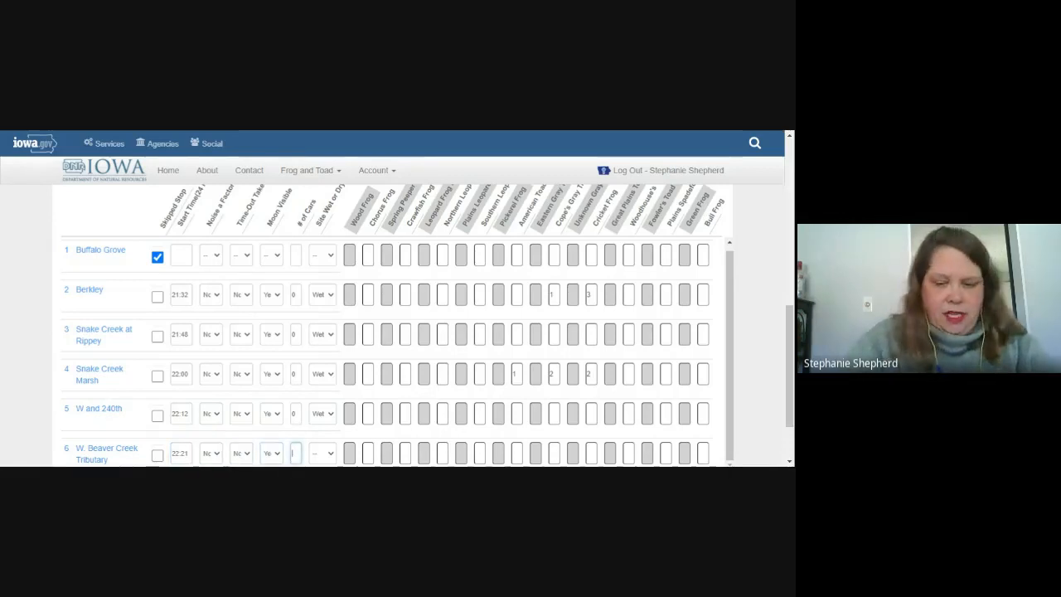
key(Tab)
key(w)
key(Tab)
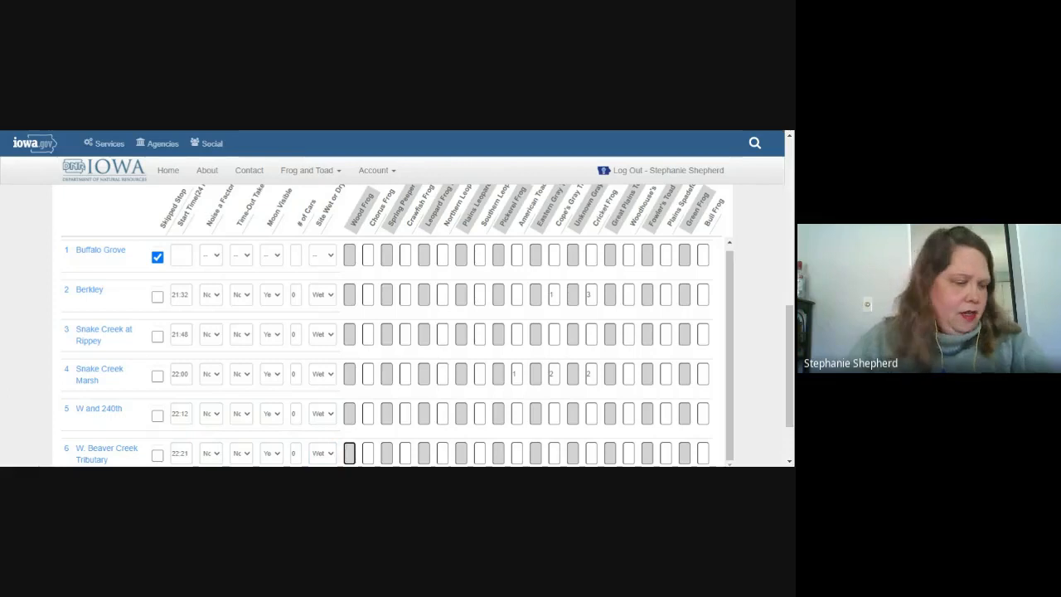
key(Tab)
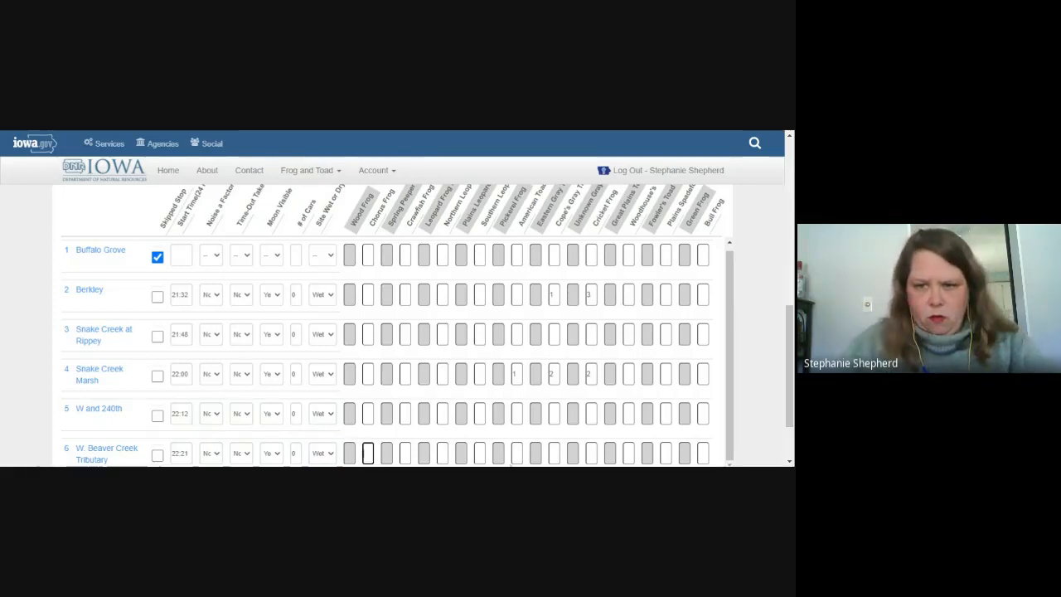
Step: Record W. Beaver Creek Tributary's species call codes 1 and 3
click(573, 453)
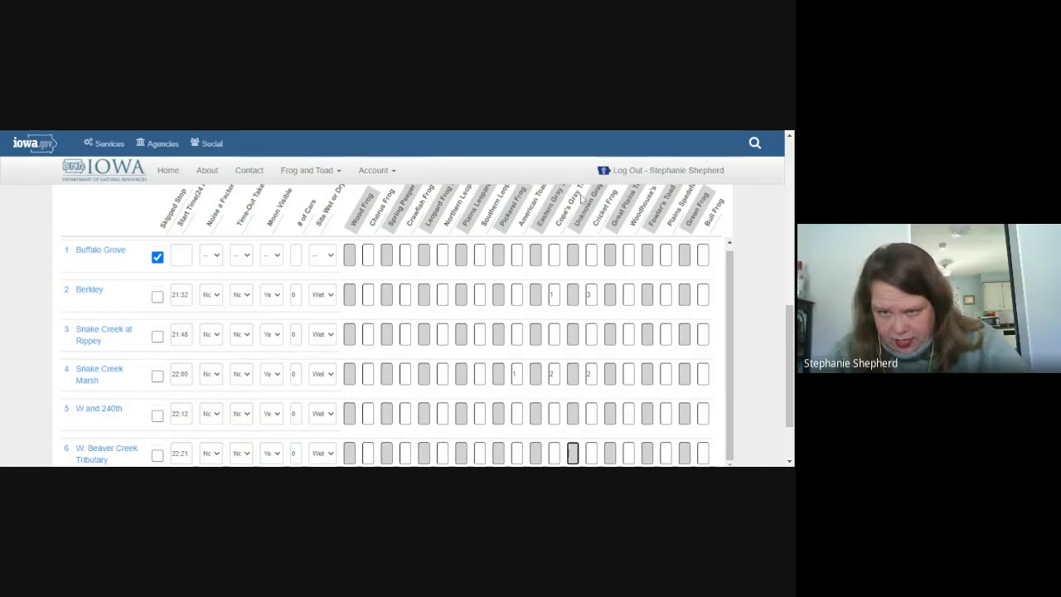
click(555, 453)
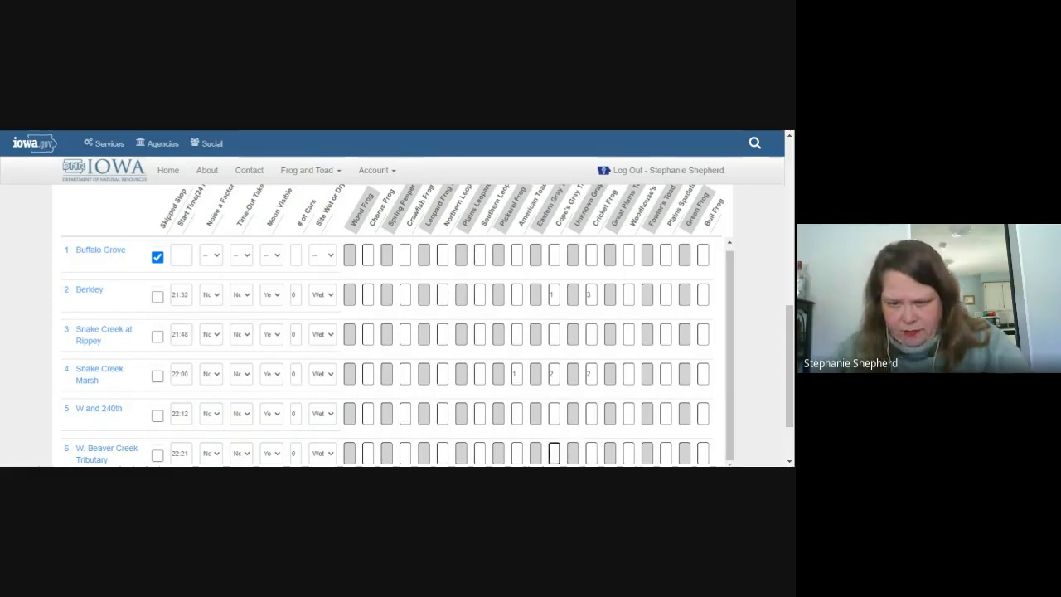
text(1)
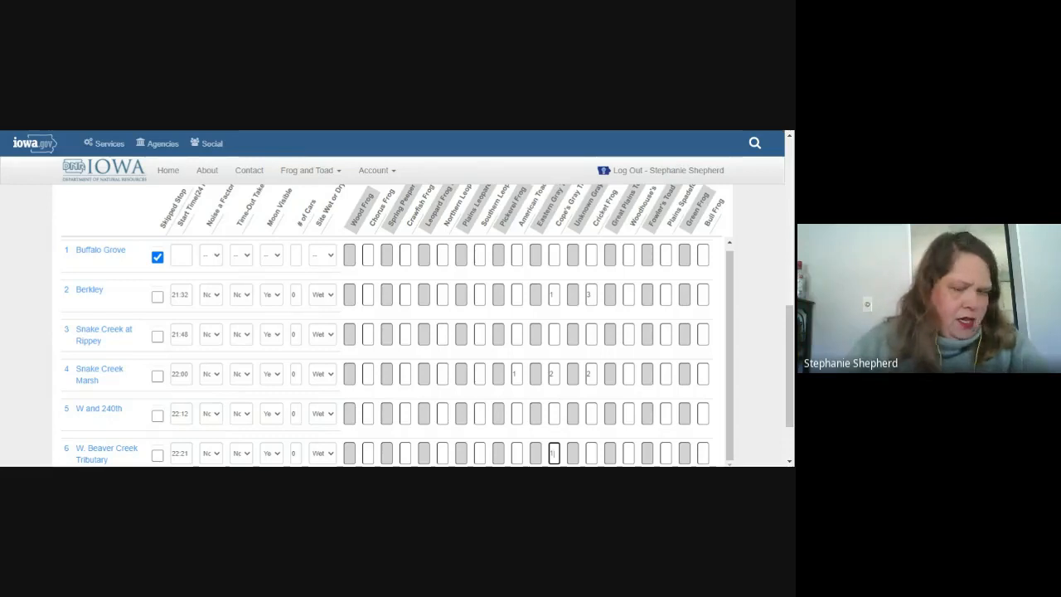
key(Tab)
key(Tab)
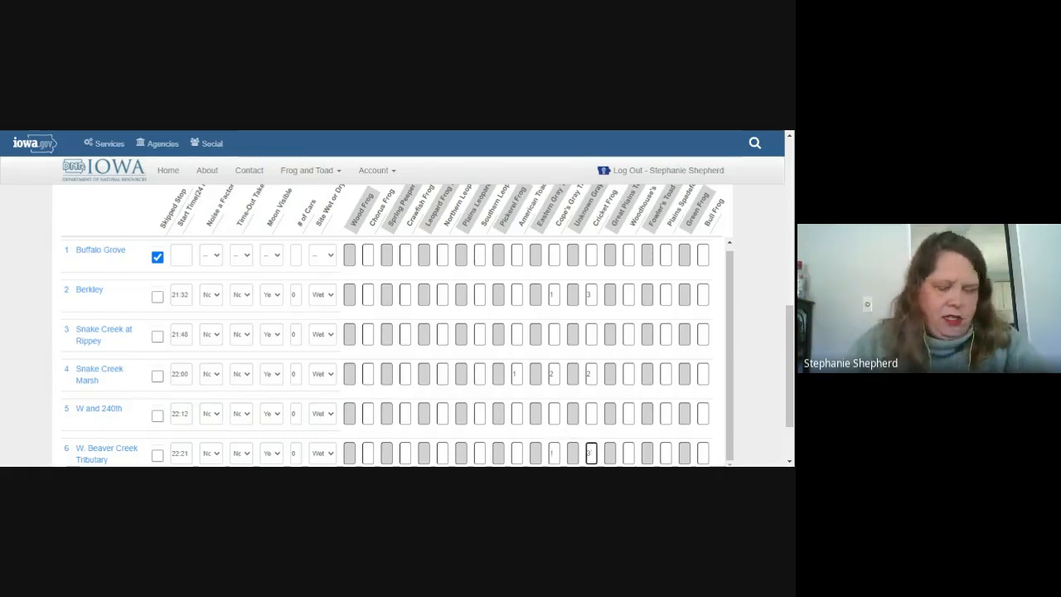
key(Tab)
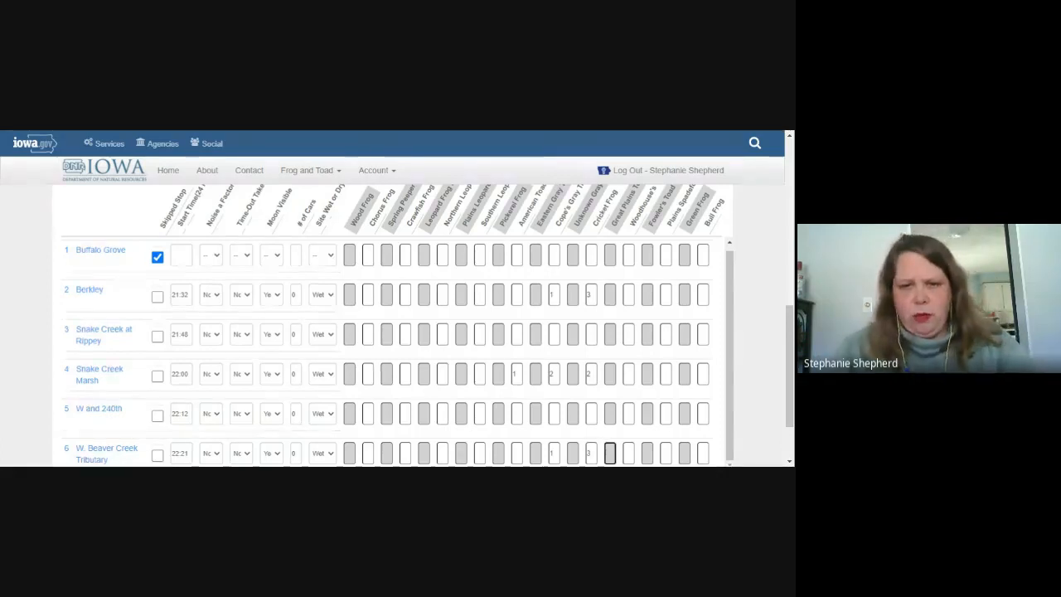
scroll(561, 452, down, 1)
scroll(561, 450, up, 1)
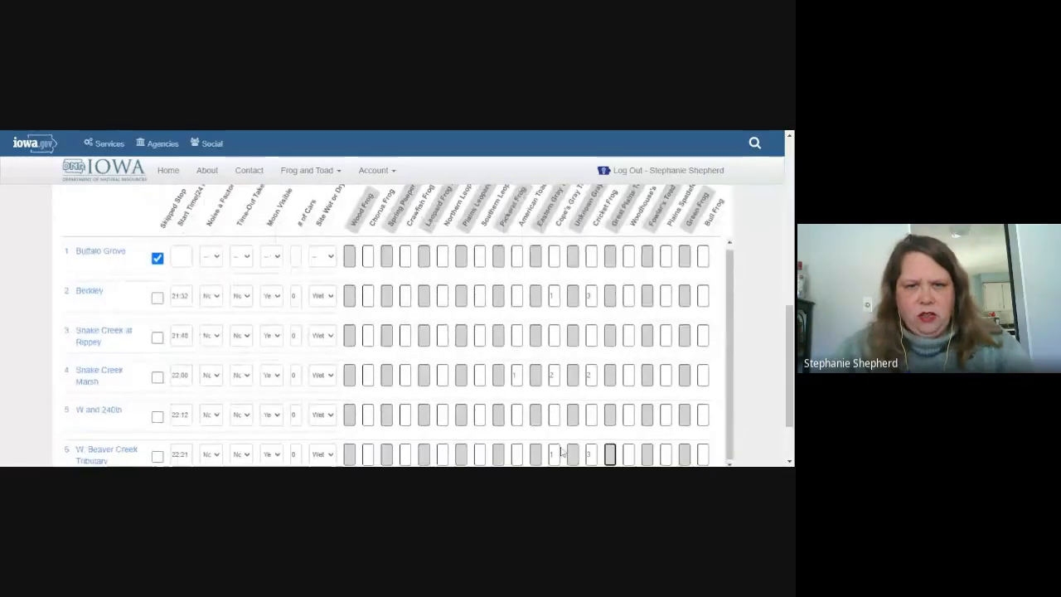
scroll(566, 418, up, 2)
scroll(566, 418, up, 3)
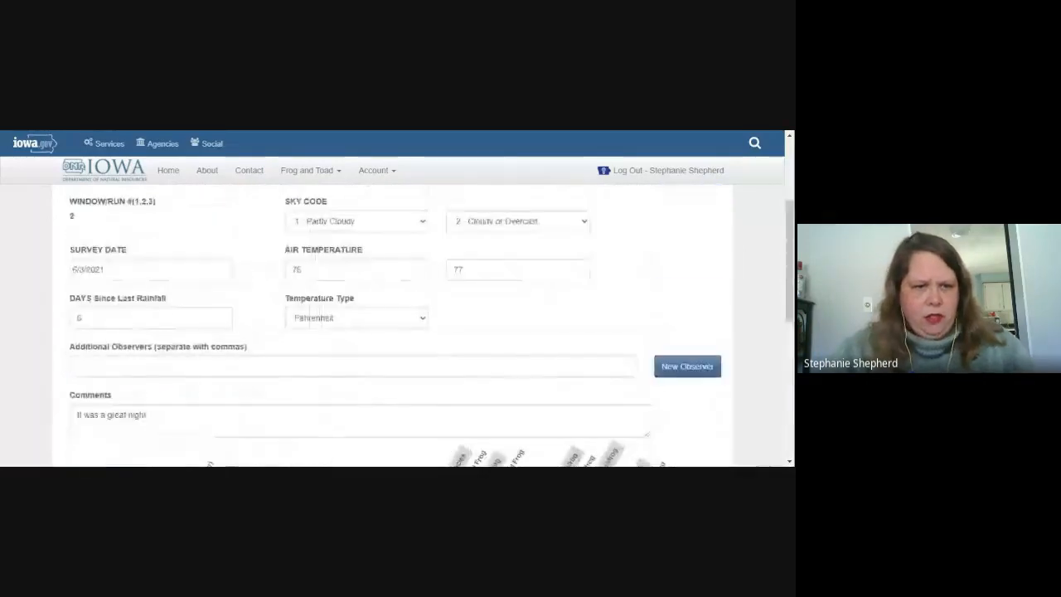
Step: Append ". Site 6, both species heard were at a distance." to the survey comments
click(566, 418)
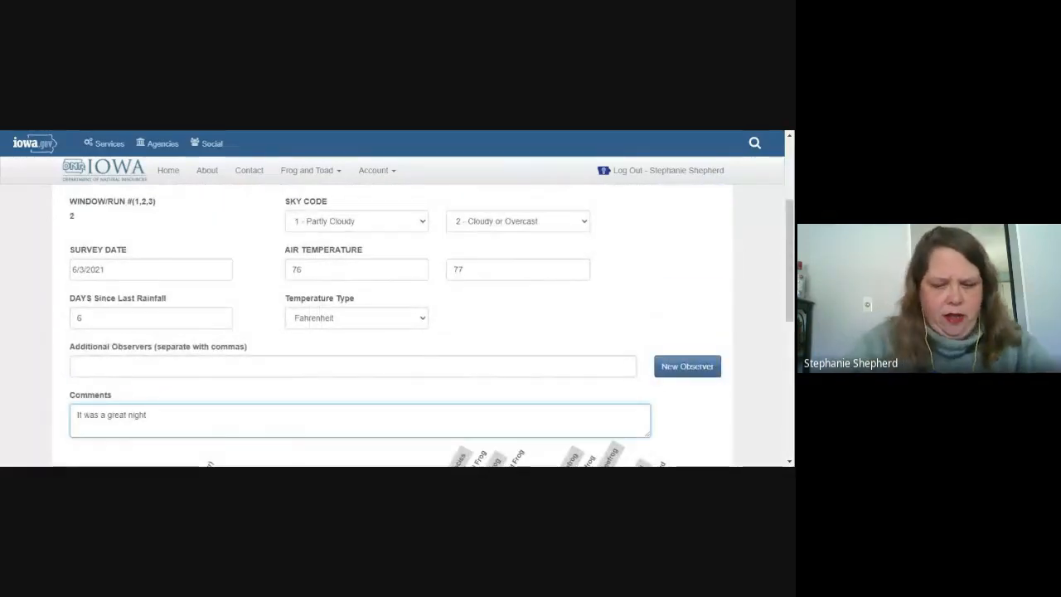
text(.  S)
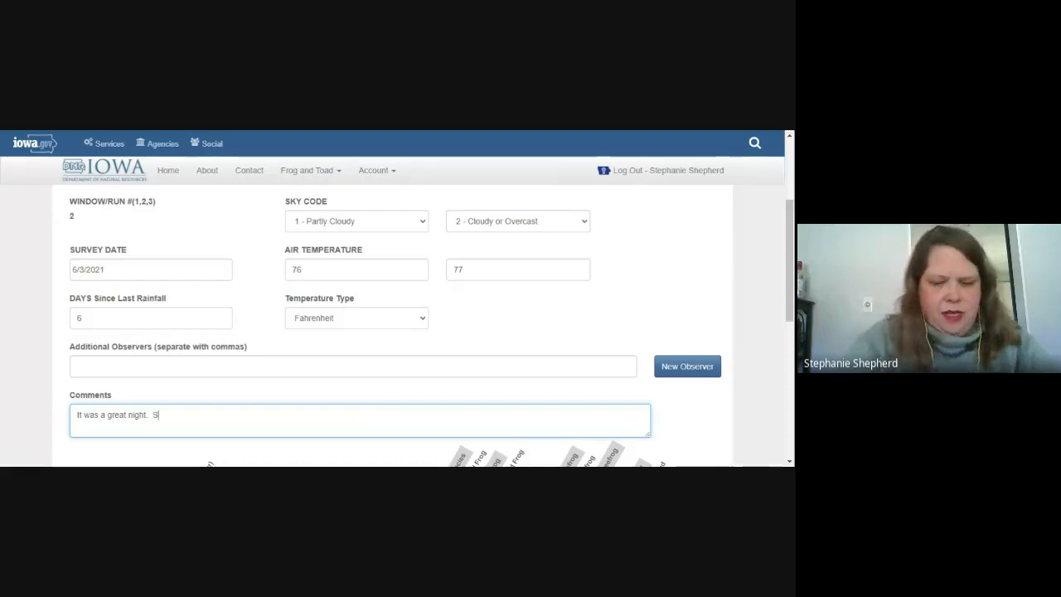
text(ite 6.)
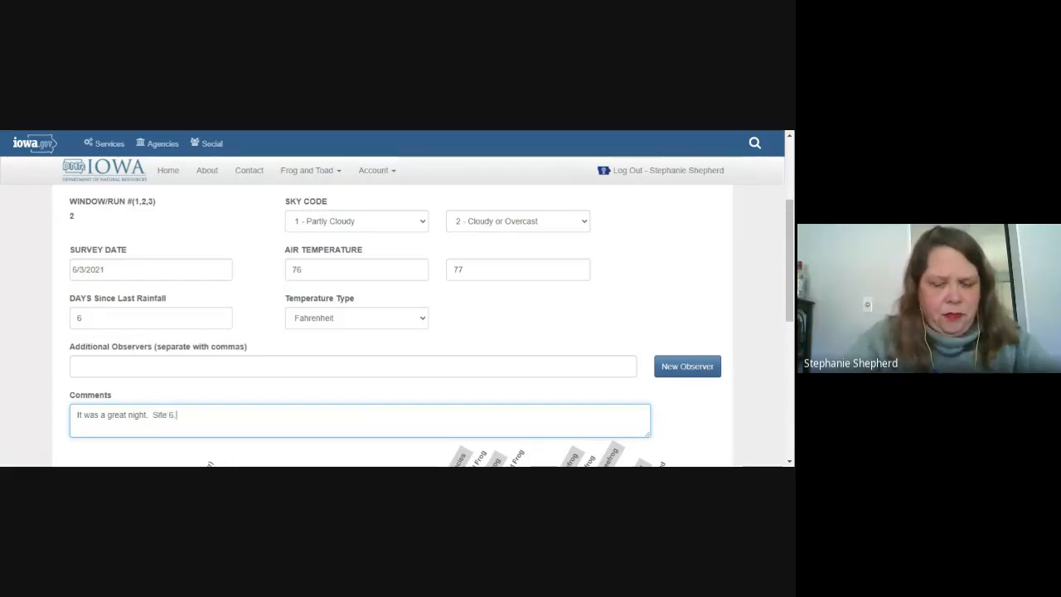
text( bot)
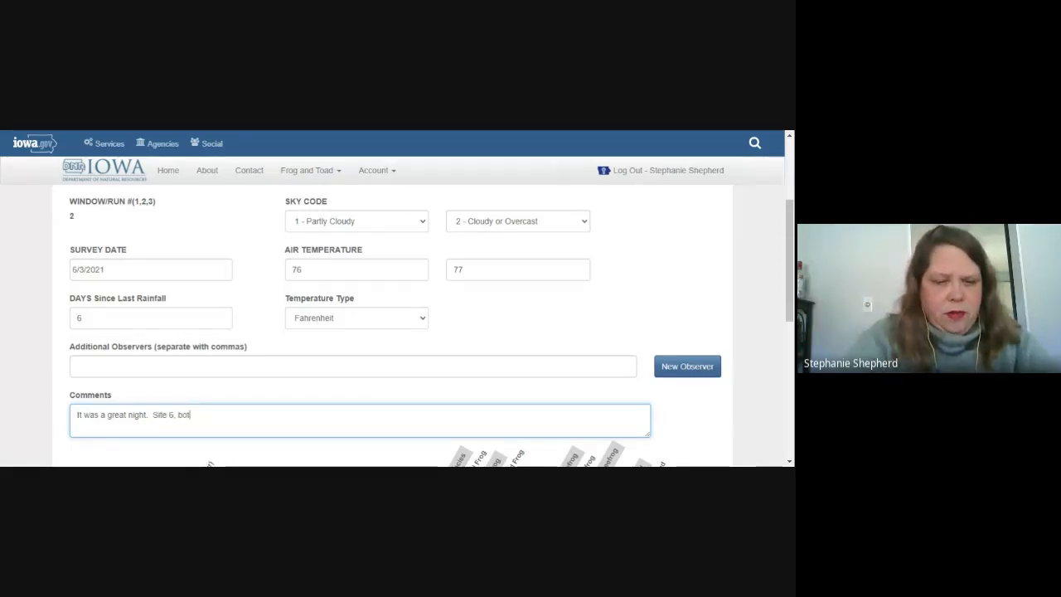
text(h spe)
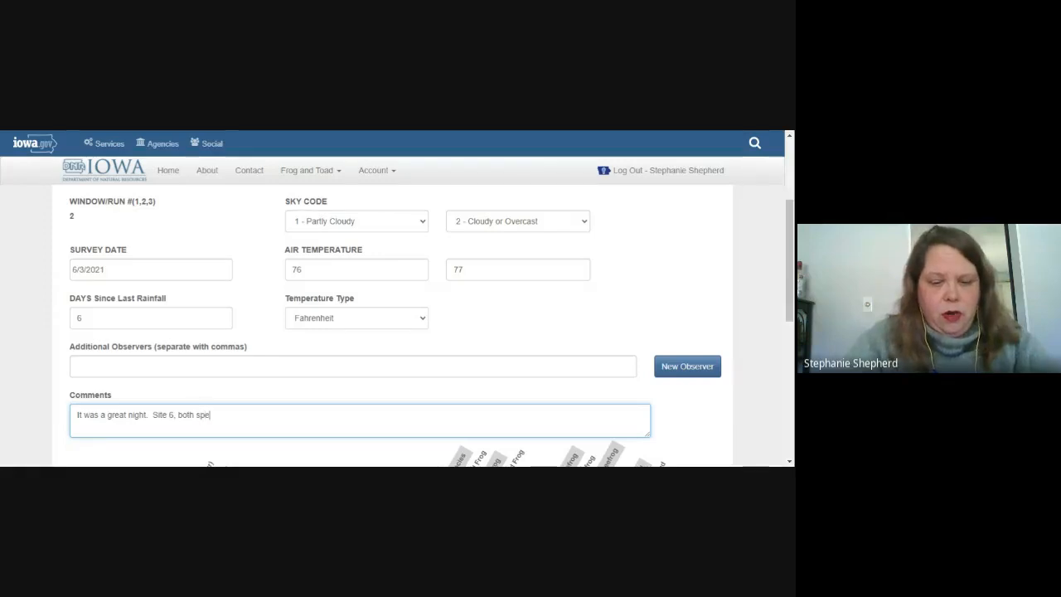
text(cies heard w)
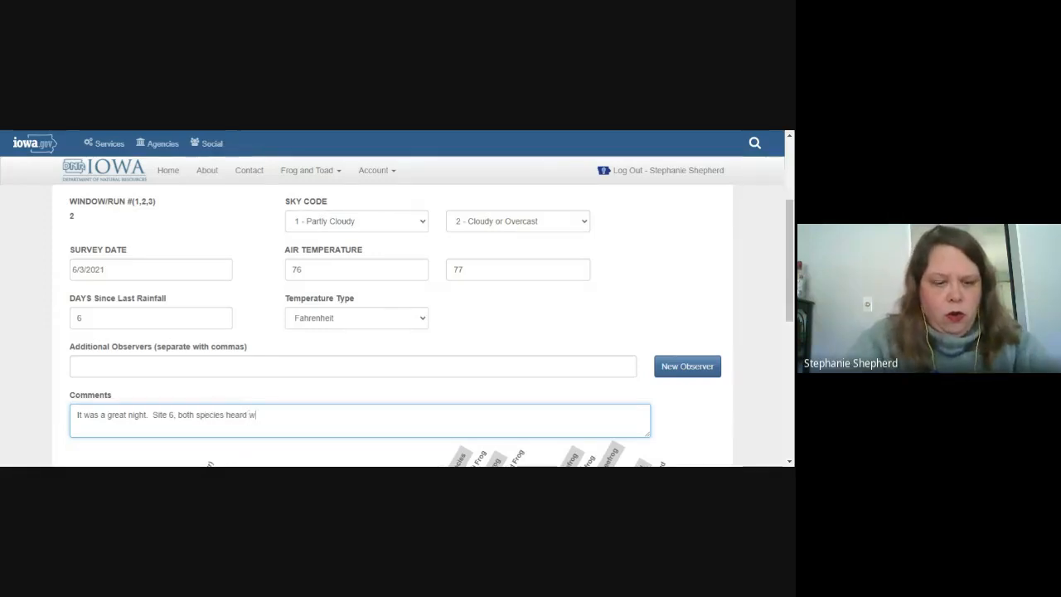
text(ere at a d)
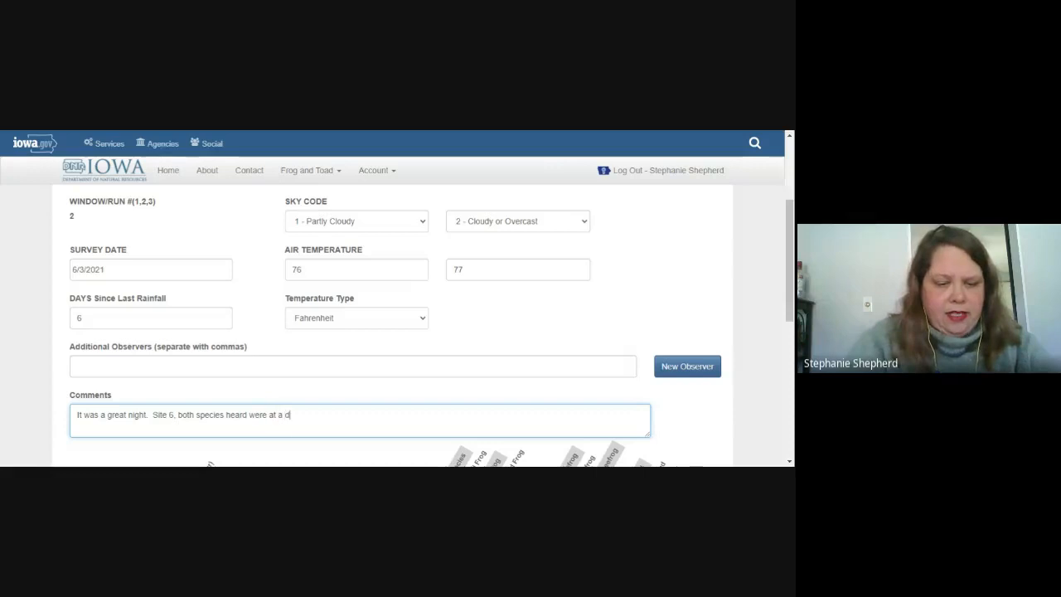
text(istance)
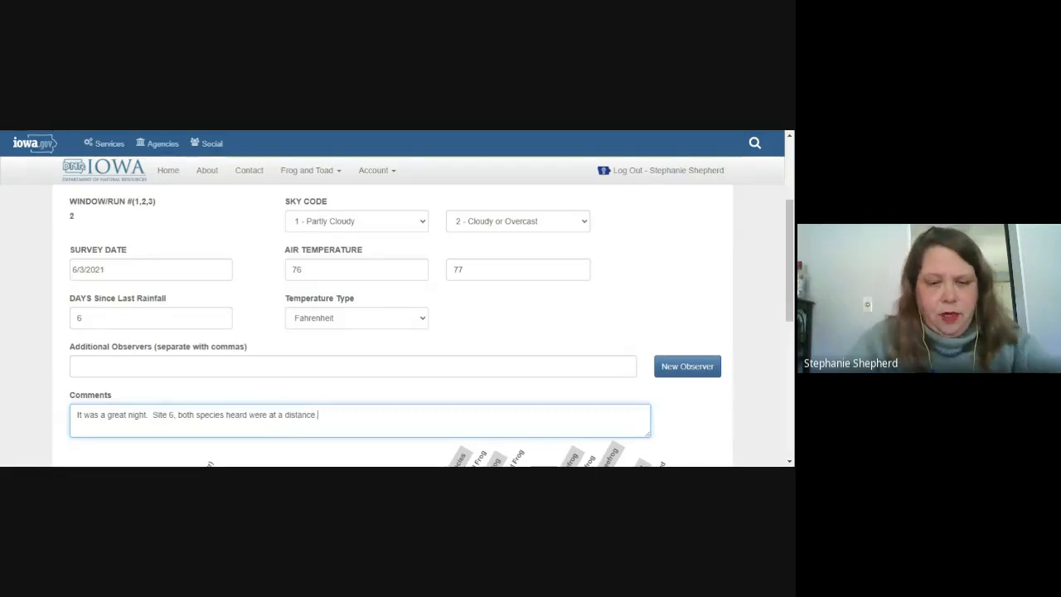
text(.)
scroll(244, 403, down, 10)
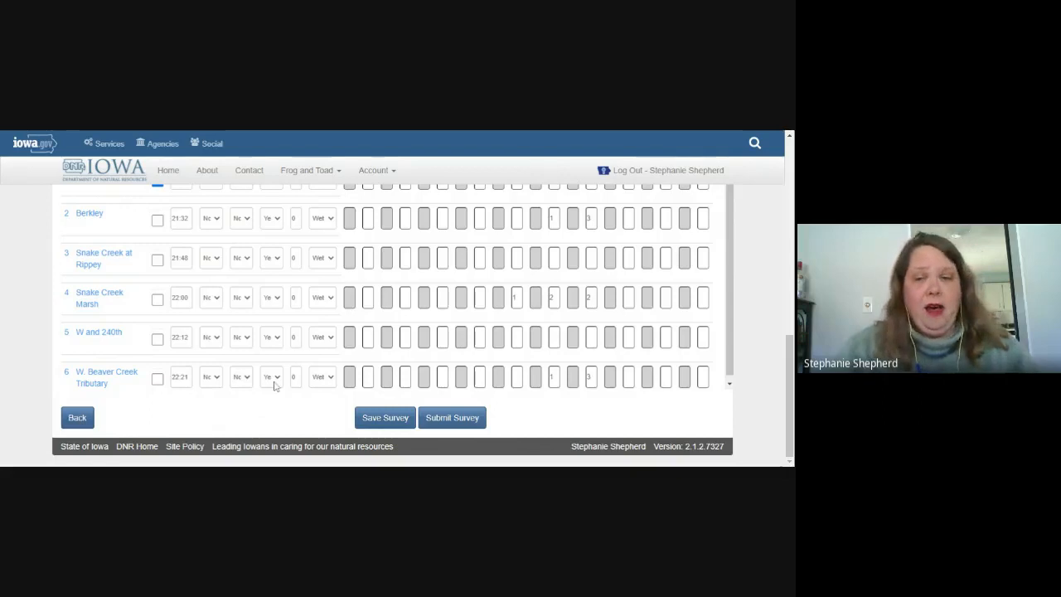
Step: Save the completed run 2 survey with all six stops filled in
scroll(273, 385, up, 3)
scroll(271, 395, up, 2)
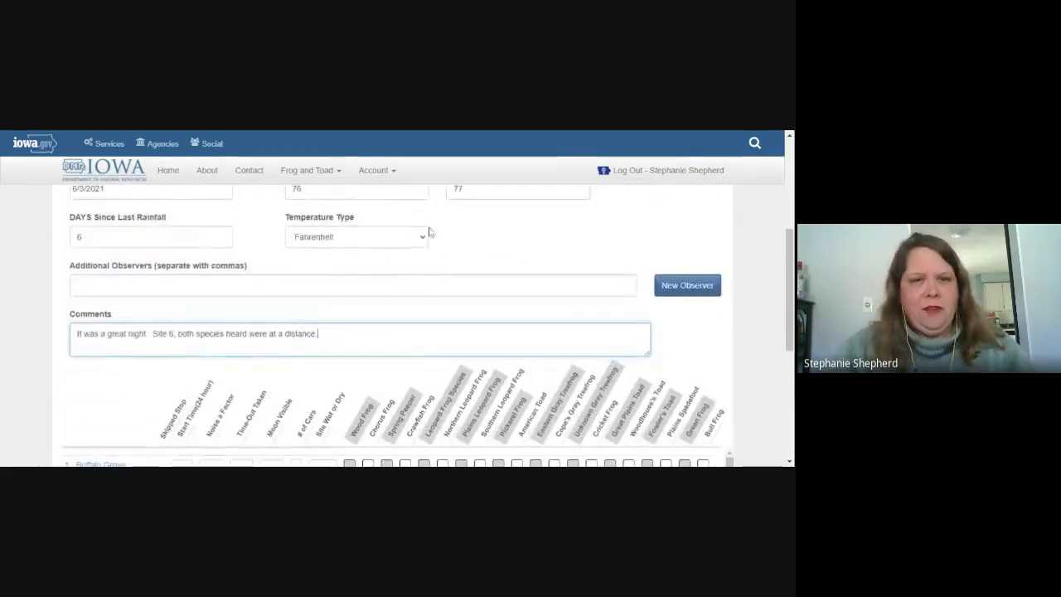
scroll(328, 314, down, 5)
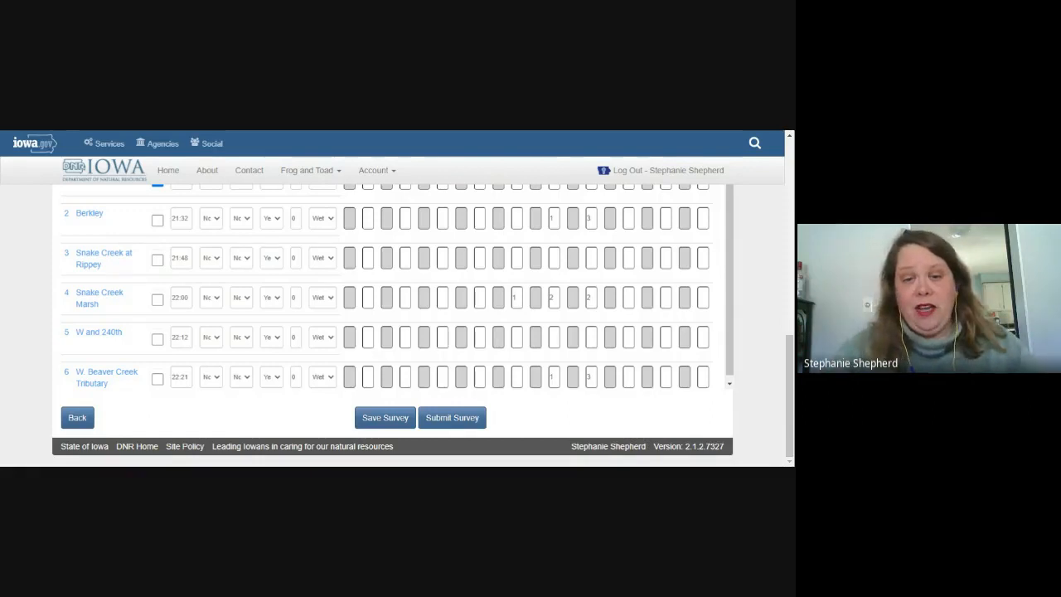
click(391, 421)
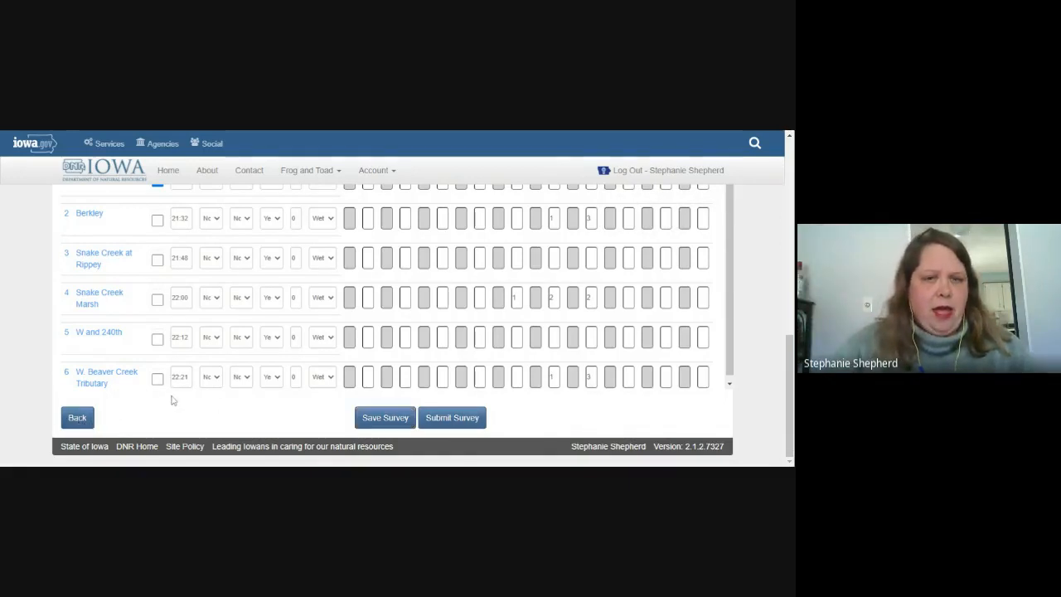
scroll(177, 390, down, 5)
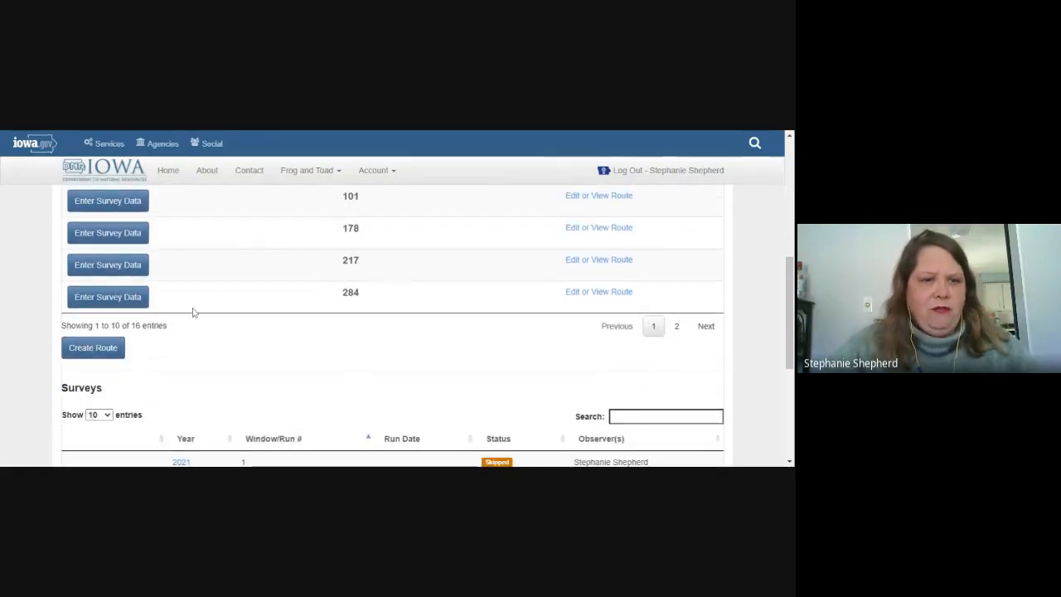
Step: Open the 2021 Window/Run 2 survey dated 6/3/2021, marked Incomplete, in edit mode
scroll(249, 347, down, 2)
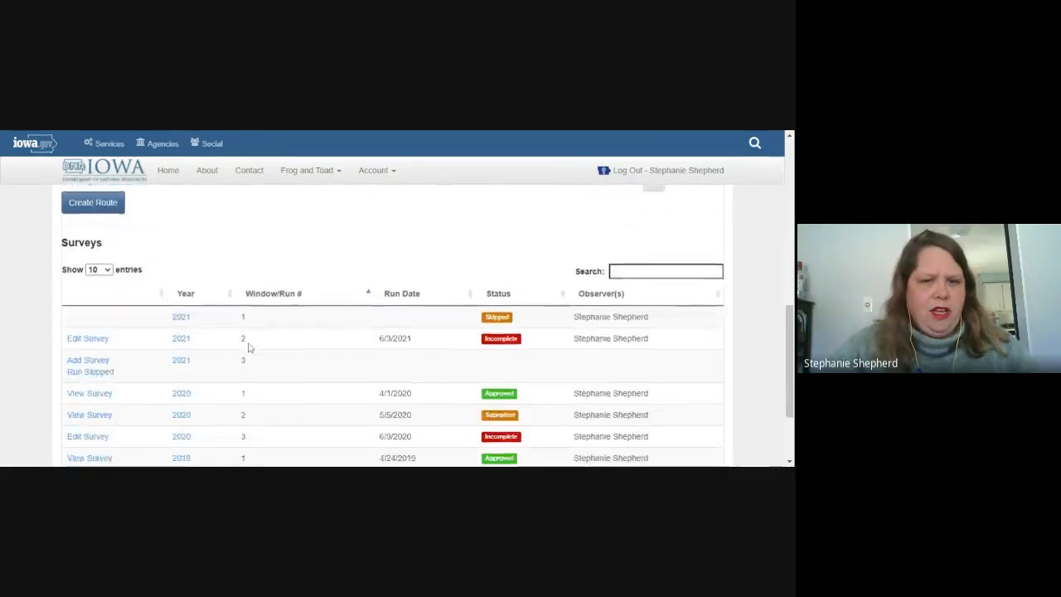
scroll(248, 346, down, 2)
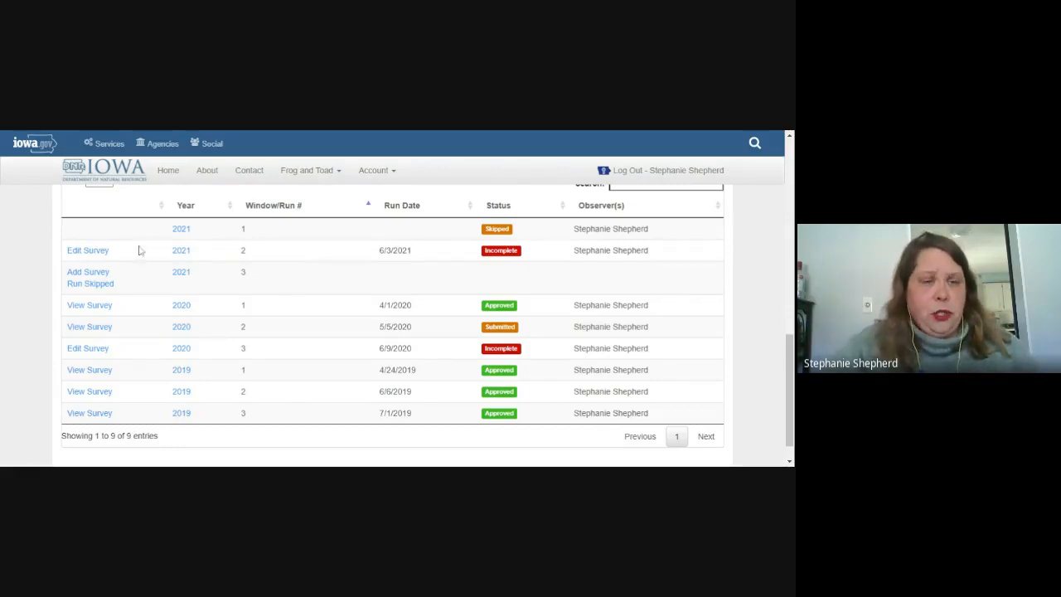
click(87, 251)
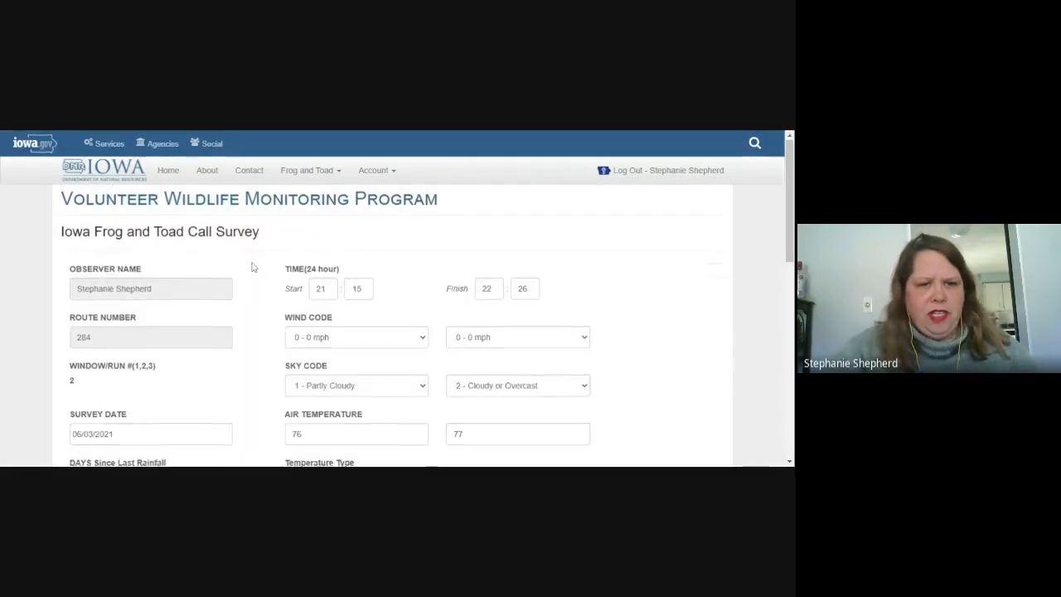
scroll(253, 267, down, 5)
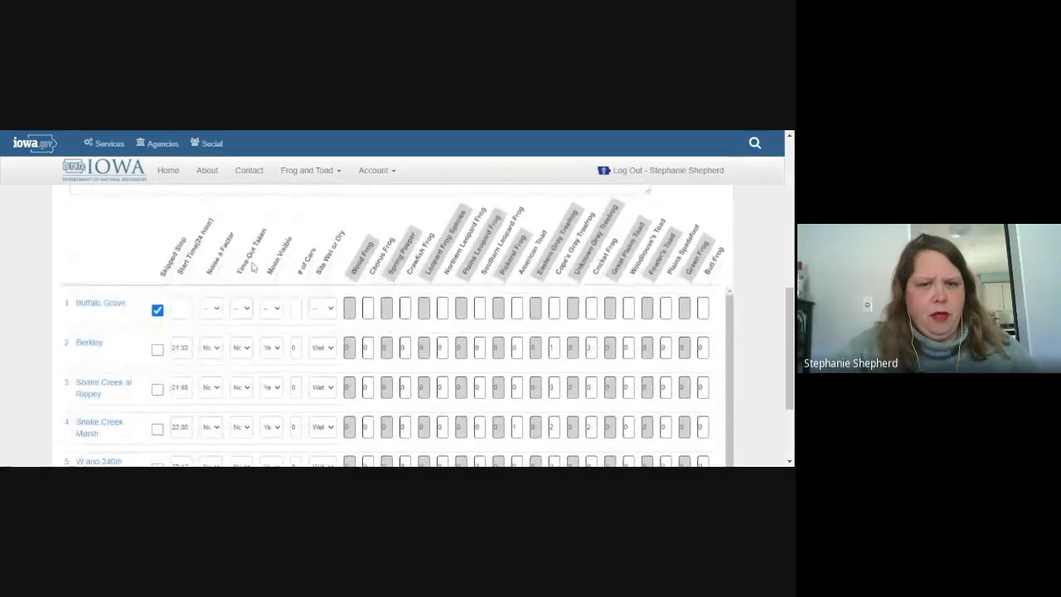
scroll(253, 267, down, 2)
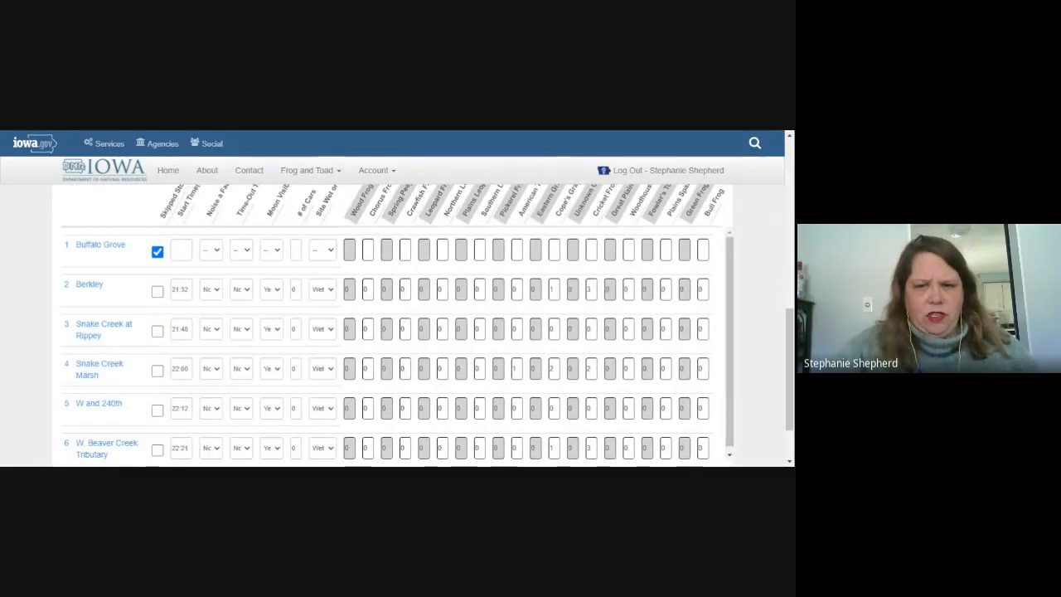
scroll(434, 335, down, 1)
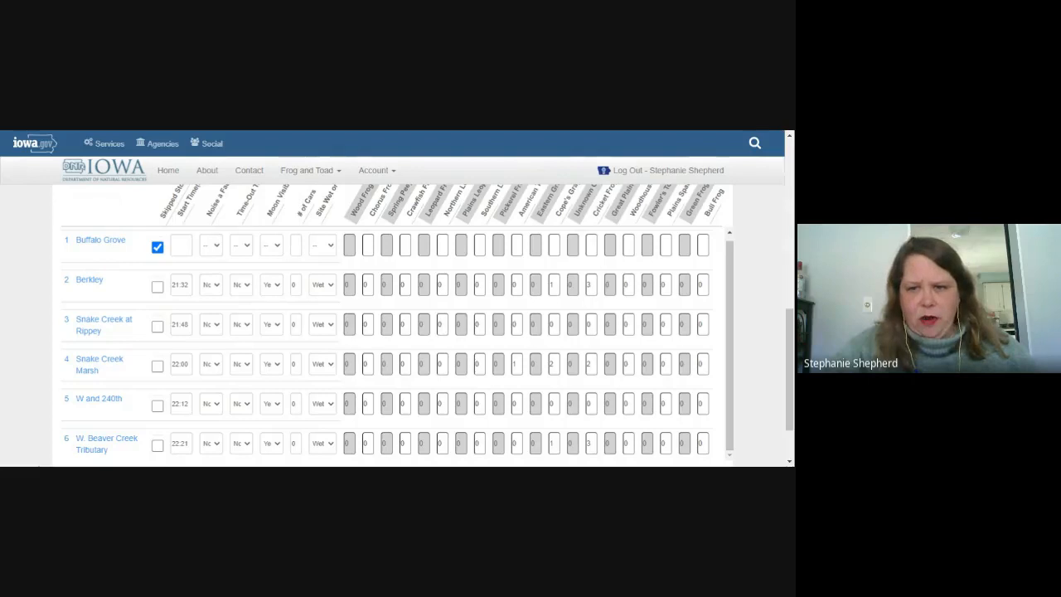
scroll(448, 266, down, 2)
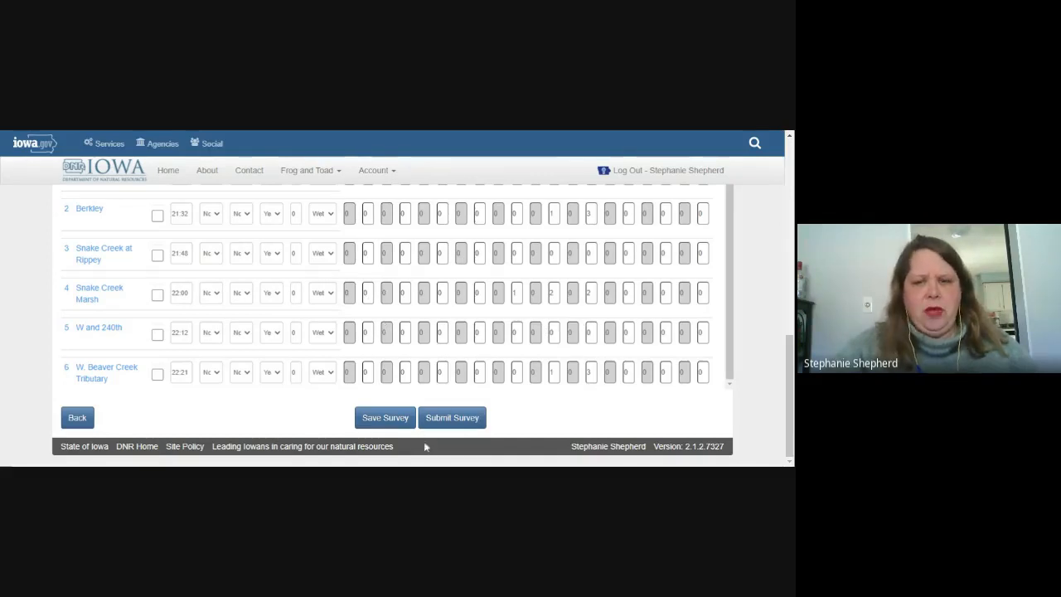
Step: Submit and confirm the 6/3/2021 run 2 survey, then verify it shows Submitted
click(456, 419)
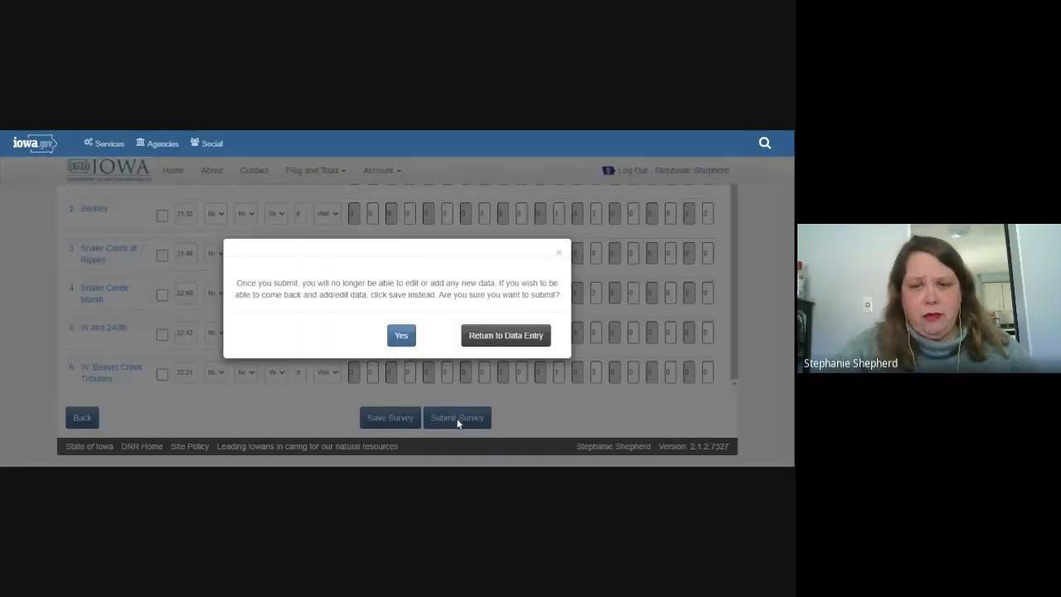
click(401, 335)
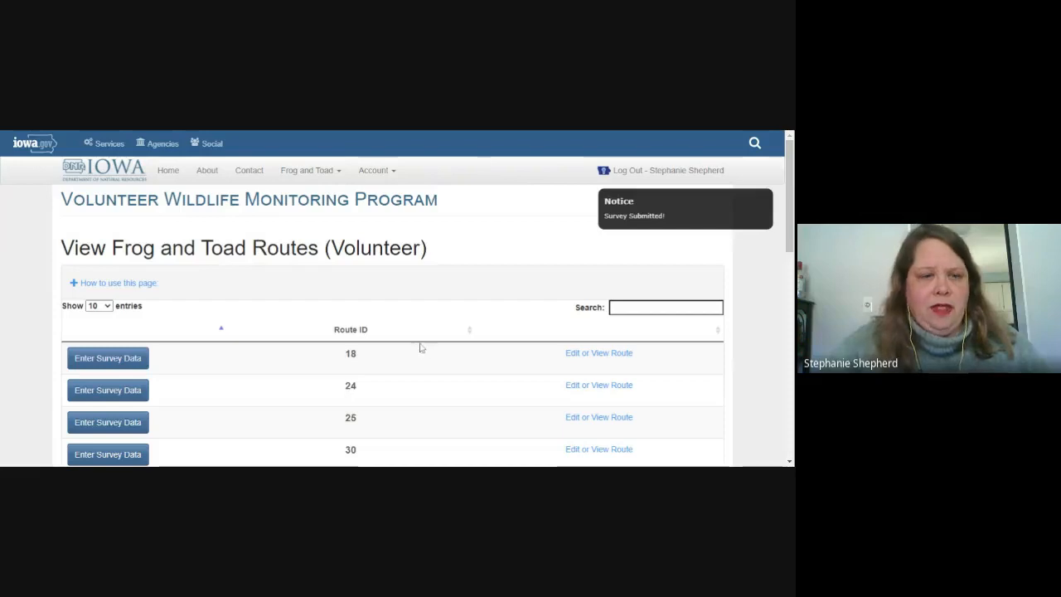
scroll(420, 348, down, 5)
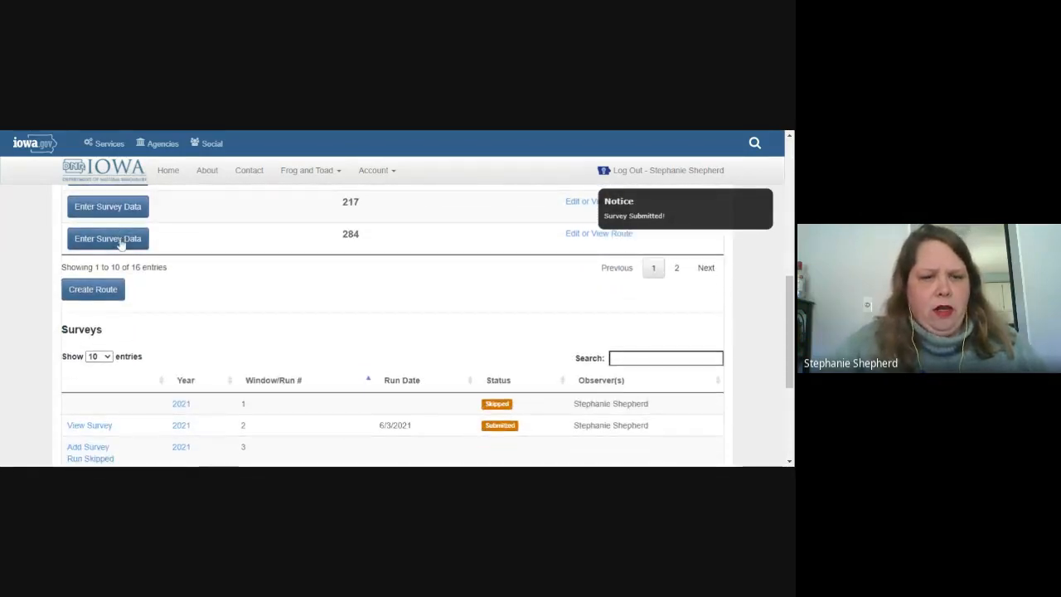
scroll(203, 268, down, 5)
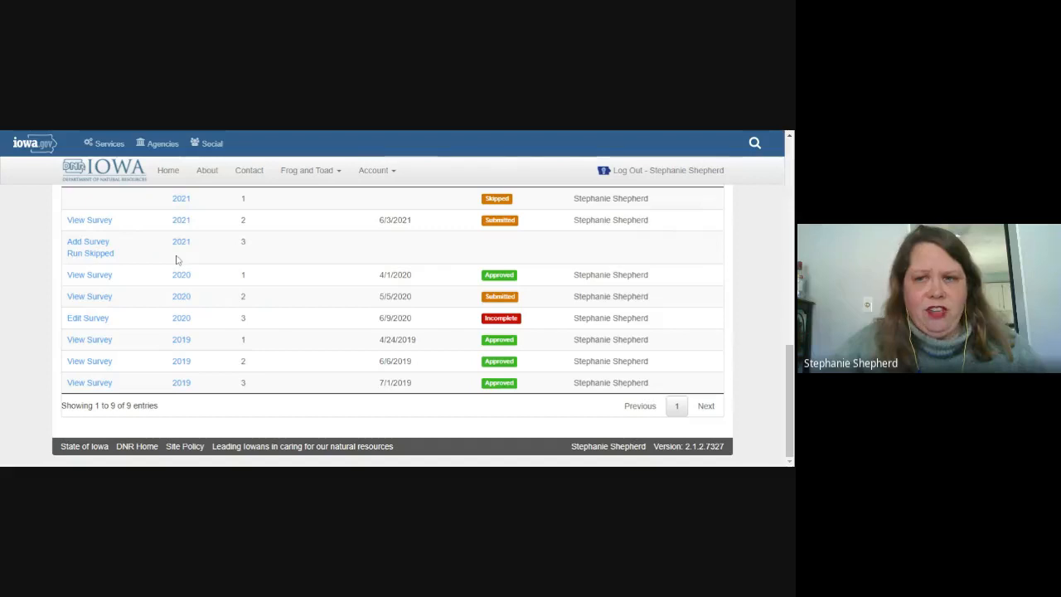
scroll(176, 259, up, 8)
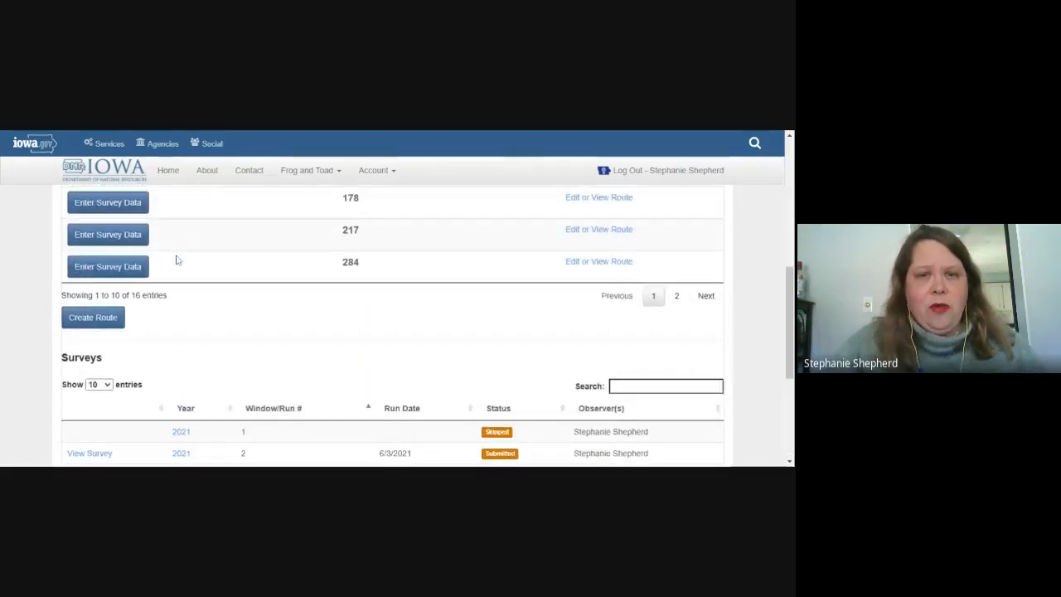
scroll(176, 259, up, 3)
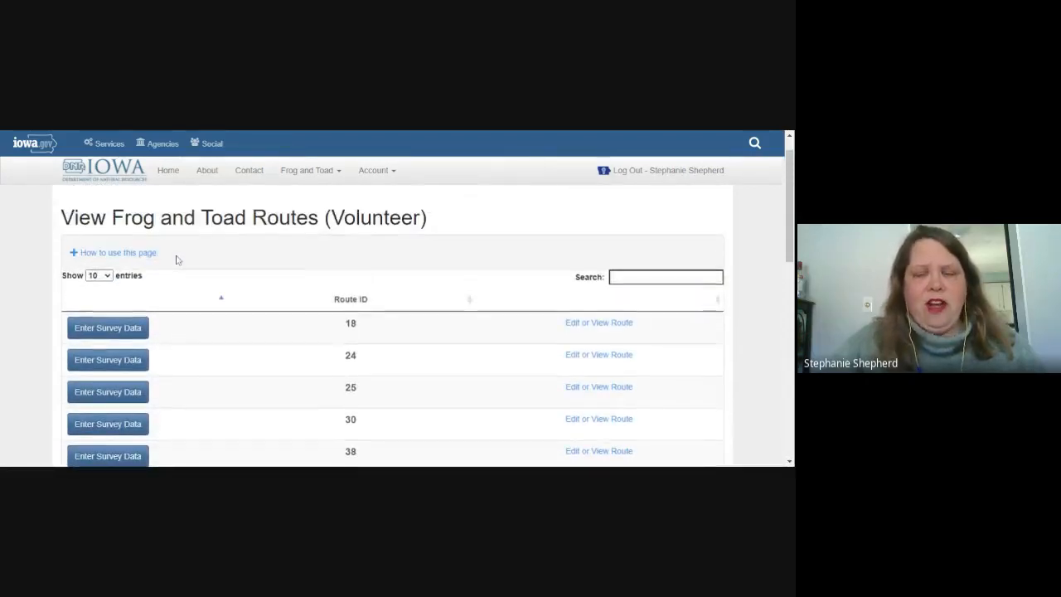